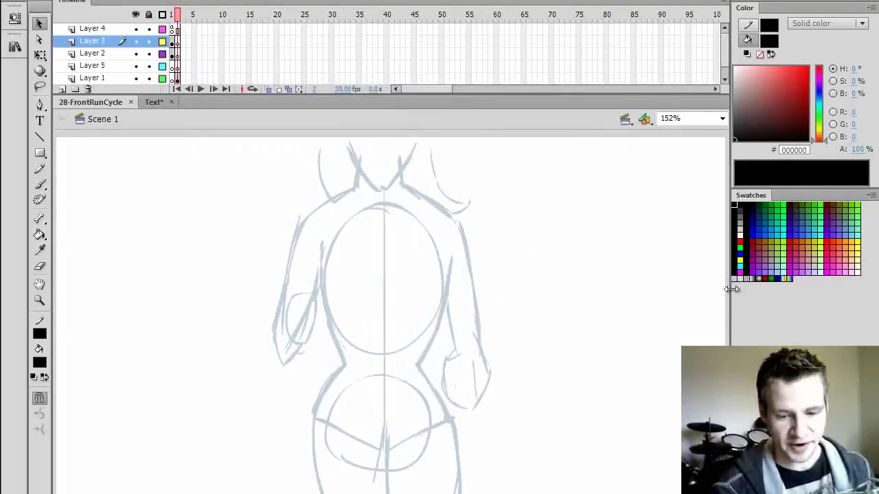
Set the stage view to Fit in Window and open the RunCycle symbol for editing.
click(723, 119)
click(712, 134)
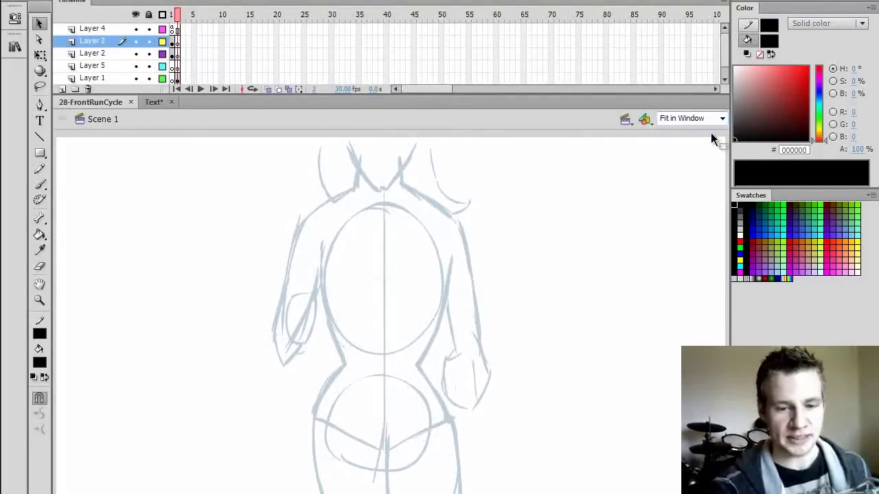
click(723, 119)
click(714, 135)
click(465, 237)
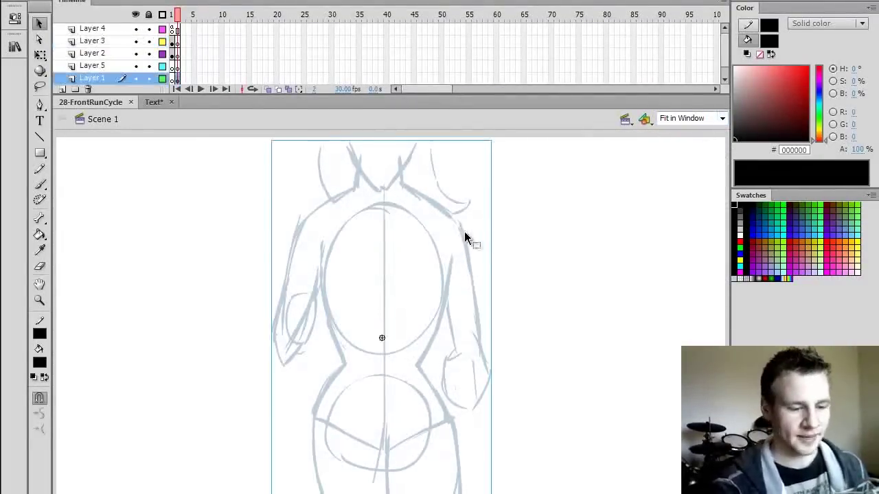
click(497, 240)
click(462, 235)
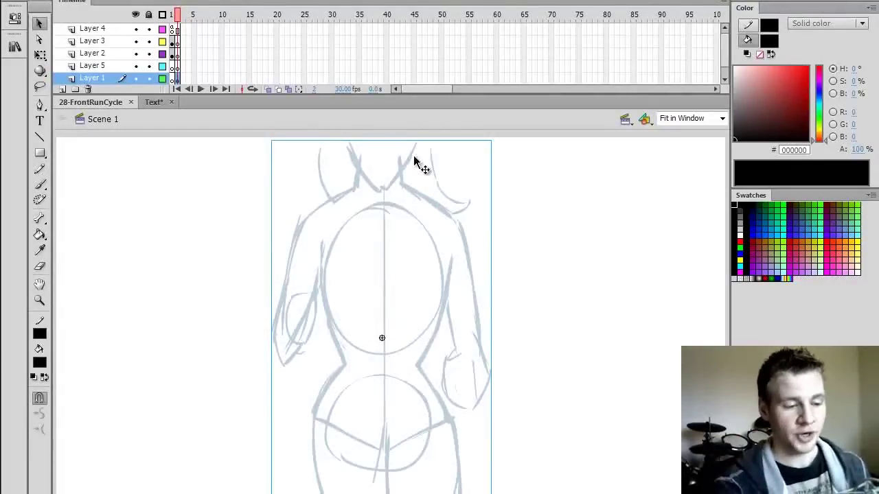
double_click(444, 215)
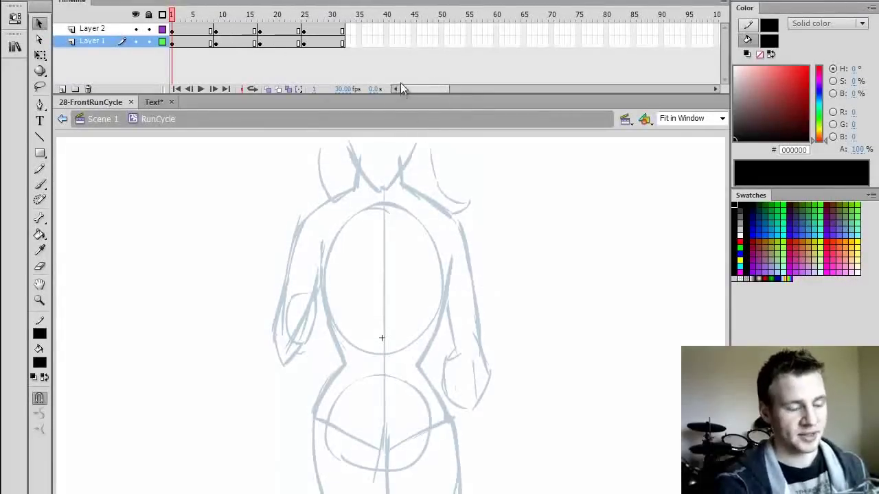
Compare the run poses held at frames 1, 9, 17 and 25, and play the RunCycle timeline.
drag(188, 16, 169, 34)
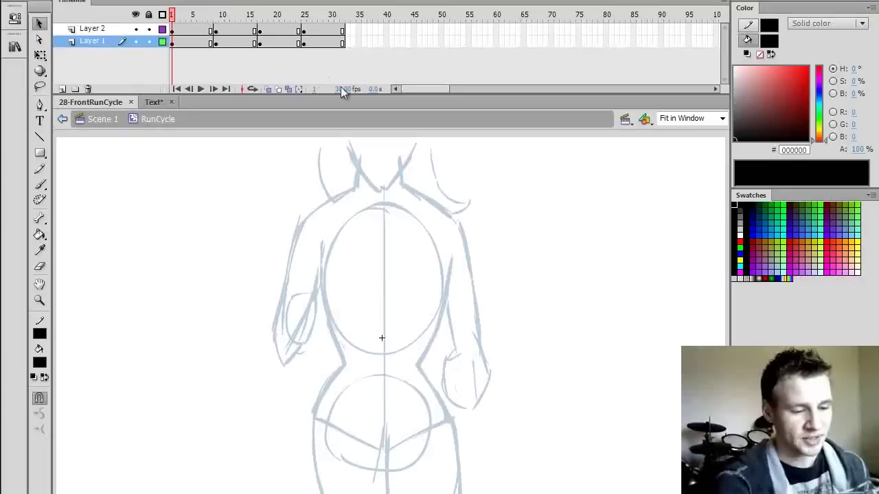
click(219, 13)
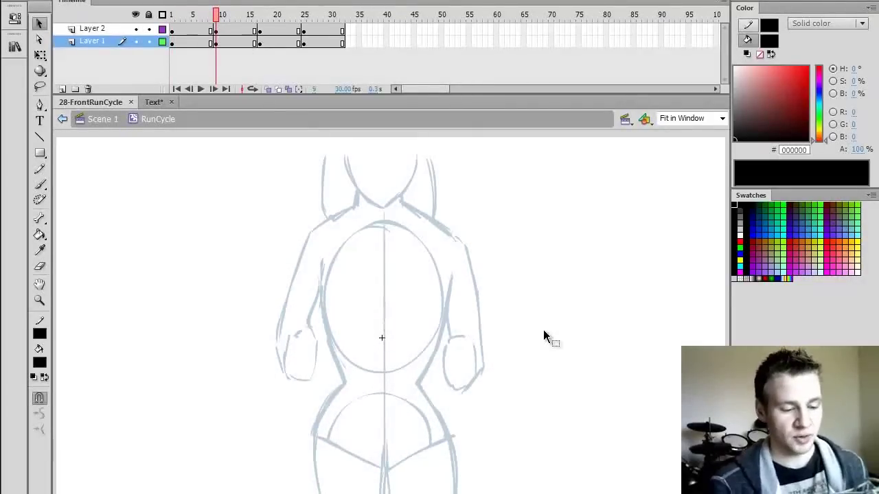
click(260, 15)
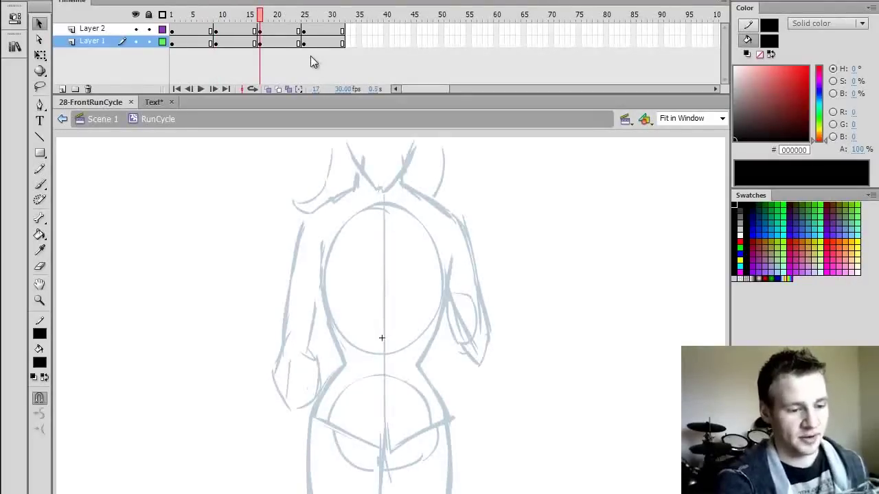
click(208, 19)
click(261, 15)
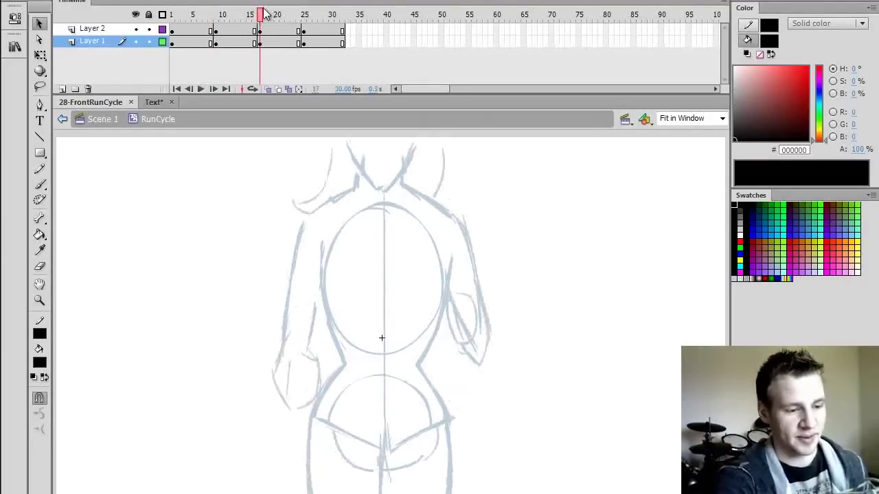
click(209, 18)
click(262, 17)
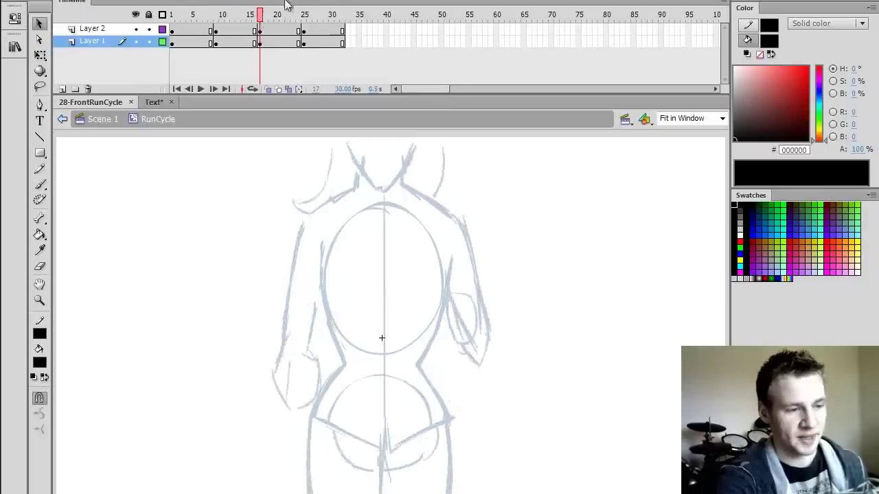
click(305, 16)
click(234, 16)
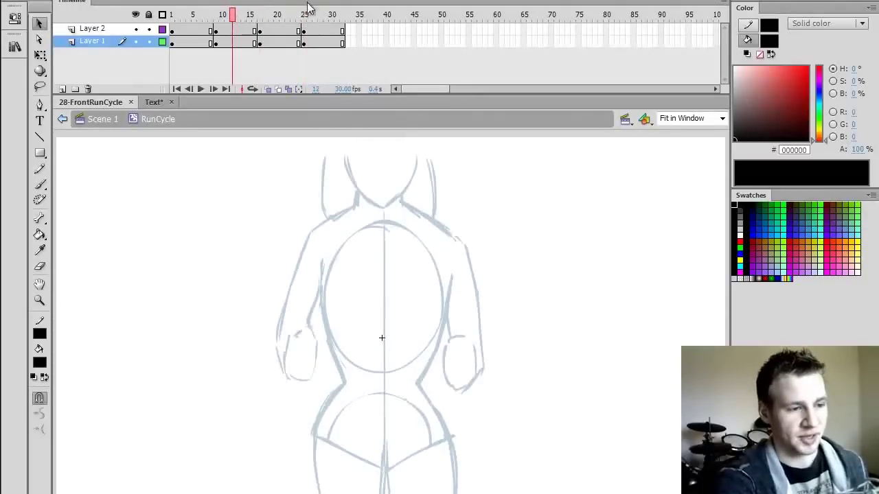
click(305, 18)
drag(192, 16, 217, 23)
key(Return)
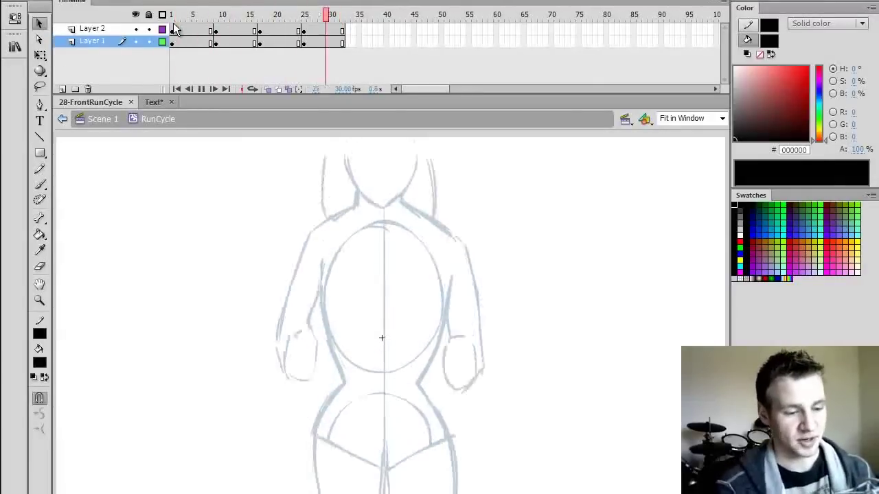
Scrub through the RunCycle frames again from frame 1 to examine the gaps between the four key poses.
drag(190, 14, 166, 31)
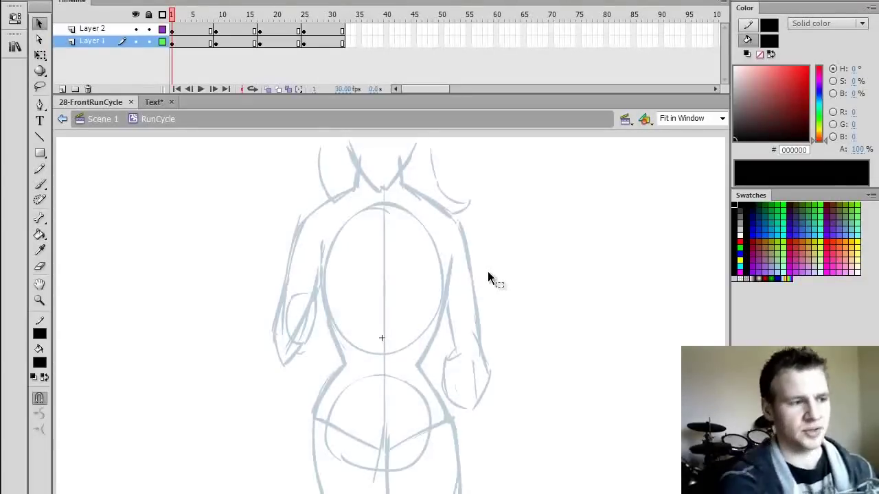
drag(183, 16, 192, 39)
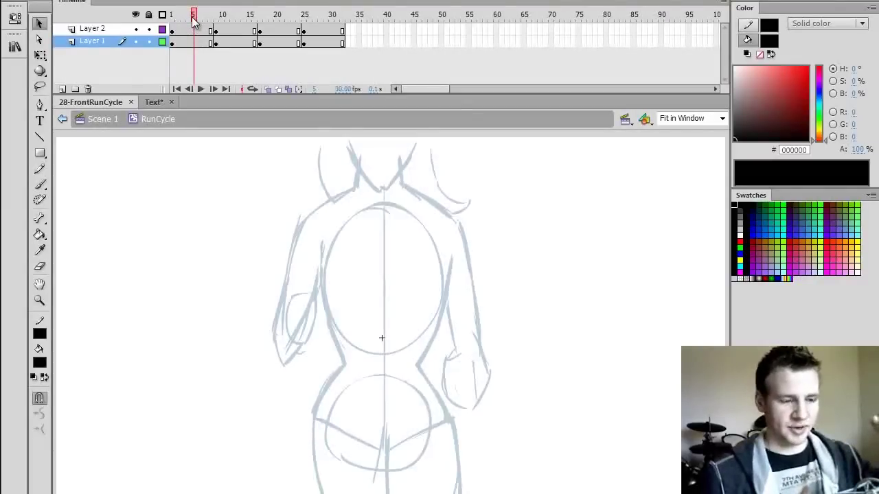
drag(195, 21, 239, 20)
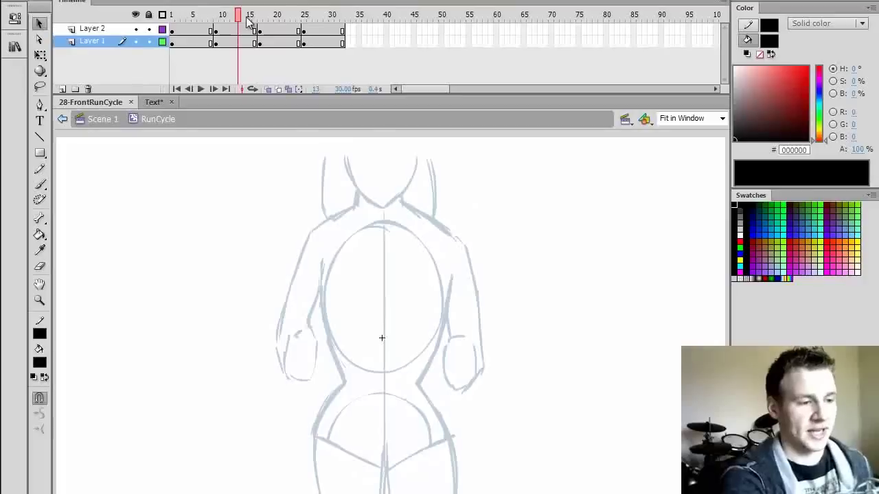
drag(292, 21, 272, 22)
click(222, 18)
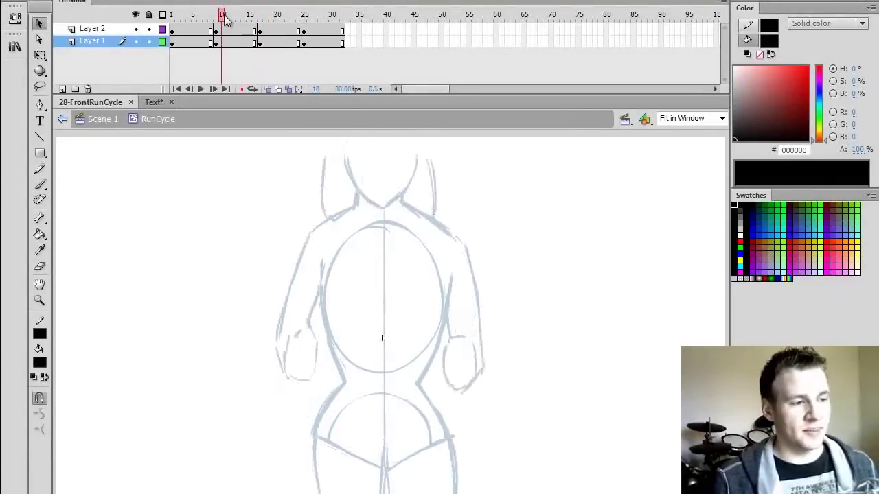
click(321, 20)
click(235, 17)
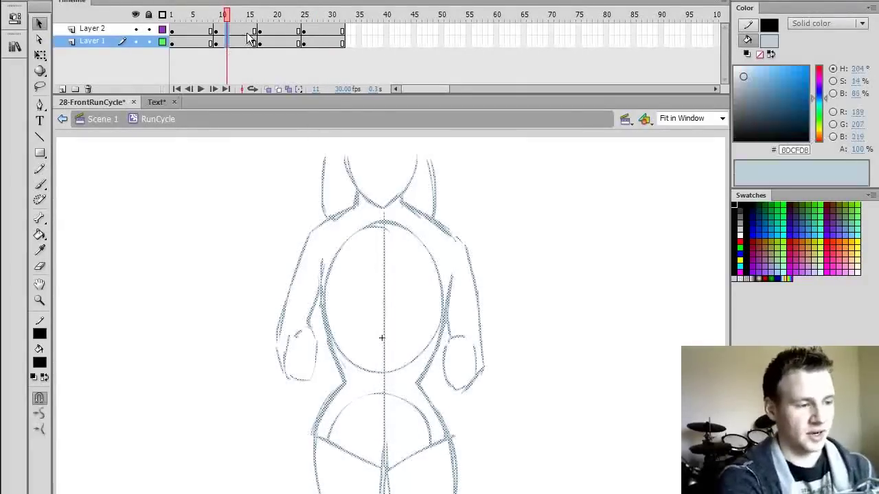
click(308, 41)
click(172, 15)
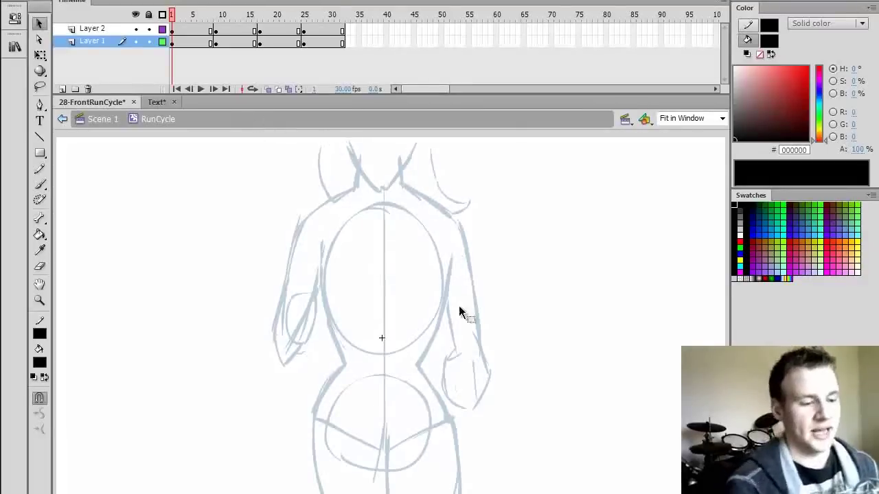
Choose the Brush tool with the light grey-blue fill #BDCFDB and pick a brush size.
key(b)
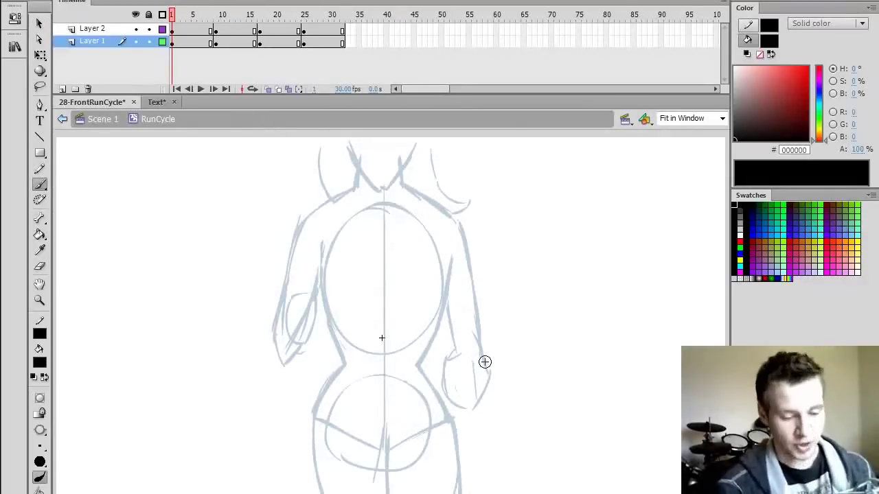
click(736, 278)
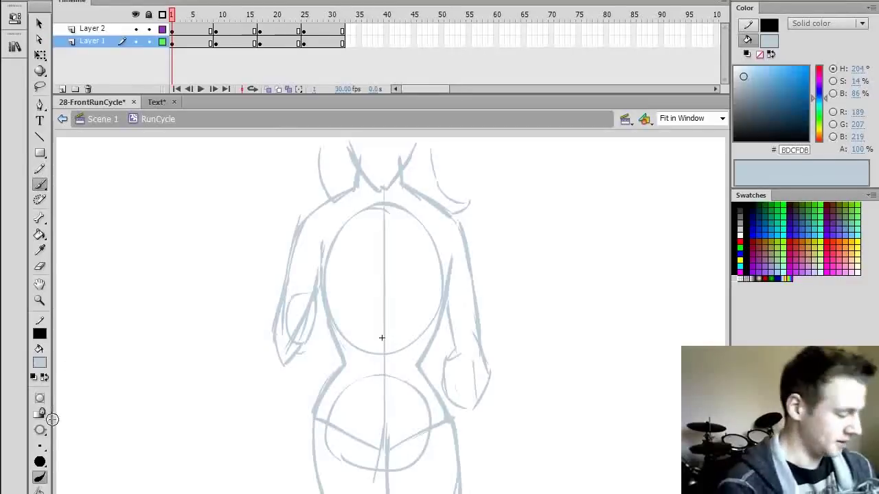
click(40, 447)
click(86, 341)
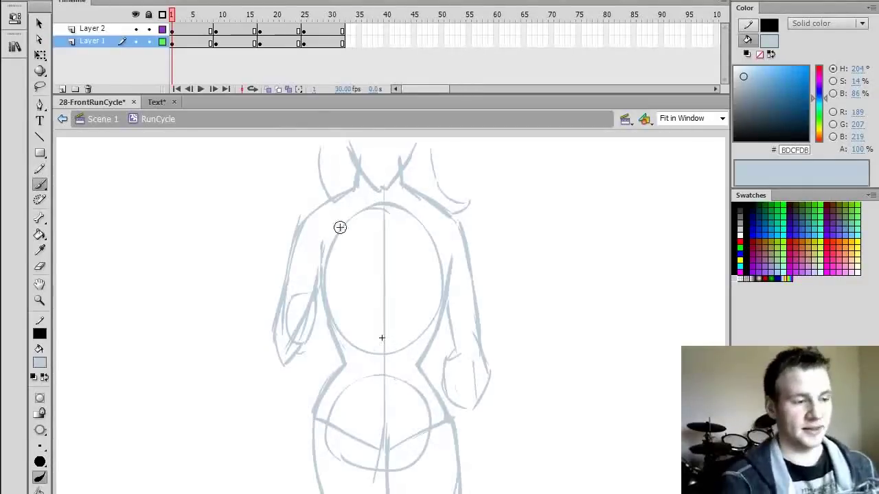
Test the movie from the 28-FrontRunCycle file, view it in an enlarged preview window, and close the preview.
mouse_move(209, 17)
mouse_down()
mouse_move(350, 26)
mouse_move(149, 137)
mouse_up()
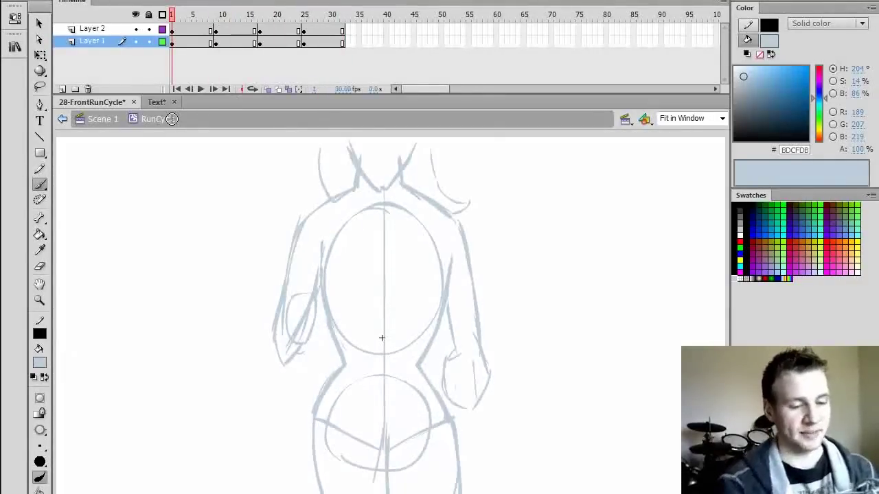
key(ctrl+Return)
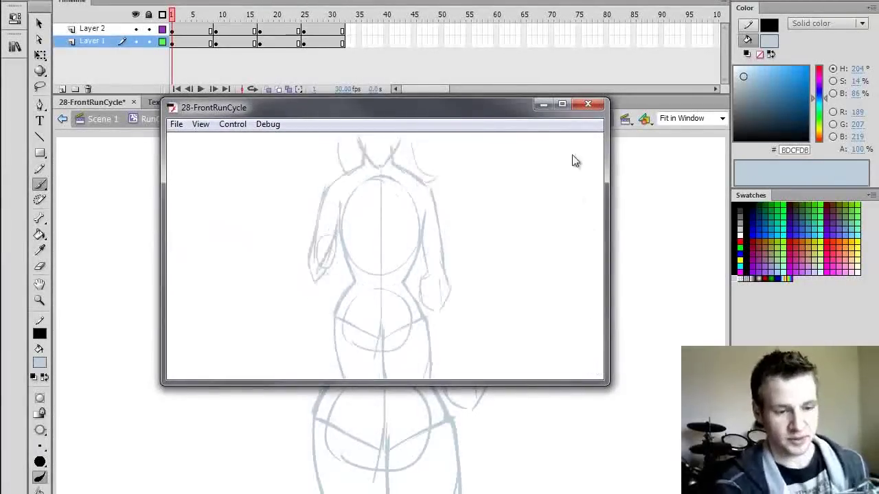
drag(497, 104, 509, 74)
click(607, 76)
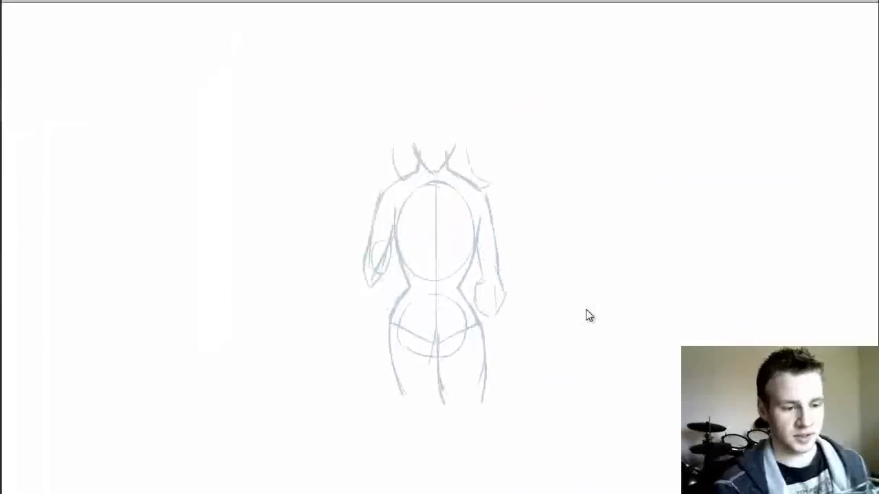
key(ctrl+w)
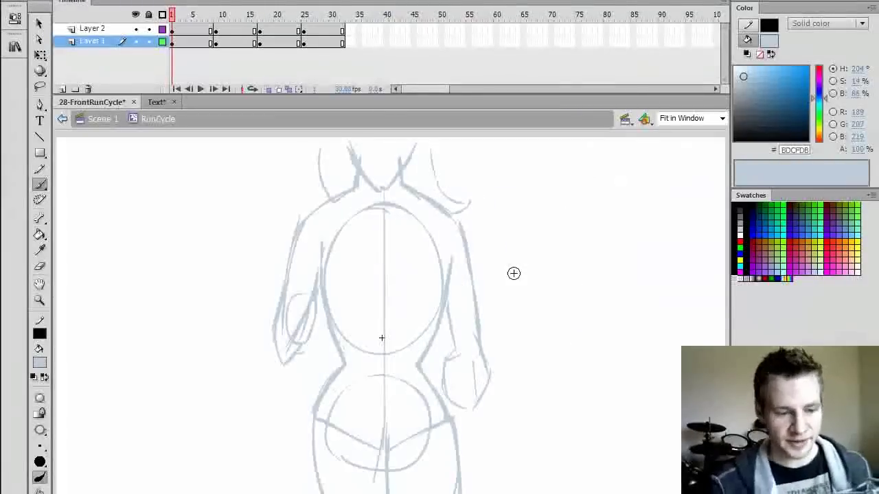
Switch to the Free Transform tool and play the RunCycle timeline to check the timing of the first pose.
key(q)
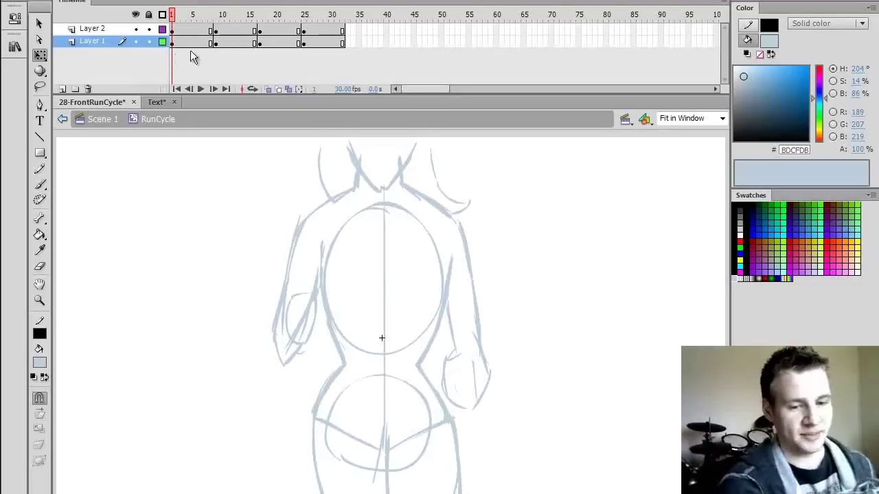
drag(182, 20, 176, 46)
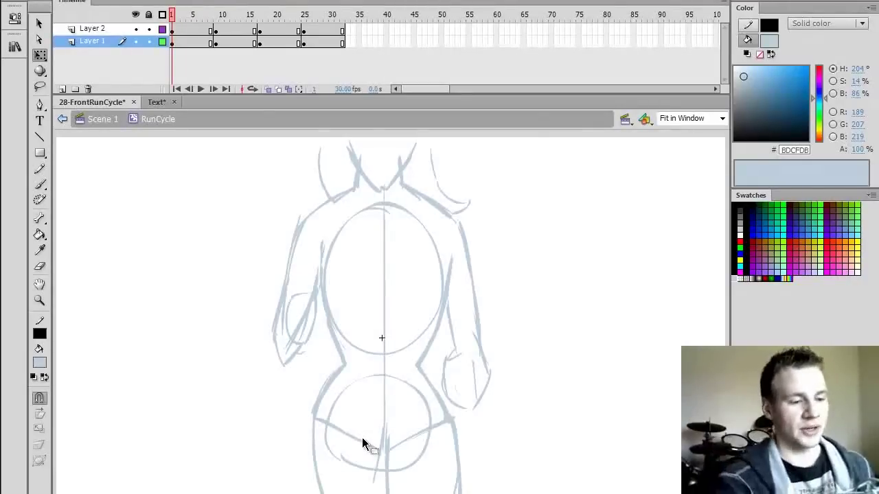
key(Return)
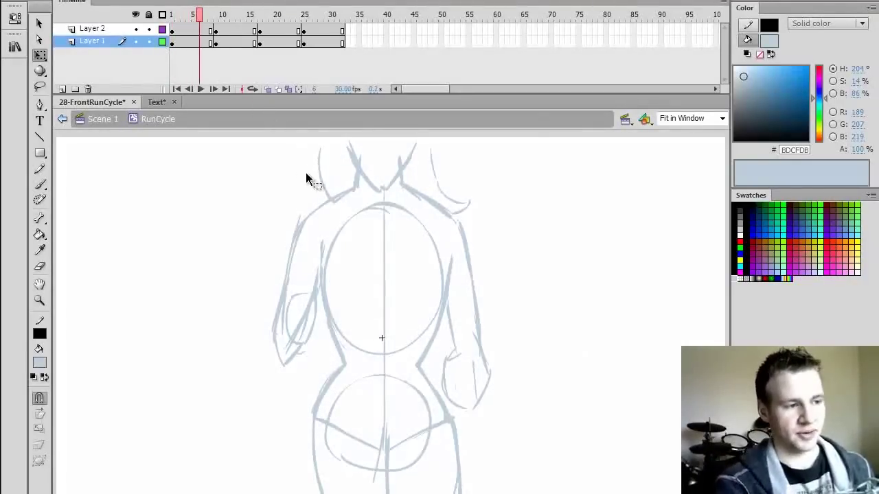
click(193, 42)
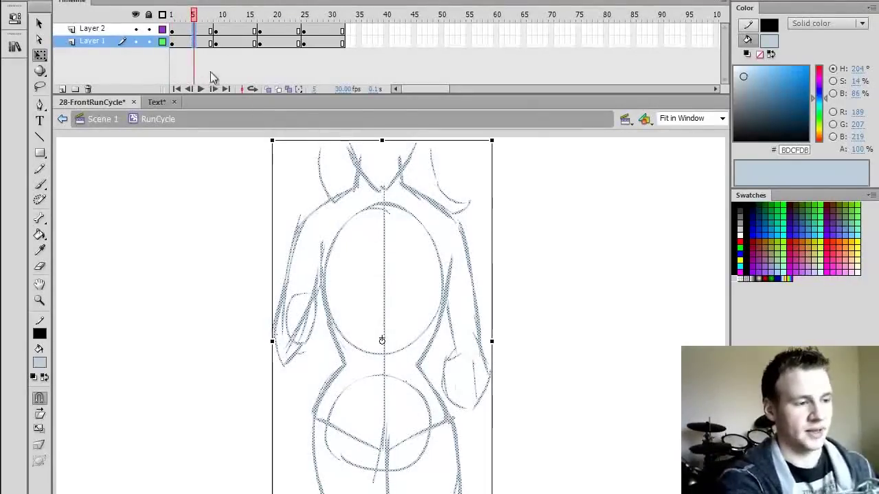
key(Return)
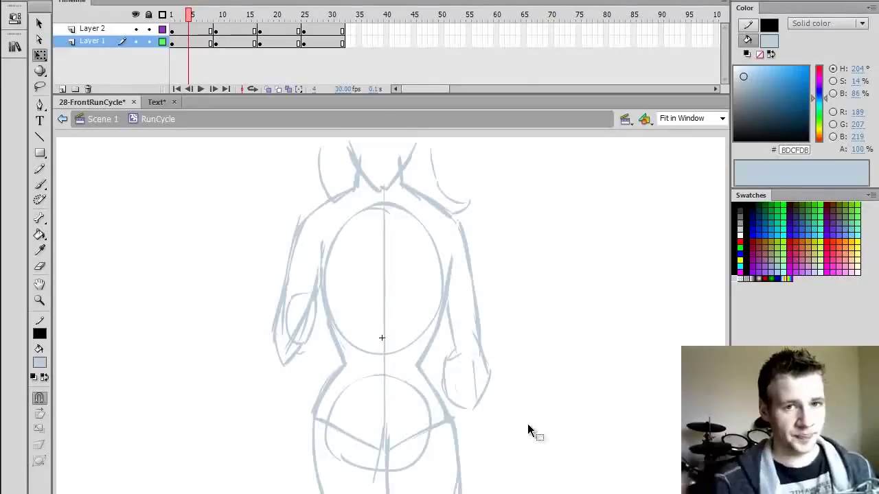
Insert blank keyframes at frame 8 on both layers, compare the poses on frames 7 and 9, and return to frame 8.
click(211, 42)
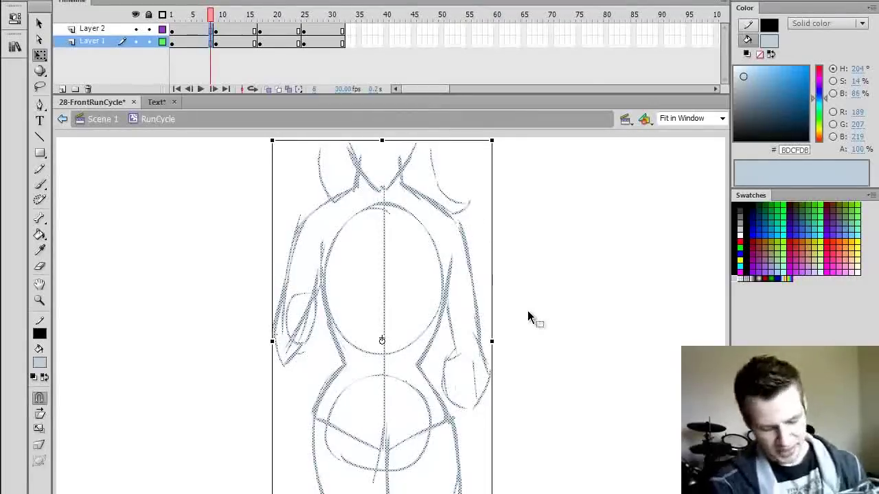
key(F7)
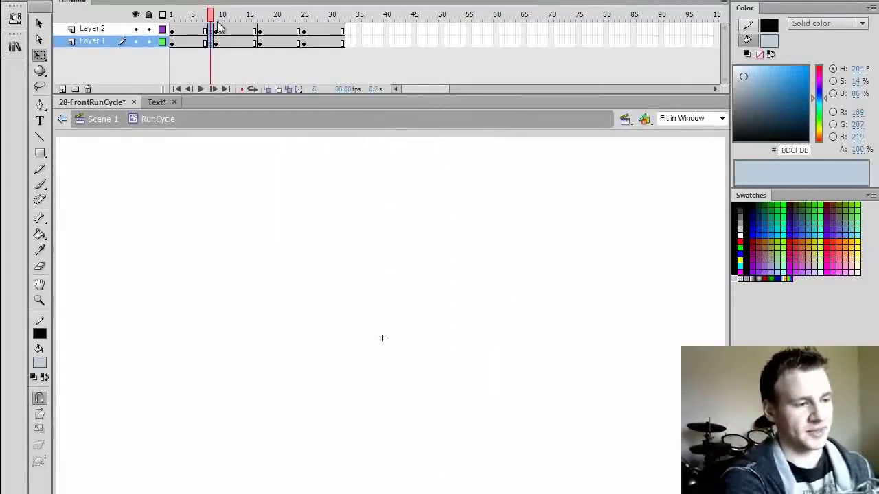
key(comma)
click(545, 261)
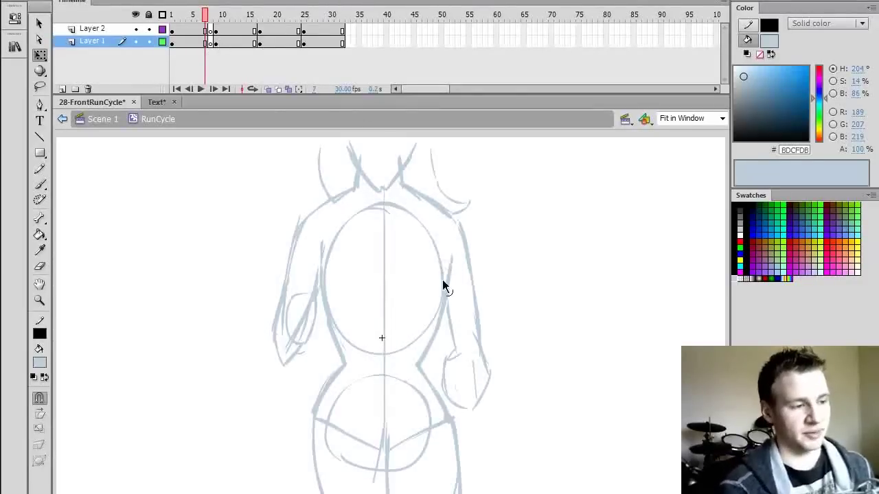
key(.)
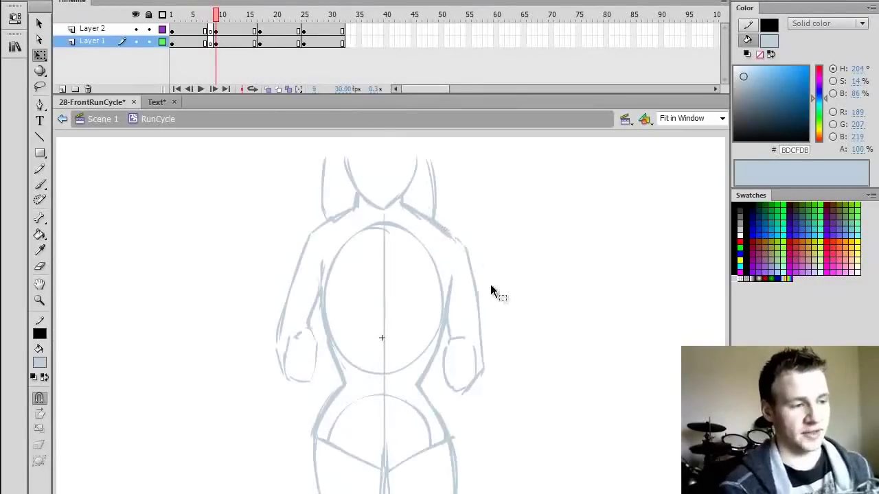
key(comma)
key(.)
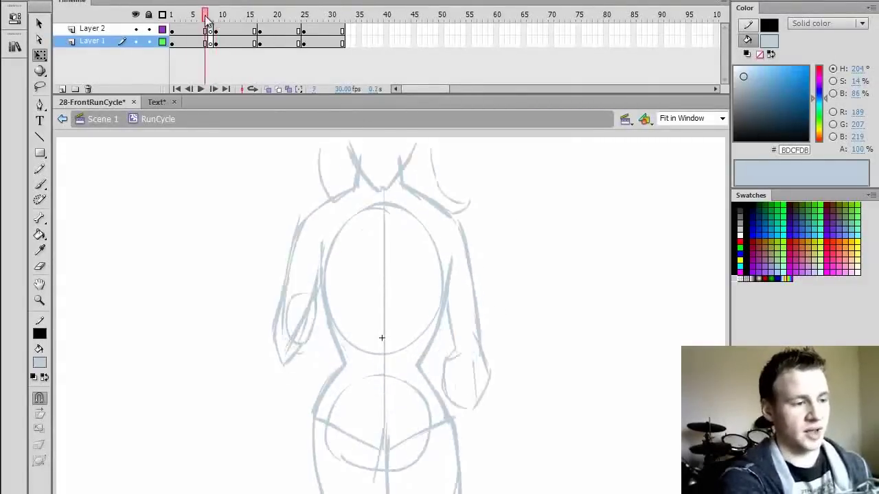
click(212, 15)
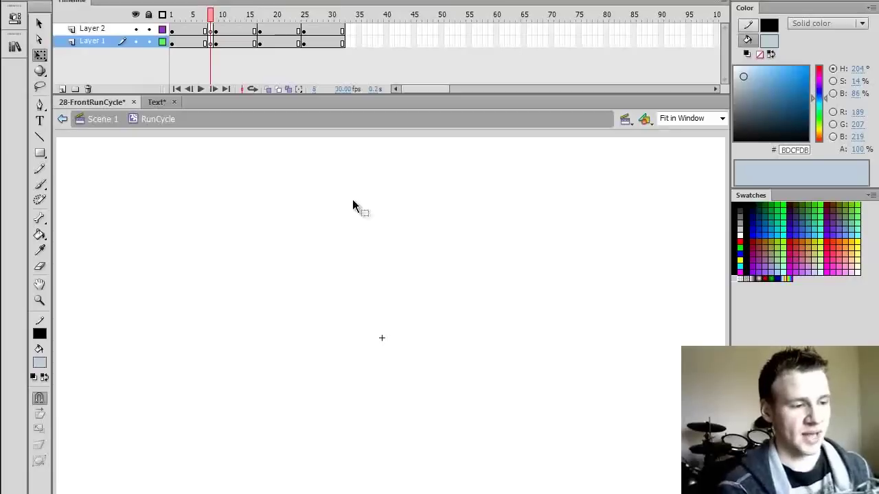
Show onion skin outlines of the neighbouring poses and brush the jaw and neck of the in-between drawing on frame 8.
click(267, 89)
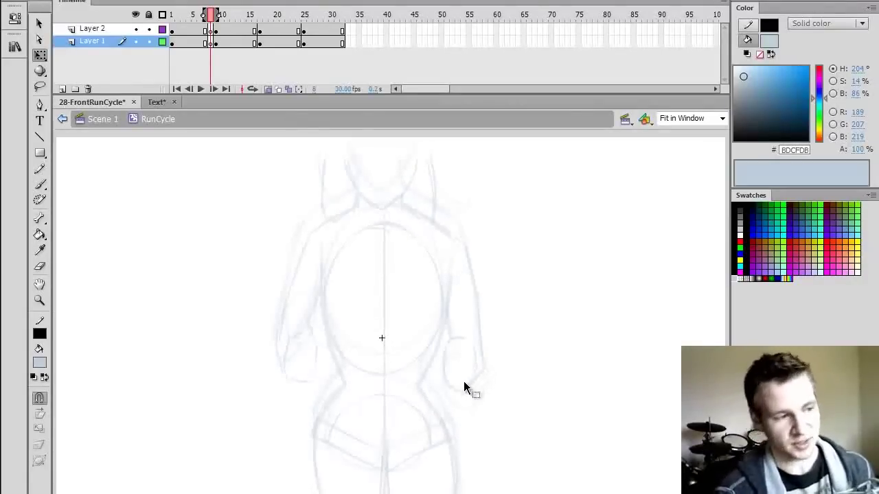
click(279, 90)
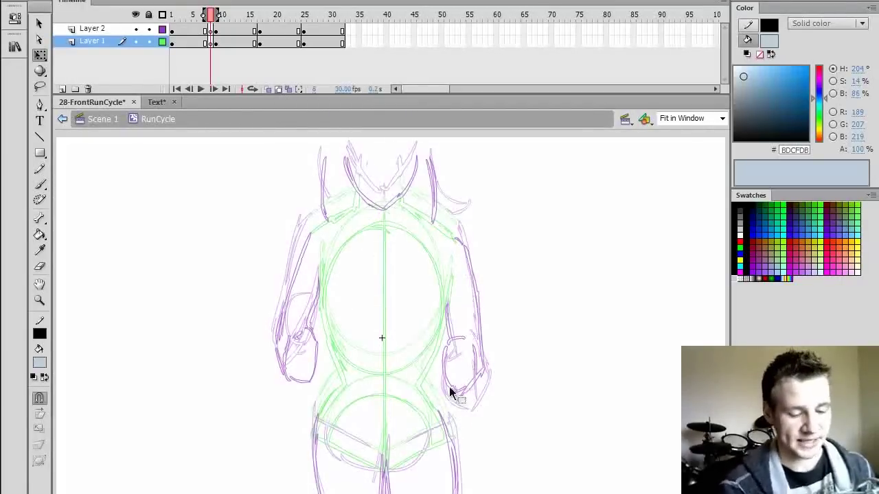
key(b)
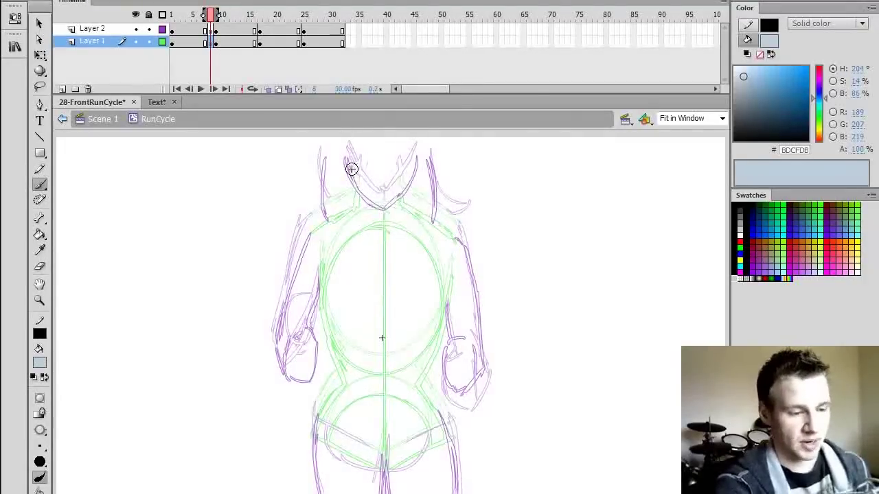
drag(352, 162, 377, 199)
mouse_move(345, 145)
mouse_down()
mouse_move(370, 194)
mouse_move(389, 212)
mouse_move(393, 196)
mouse_move(375, 198)
mouse_move(394, 197)
mouse_move(397, 211)
mouse_move(423, 134)
mouse_move(362, 207)
mouse_up()
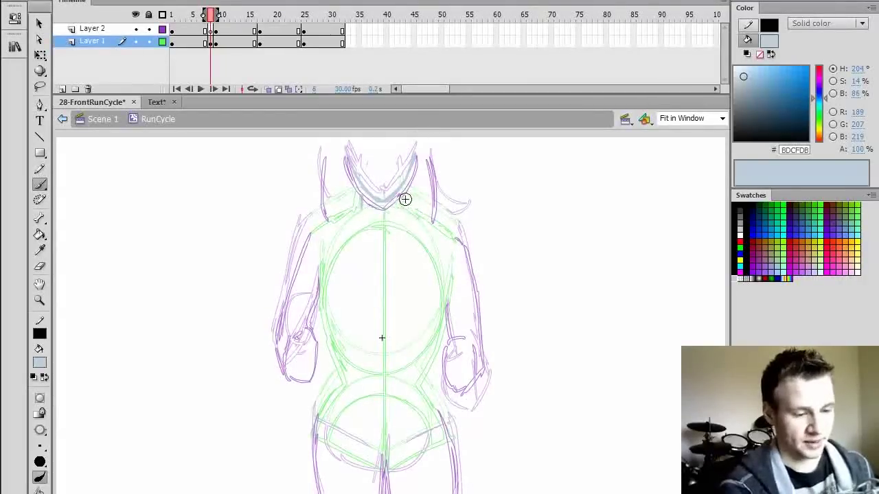
Brush the shoulders, arms and hands on frame 8 midway between the outlined poses of frames 7 and 9.
mouse_move(360, 196)
mouse_down()
mouse_move(347, 218)
mouse_move(349, 206)
mouse_move(303, 236)
mouse_up()
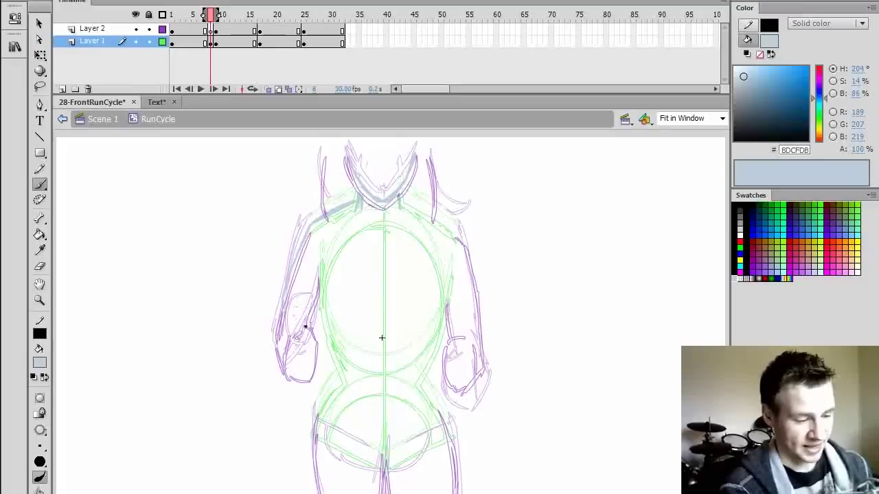
mouse_move(294, 315)
mouse_down()
mouse_move(324, 321)
mouse_move(310, 328)
mouse_move(288, 364)
mouse_up()
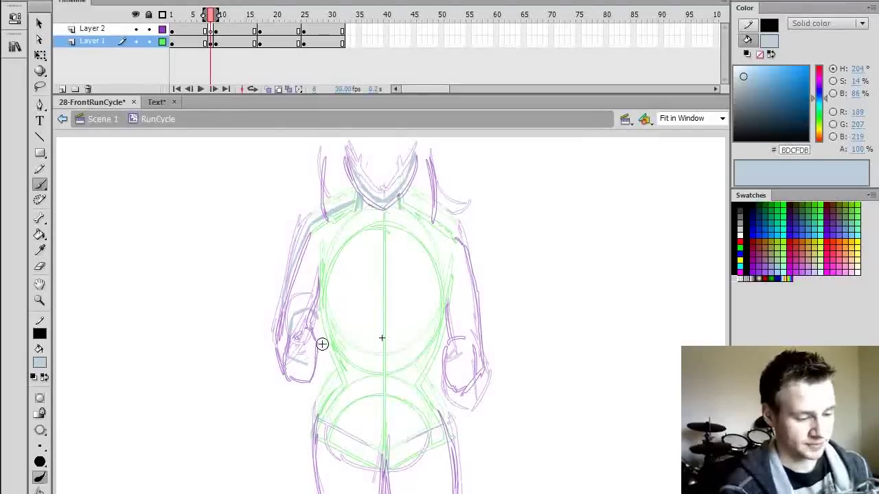
mouse_move(318, 320)
mouse_down()
mouse_move(315, 357)
mouse_move(297, 363)
mouse_up()
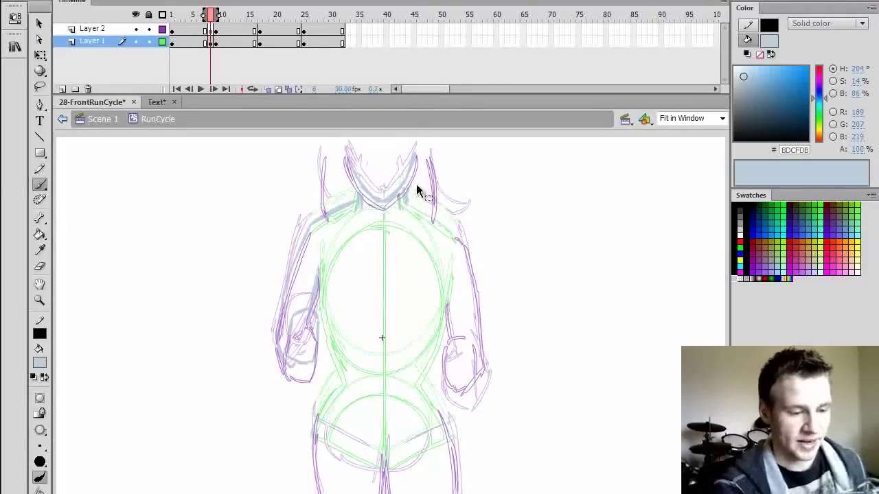
drag(416, 210, 468, 242)
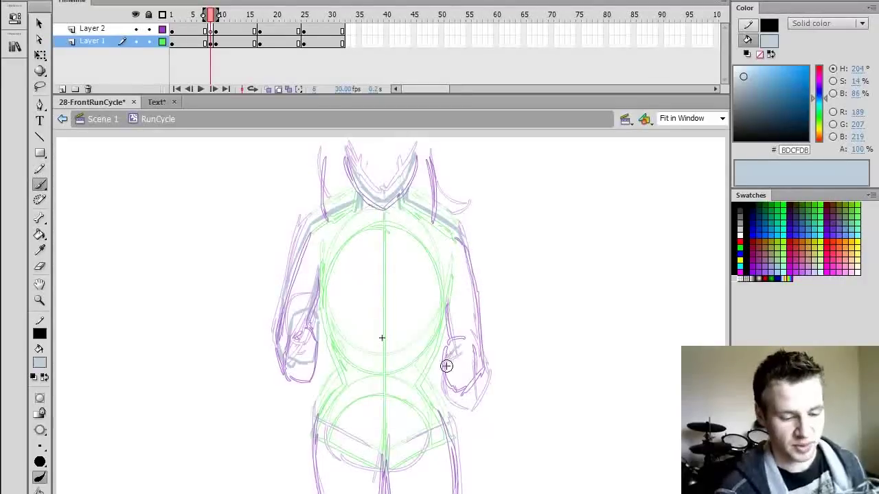
mouse_move(446, 351)
mouse_down()
mouse_move(460, 402)
mouse_move(480, 410)
mouse_move(479, 365)
mouse_up()
mouse_move(463, 242)
mouse_down()
mouse_move(476, 354)
mouse_move(449, 308)
mouse_up()
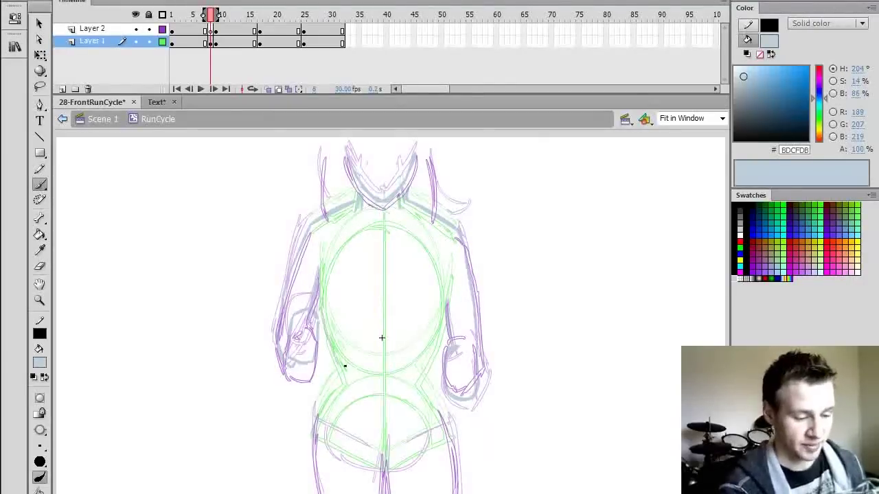
Brush the torso sides, hips and upper legs of the in-between drawing on frame 8.
drag(451, 277, 420, 376)
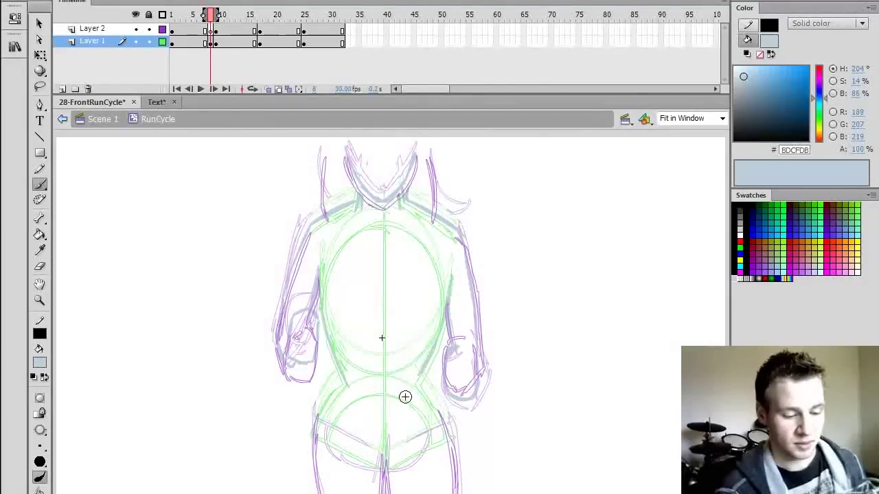
mouse_move(337, 376)
mouse_down()
mouse_move(344, 395)
mouse_move(312, 443)
mouse_up()
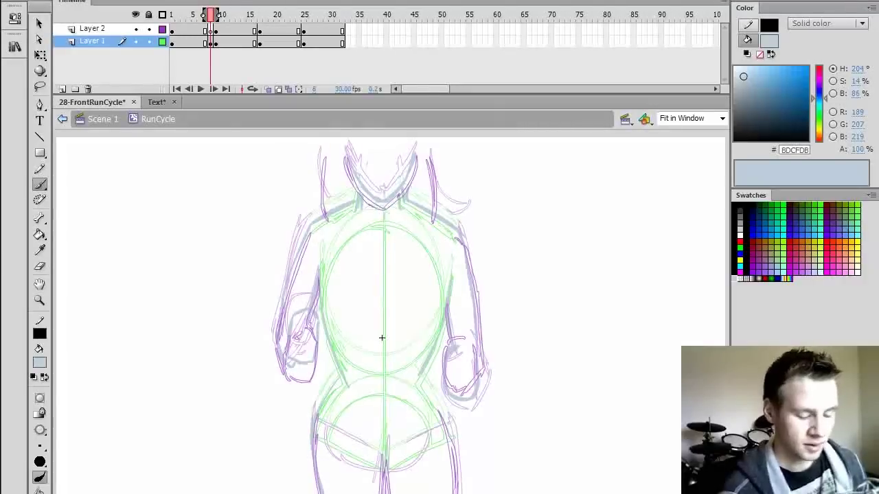
mouse_move(421, 379)
mouse_down()
mouse_move(464, 456)
mouse_move(431, 493)
mouse_up()
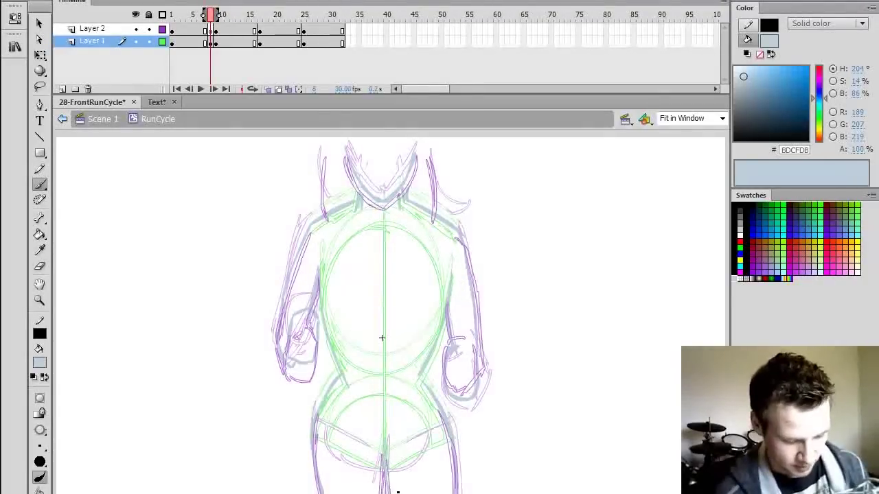
Turn off the onion skin outlines and flip between frames 7, 8 and 9 to check the in-between drawing.
click(277, 89)
key(comma)
key(period)
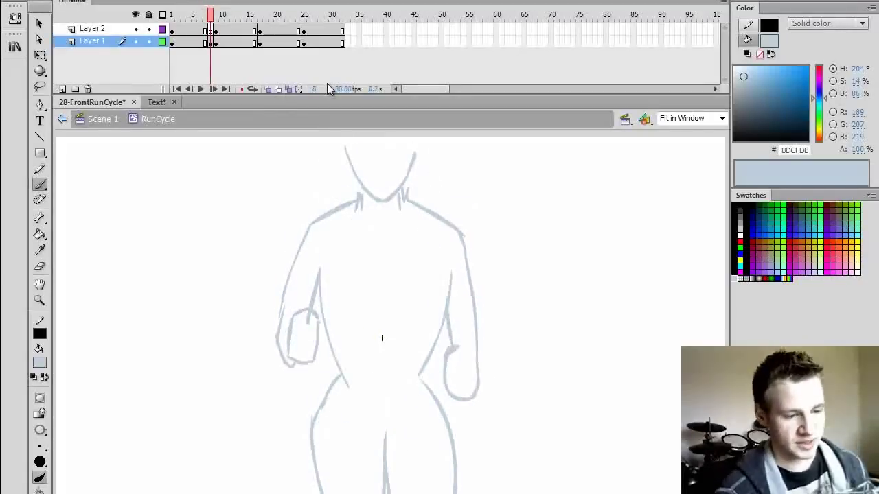
key(period)
key(comma)
key(comma)
key(period)
key(period)
key(comma)
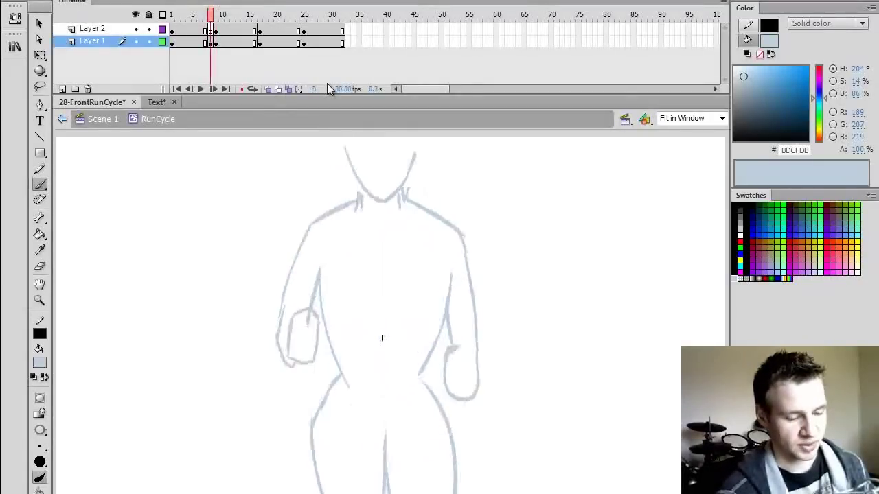
key(comma)
key(period)
key(period)
key(comma)
key(comma)
key(period)
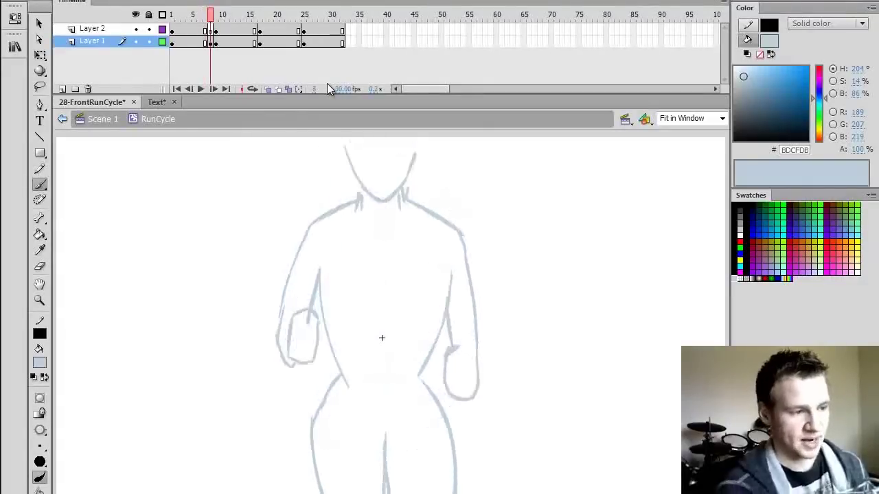
Add the hair strands beside the neck on frame 8 using the onion skin outlines, and turn the outlines off.
click(278, 89)
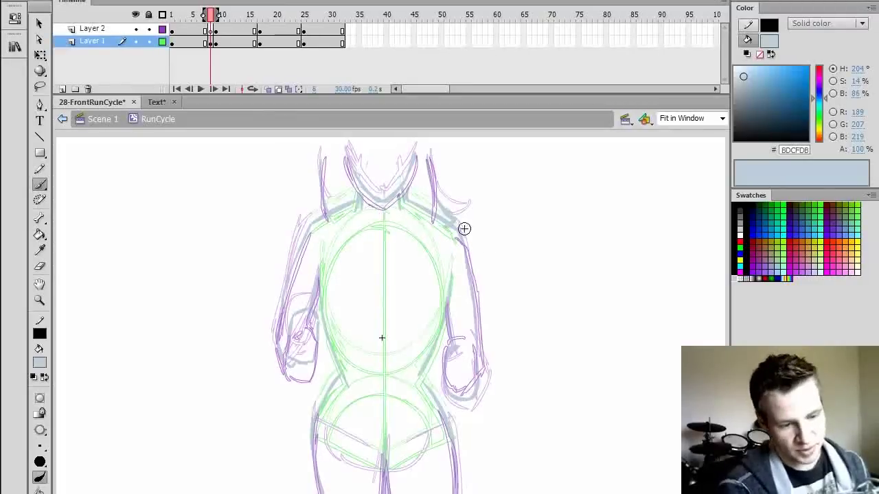
click(278, 89)
key(m)
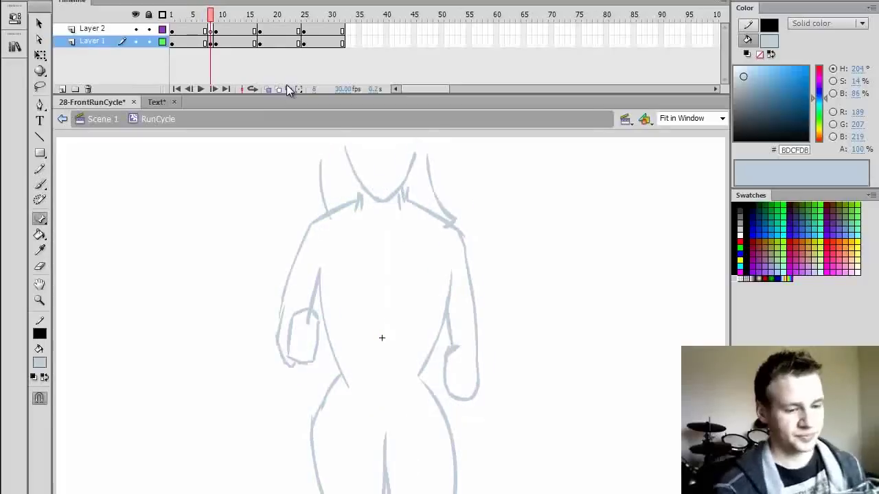
Flip repeatedly through frames 7, 8 and 9 to examine how the in-between with hair moves between the poses.
key(comma)
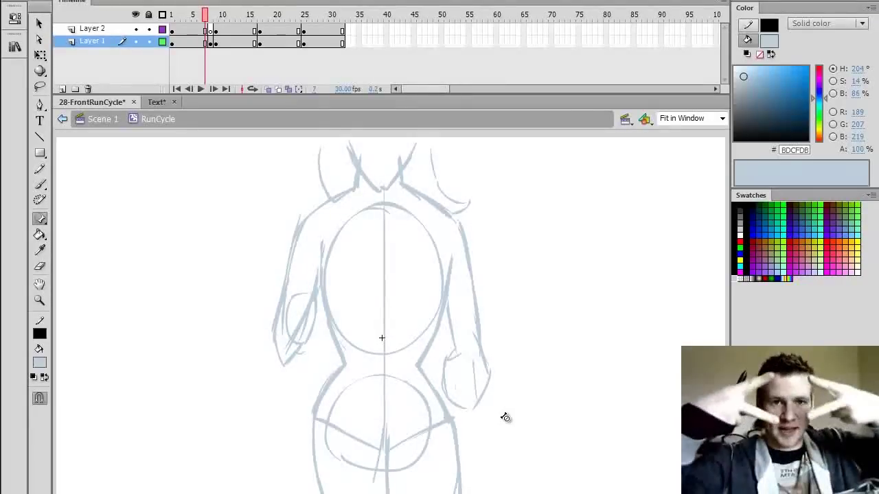
key(period)
key(period)
key(comma)
key(comma)
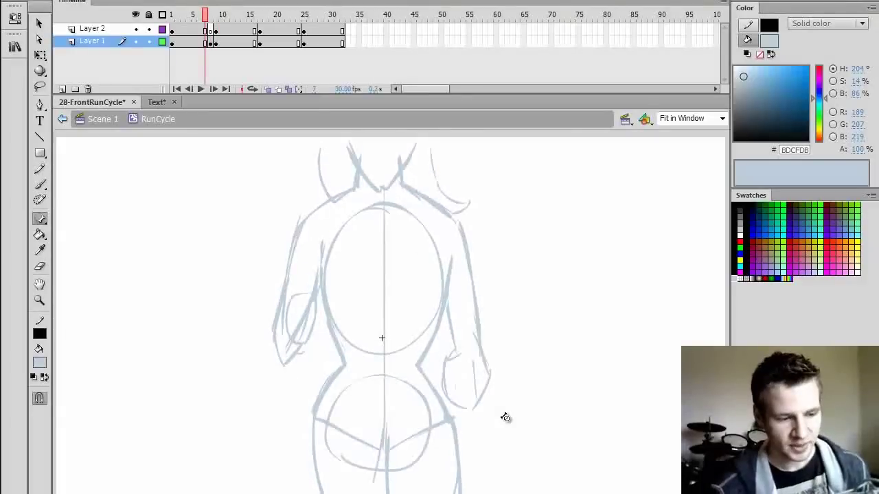
key(period)
key(period)
key(comma)
key(comma)
key(period)
key(period)
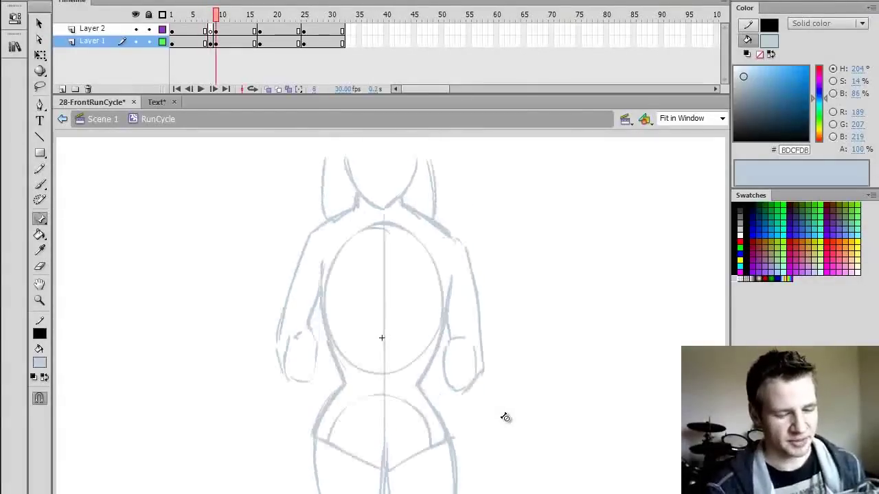
key(comma)
key(comma)
key(period)
key(period)
key(comma)
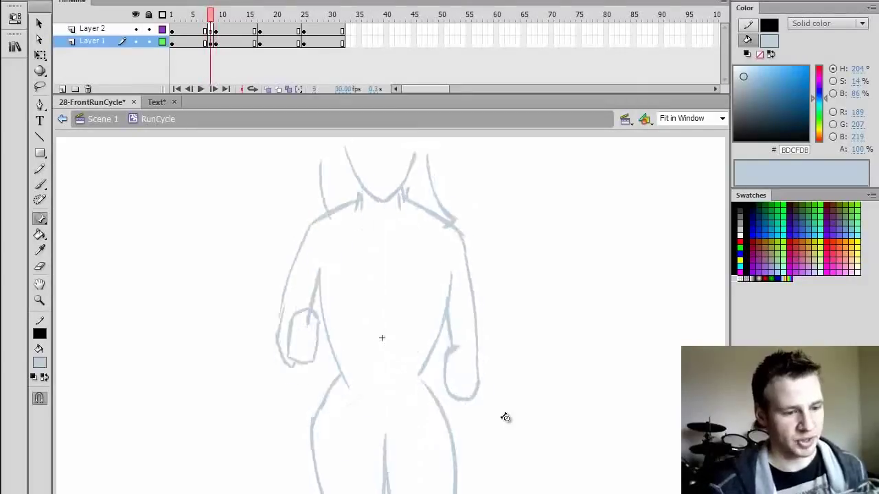
key(comma)
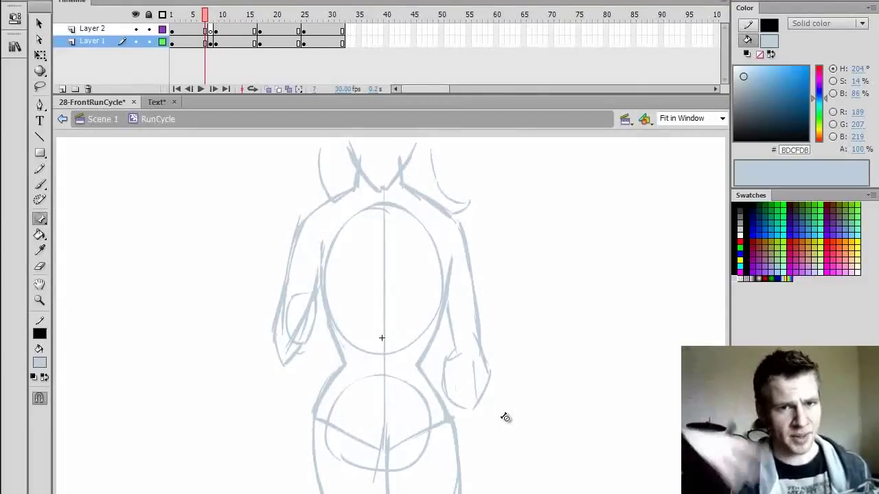
key(period)
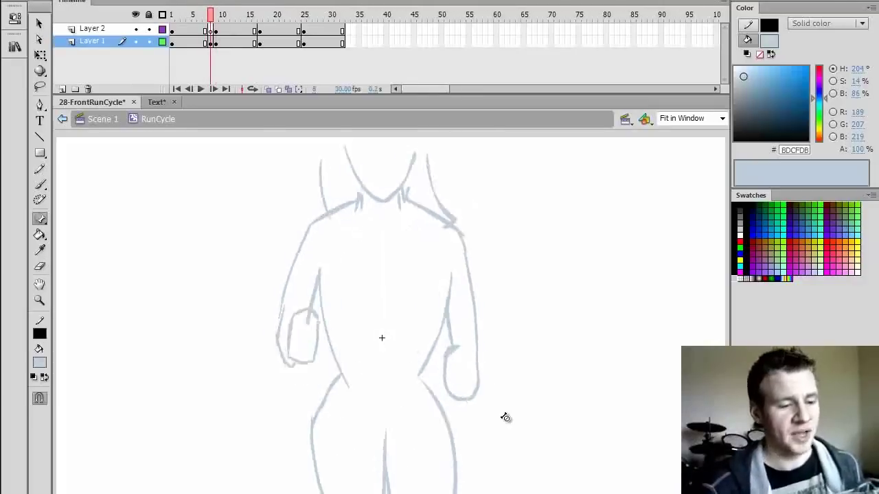
key(period)
key(comma)
key(period)
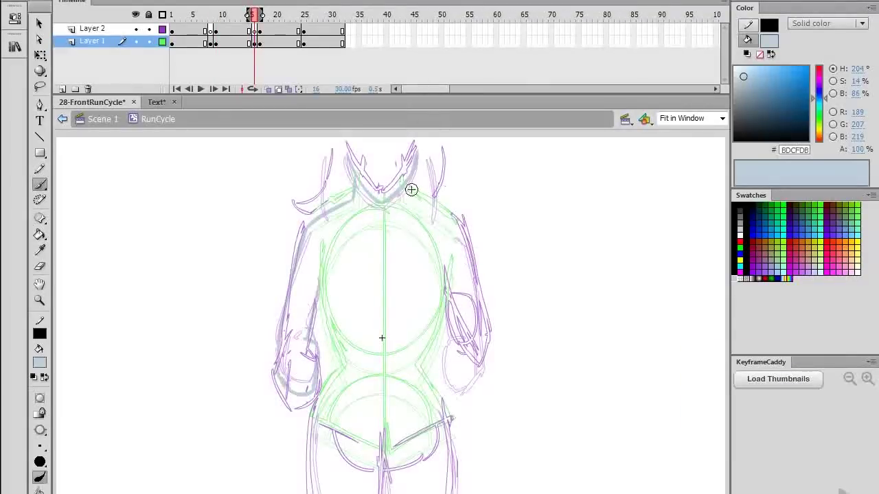
Brush the jaw, shoulders and arms of the in-between drawing on frame 24 over the onion skin outlines.
key(ctrl+2)
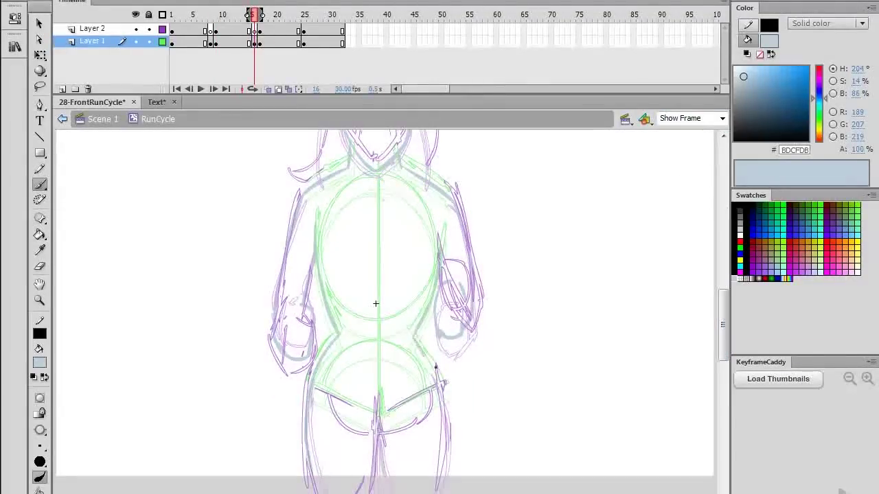
click(722, 118)
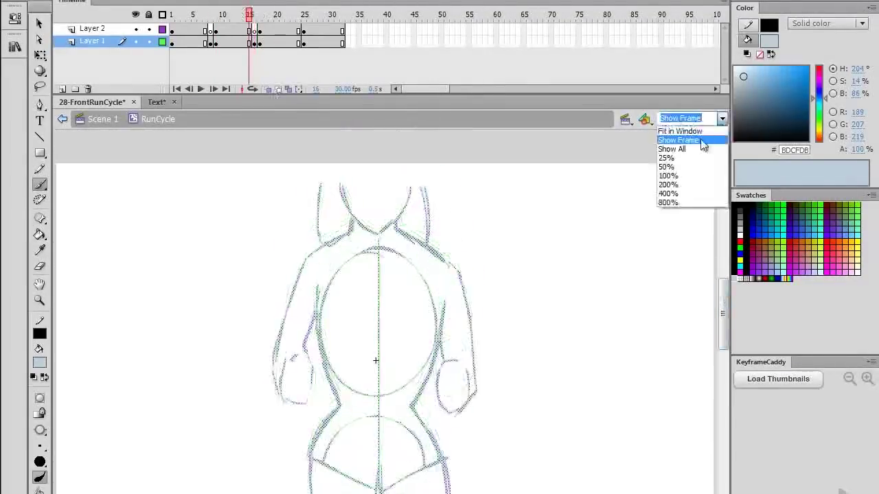
click(703, 140)
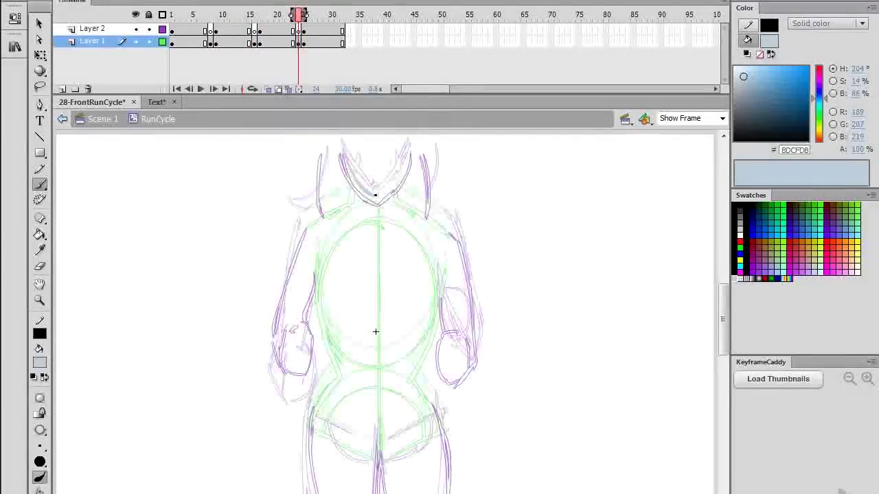
drag(375, 195, 399, 171)
mouse_move(353, 176)
mouse_down()
mouse_move(351, 198)
mouse_move(309, 221)
mouse_up()
drag(397, 189, 453, 229)
mouse_move(305, 225)
mouse_down()
mouse_move(276, 336)
mouse_move(302, 386)
mouse_up()
mouse_move(451, 232)
mouse_down()
mouse_move(476, 291)
mouse_move(475, 341)
mouse_up()
Brush the torso sides, hips, upper legs and hair strands of the in-between drawing on frame 24.
drag(316, 270, 340, 371)
drag(724, 312, 724, 324)
drag(319, 343, 311, 454)
drag(415, 310, 438, 367)
drag(434, 346, 446, 452)
drag(379, 413, 387, 456)
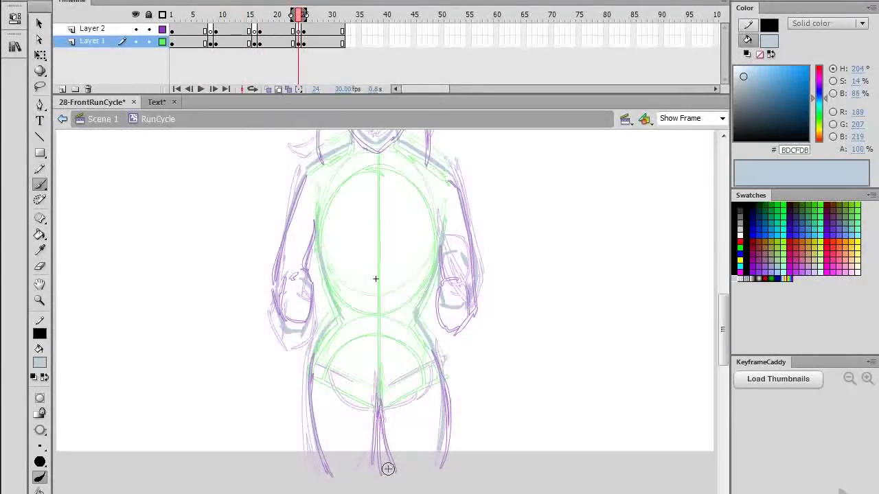
drag(724, 324, 724, 310)
drag(324, 165, 322, 198)
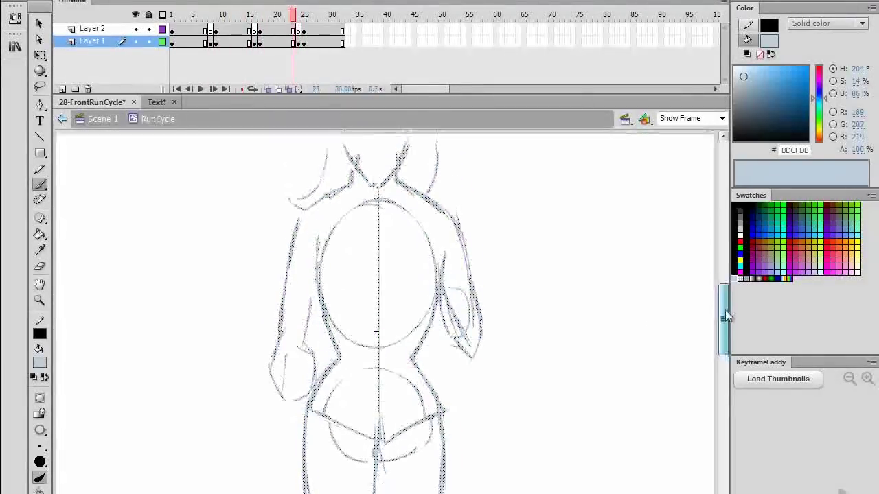
Insert a blank keyframe at frame 32 and show onion skin outlines of the neighbouring drawings.
drag(726, 313, 725, 311)
click(343, 42)
key(F7)
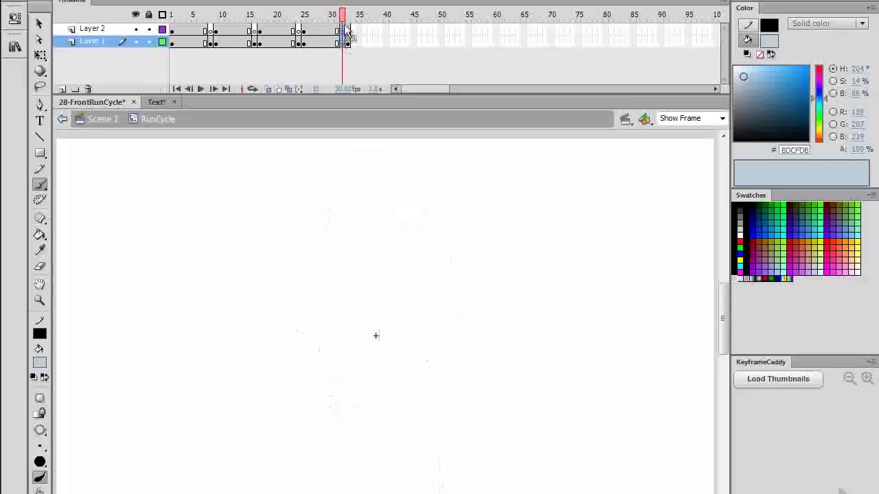
click(278, 89)
Brush the jaw, shoulders, arms and hands of the in-between drawing on frame 32.
mouse_move(347, 162)
mouse_down()
mouse_move(378, 206)
mouse_move(346, 180)
mouse_move(294, 238)
mouse_move(278, 302)
mouse_up()
mouse_move(395, 184)
mouse_down()
mouse_move(461, 253)
mouse_move(474, 343)
mouse_up()
drag(443, 344, 471, 394)
drag(314, 273, 307, 306)
Brush the torso sides, hips, upper legs and hair strands on frame 32.
drag(318, 274, 341, 366)
drag(444, 262, 416, 371)
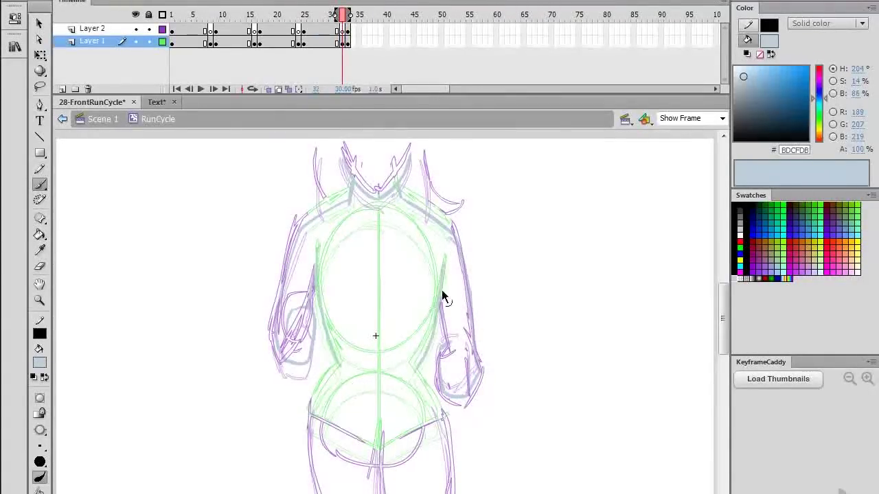
drag(340, 367, 314, 493)
drag(414, 372, 449, 493)
drag(317, 182, 320, 214)
drag(424, 158, 443, 220)
Turn off the onion skin outlines and compare the drawing on frame 32 with the poses on frames 1 and 33.
click(278, 90)
key(.)
key(.)
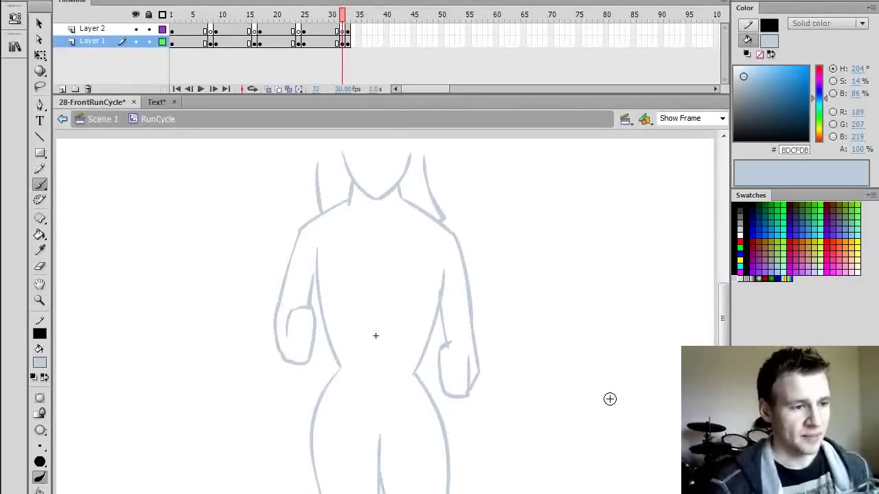
key(q)
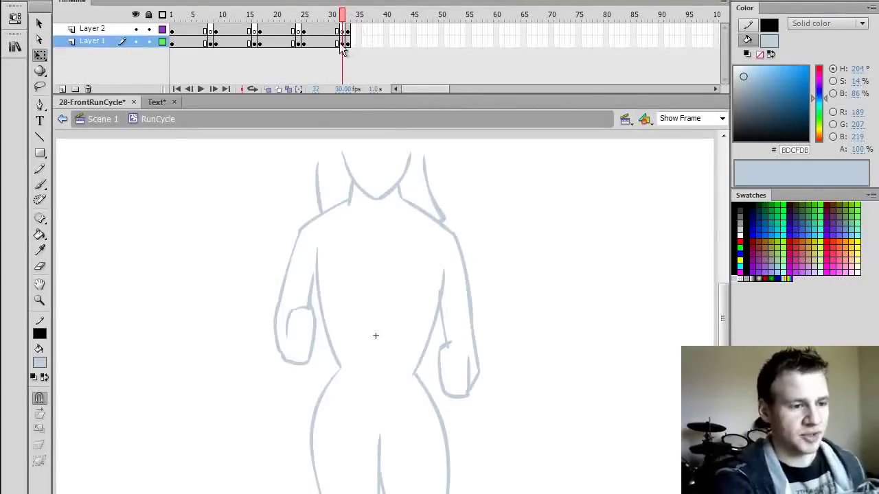
click(172, 43)
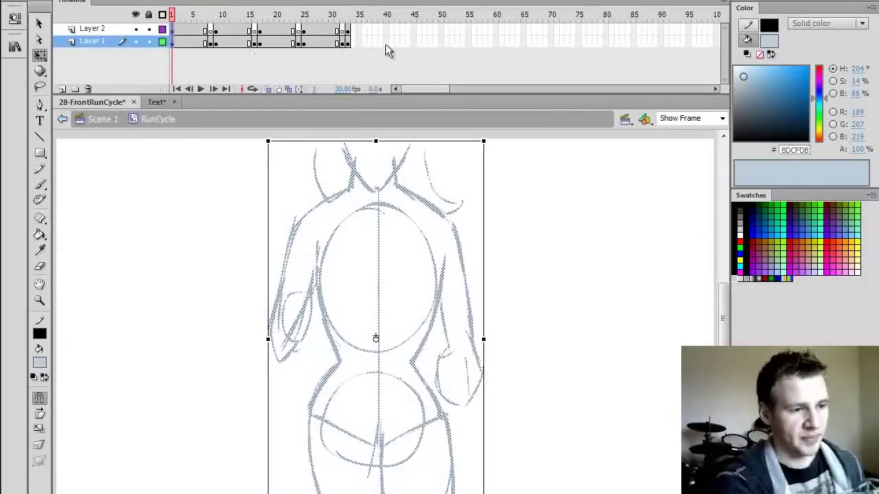
click(349, 21)
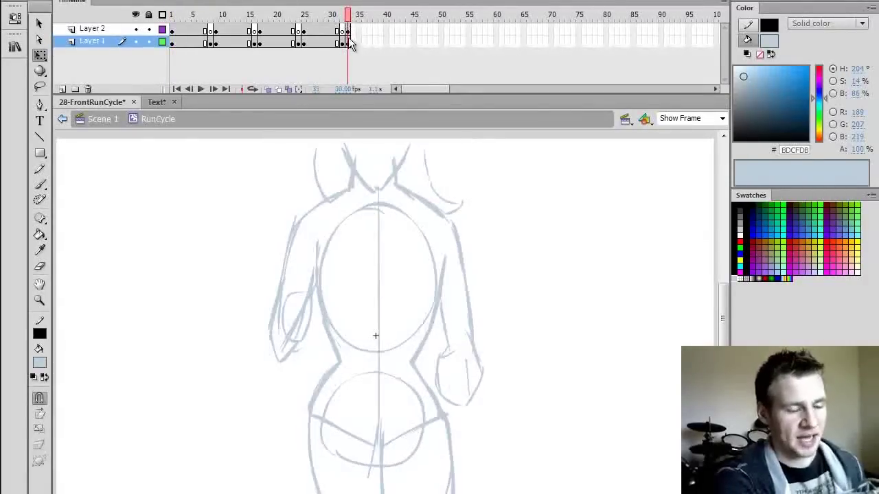
Compare the drawings on frames 30 to 33 by moving the playhead back and forth between them.
click(337, 15)
drag(343, 31, 343, 43)
click(337, 17)
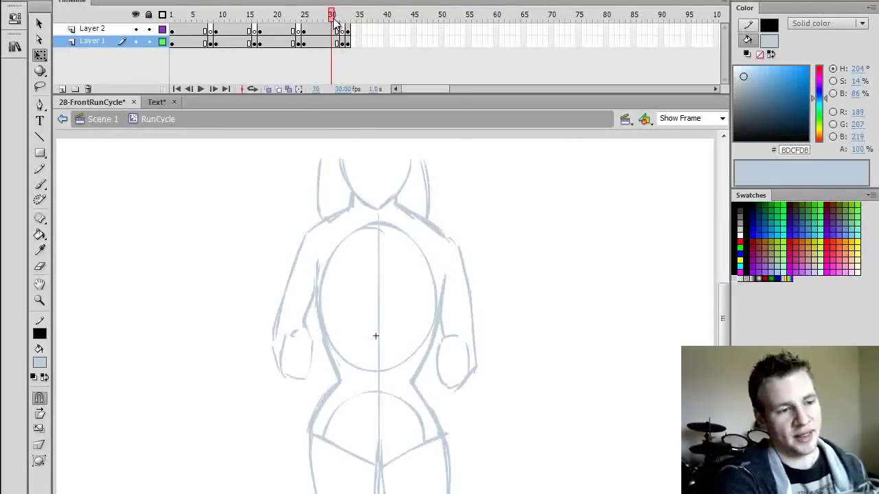
click(342, 18)
click(348, 18)
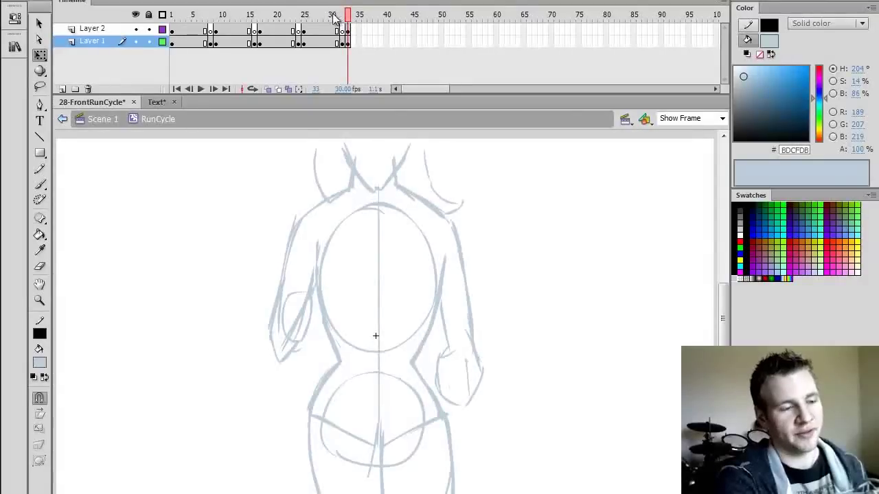
click(334, 15)
click(336, 18)
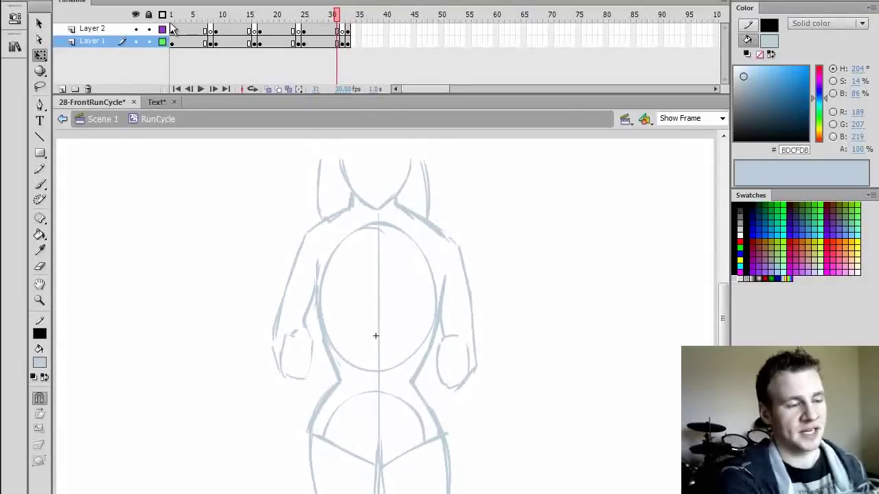
Remove frame 33 from both layers so the cycle ends at frame 32.
click(343, 43)
drag(352, 44, 345, 30)
click(355, 53)
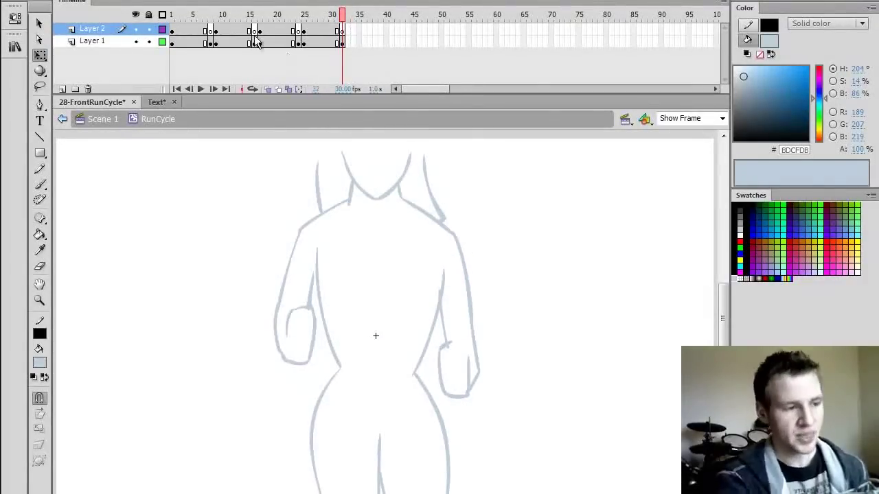
key(Return)
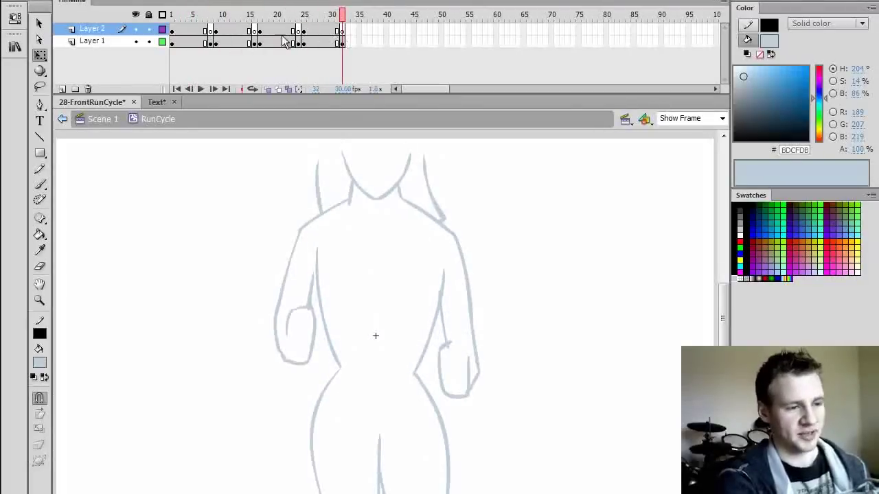
Move the in-between keyframes on both layers to frames 5, 13, 21 and 29.
mouse_move(211, 30)
mouse_down()
mouse_move(212, 43)
mouse_move(195, 44)
mouse_up()
drag(255, 31, 256, 43)
drag(256, 44, 239, 44)
drag(298, 30, 298, 42)
drag(298, 43, 282, 44)
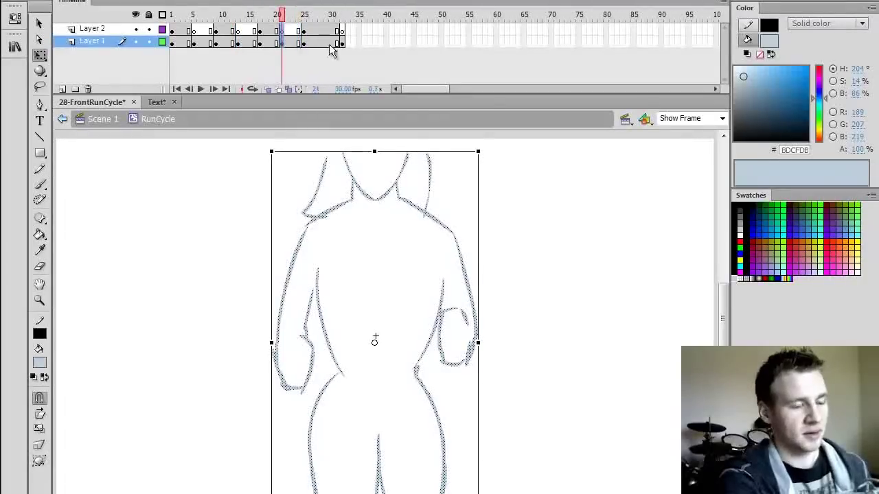
drag(342, 31, 341, 43)
drag(341, 42, 326, 44)
Save the file and preview the run cycle on the timeline and in the full-screen test movie.
click(332, 18)
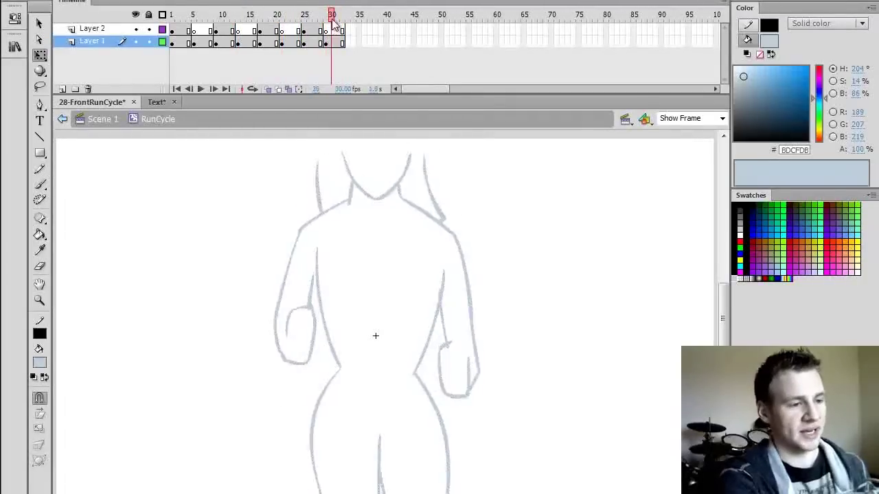
key(Return)
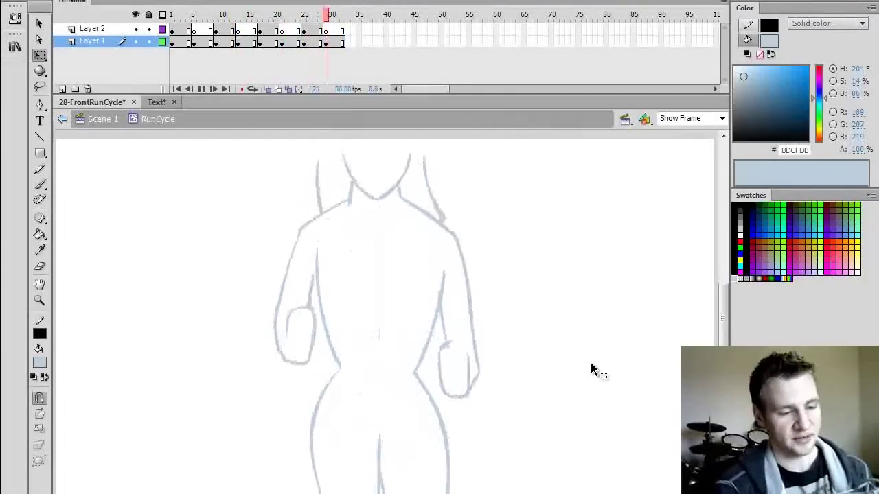
key(Return)
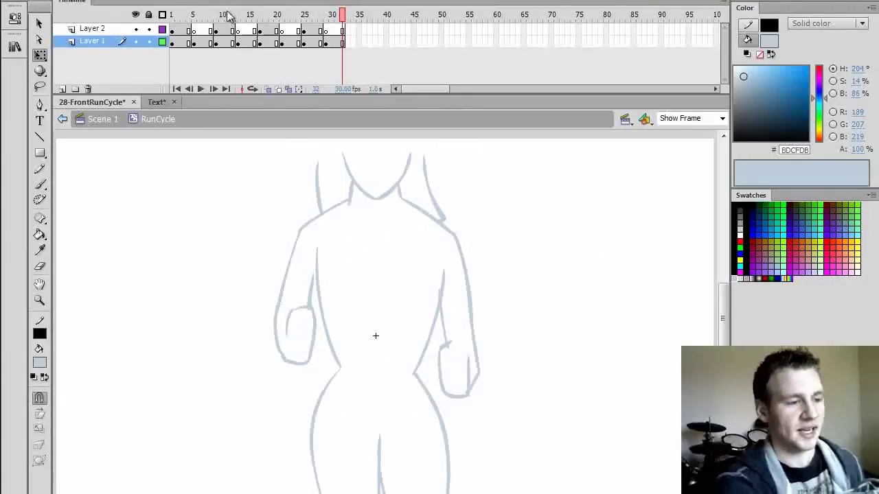
key(shift+comma)
key(ctrl+s)
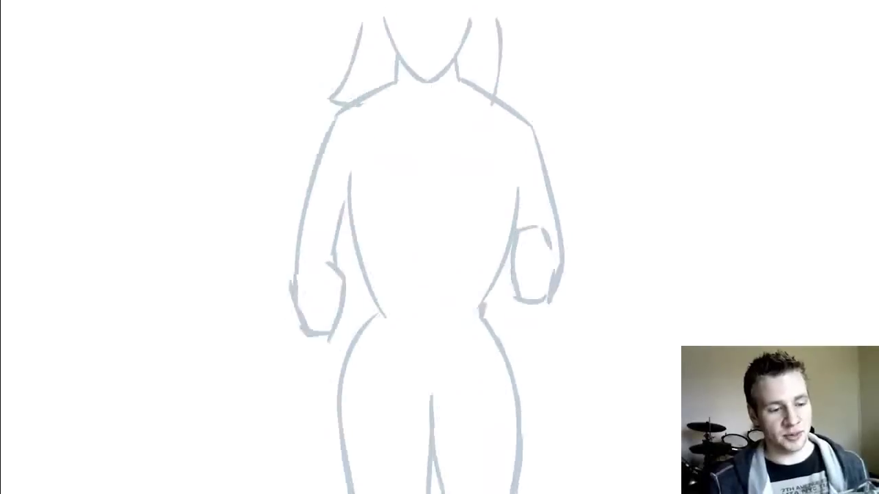
key(Escape)
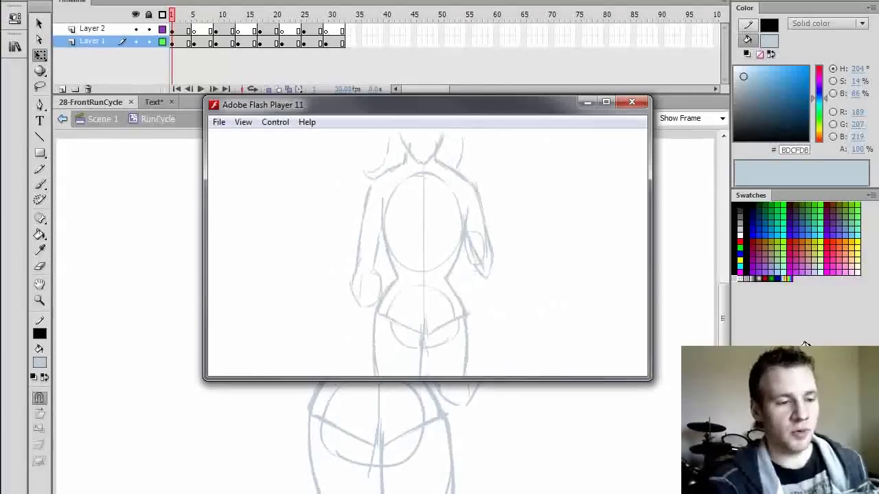
click(632, 101)
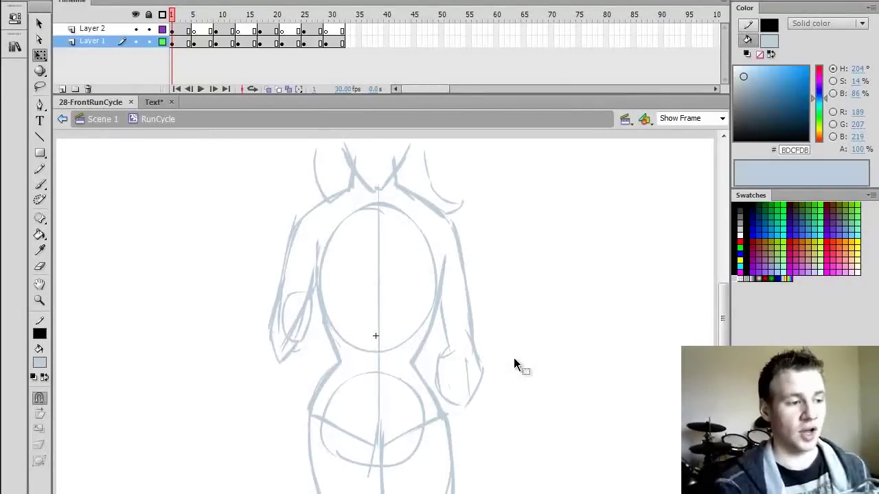
Step through frames 1 to 4 and compare the pose with the in-between drawing on frame 5.
drag(172, 16, 180, 52)
key(period)
key(period)
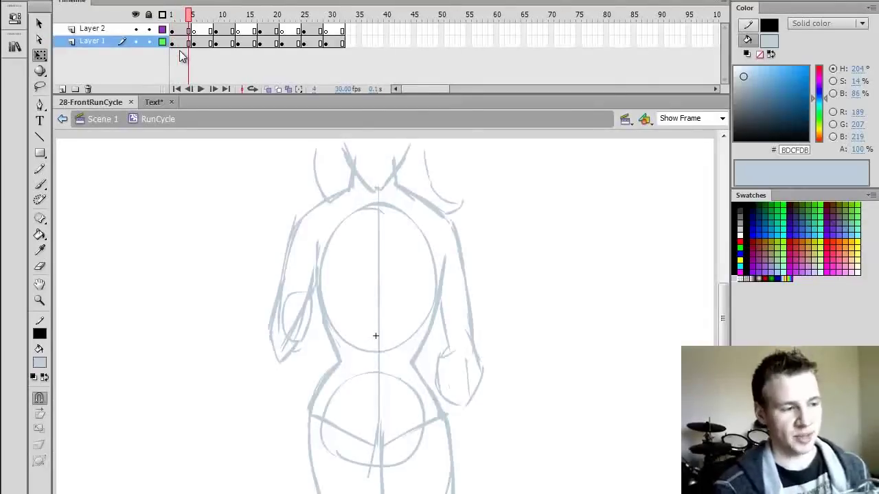
key(comma)
key(comma)
key(comma)
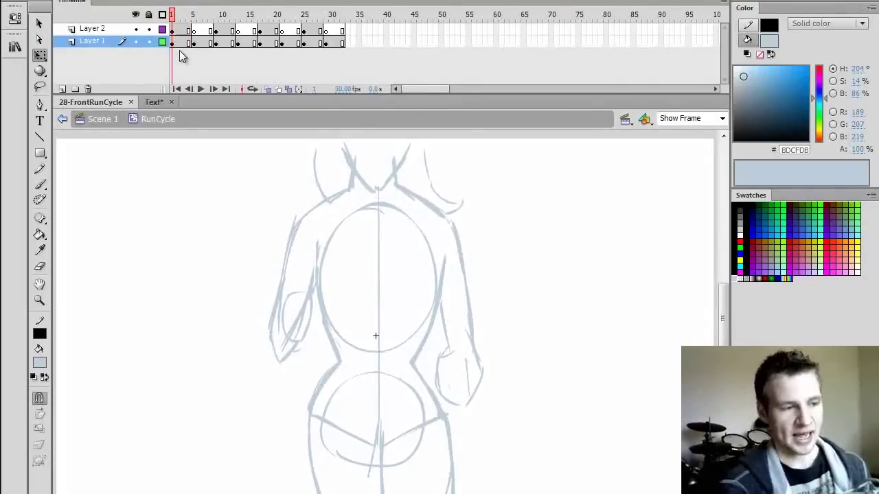
click(188, 26)
click(194, 30)
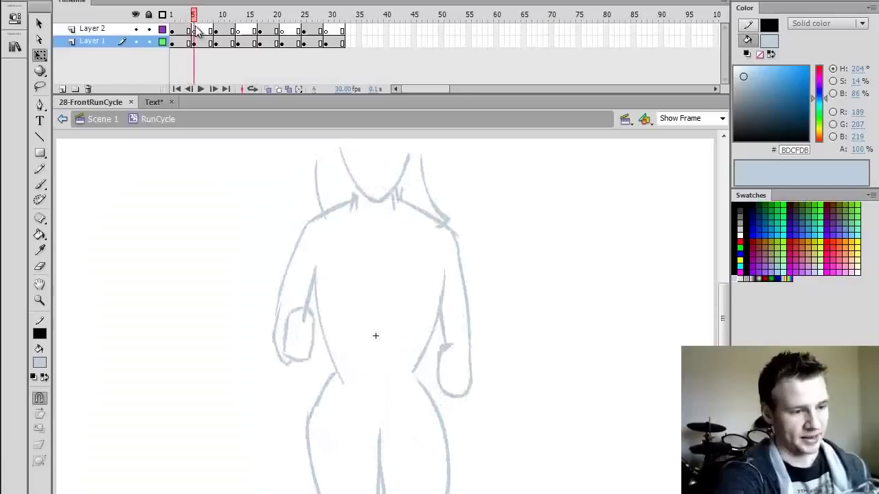
Nudge the in-between drawings starting at frames 5, 13, 21 and 29 slightly downward and play back the cycle.
click(206, 40)
click(222, 40)
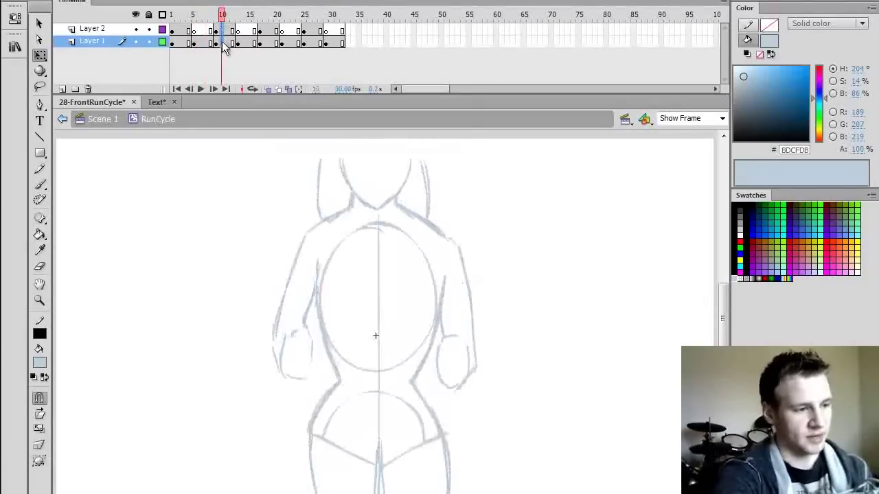
click(243, 42)
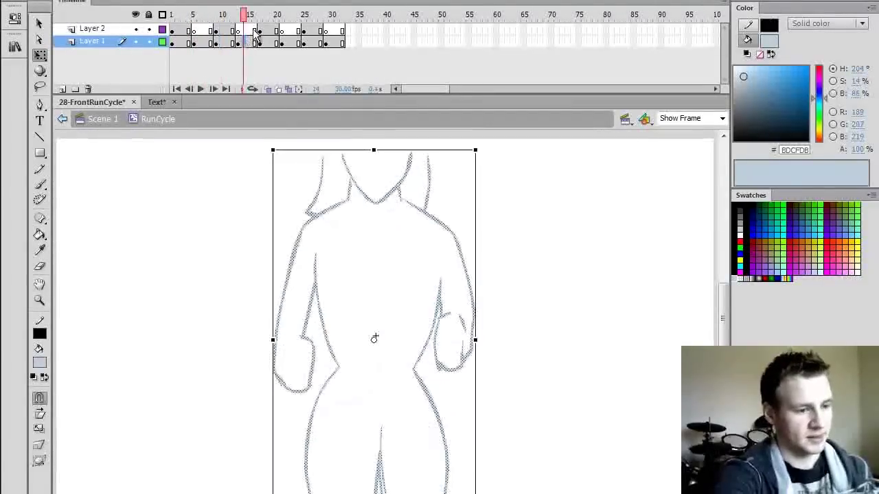
click(301, 43)
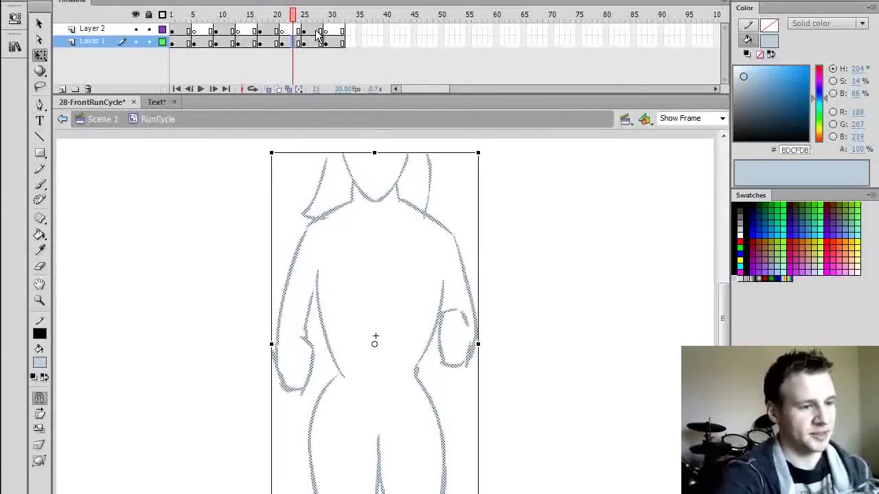
click(315, 43)
key(Return)
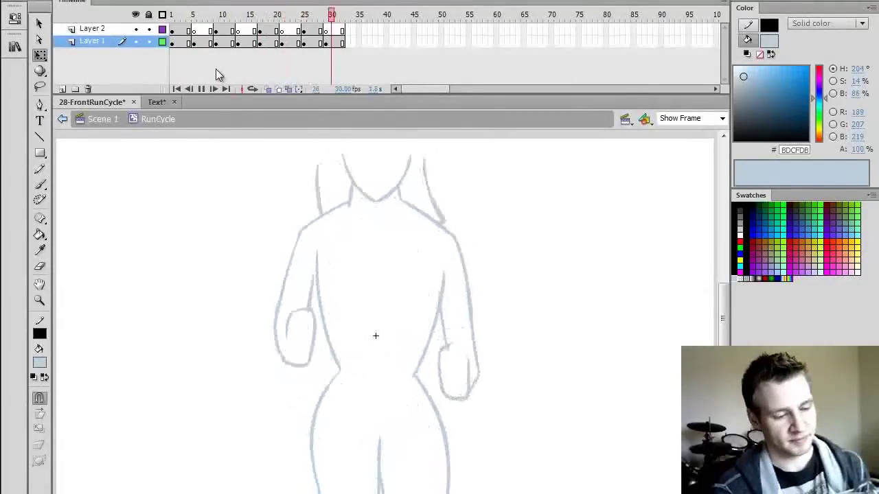
key(Return)
Skew the whole figure on frame 1 vertically with Free Transform so its left side sits slightly higher.
click(173, 16)
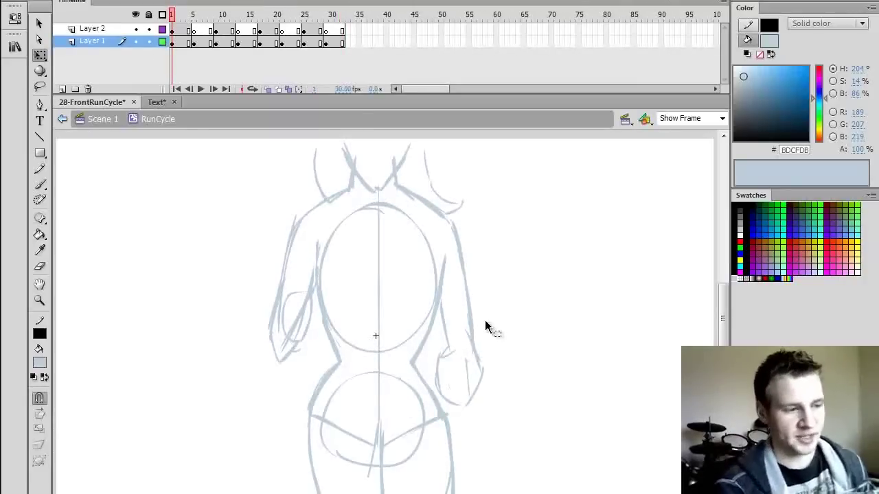
key(ctrl+a)
drag(267, 310, 267, 307)
key(ctrl+z)
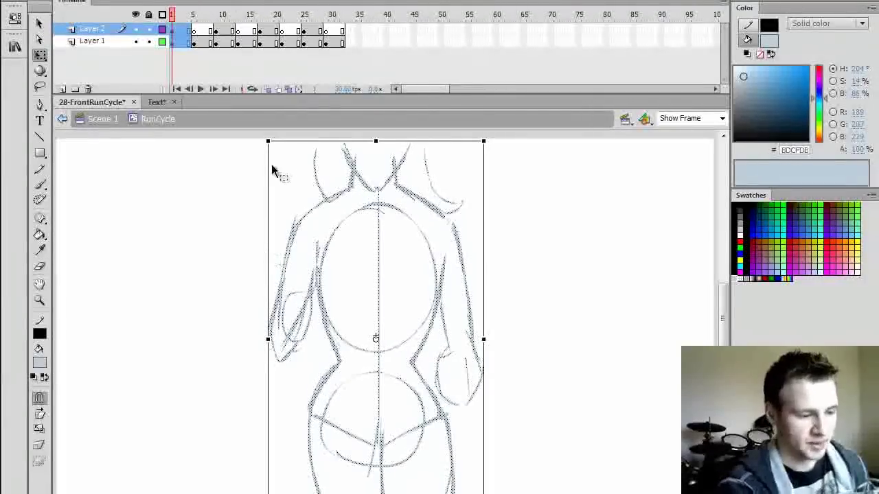
click(40, 56)
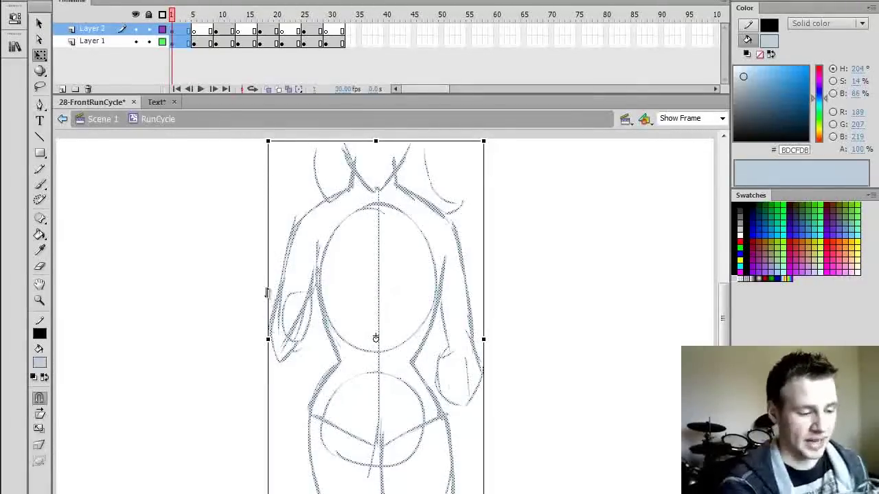
mouse_move(266, 283)
mouse_down()
mouse_move(267, 309)
mouse_move(276, 277)
mouse_up()
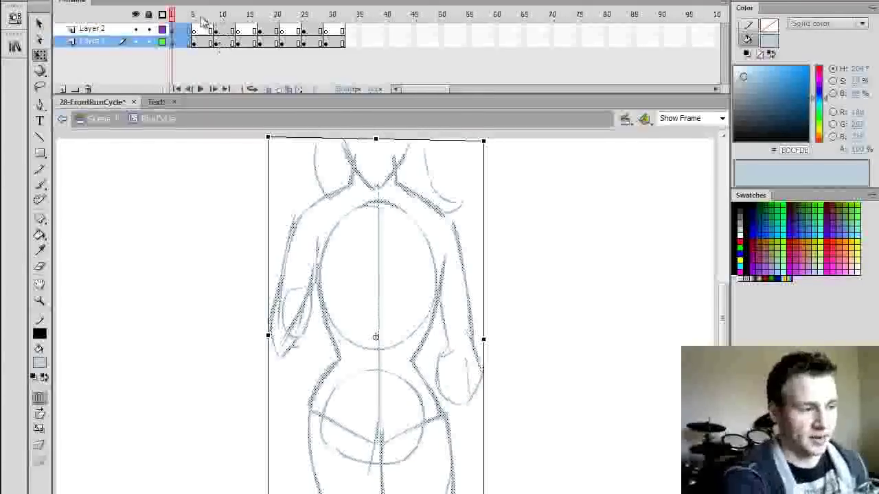
Skew the in-between drawing on frame 7 slightly upward on its left side and compare it with the preceding frames.
drag(202, 16, 205, 15)
click(281, 250)
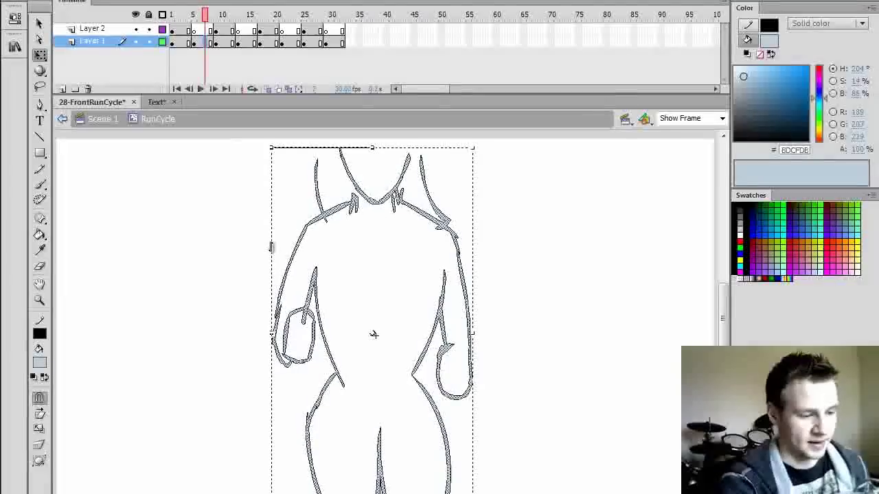
drag(272, 248, 272, 246)
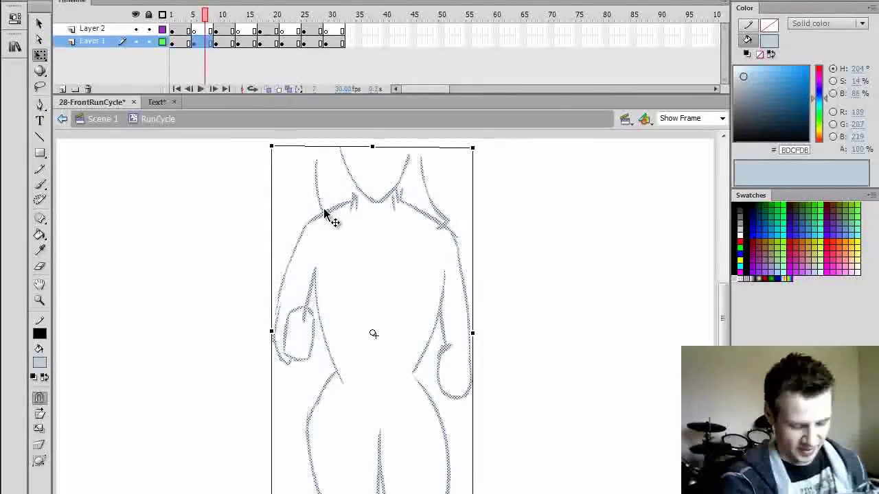
key(comma)
key(comma)
key(comma)
key(period)
key(period)
key(period)
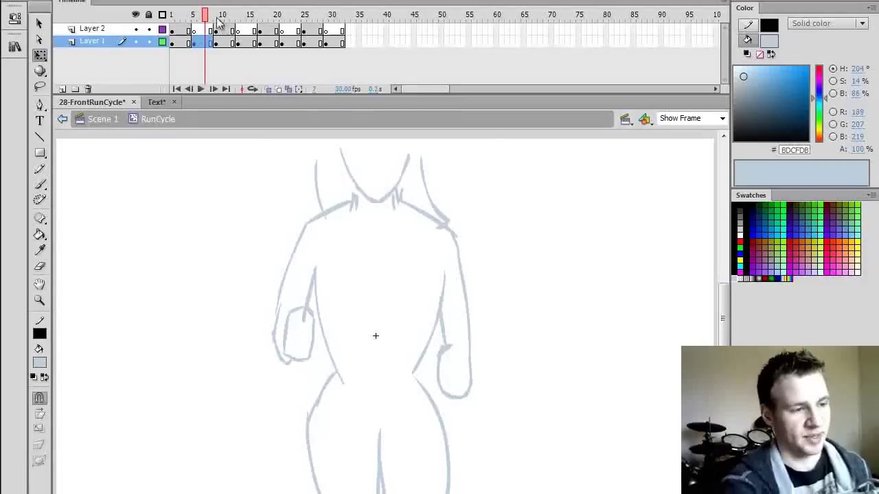
Skew the drawings on frames 16 and 18 vertically so the figure's right side sits slightly higher.
drag(219, 19, 238, 21)
click(255, 42)
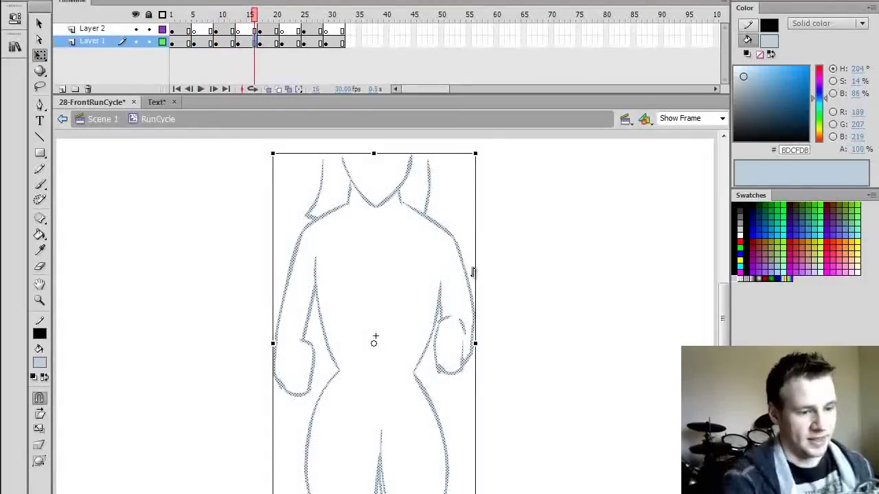
click(274, 42)
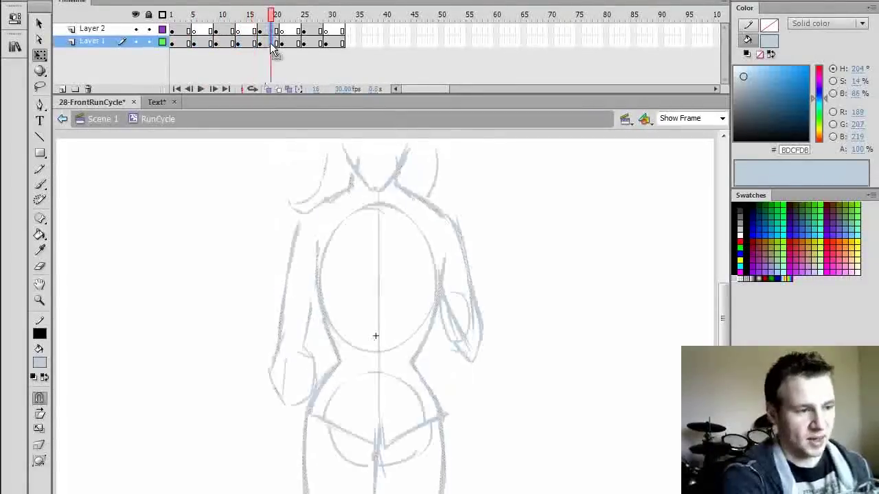
drag(484, 232, 485, 227)
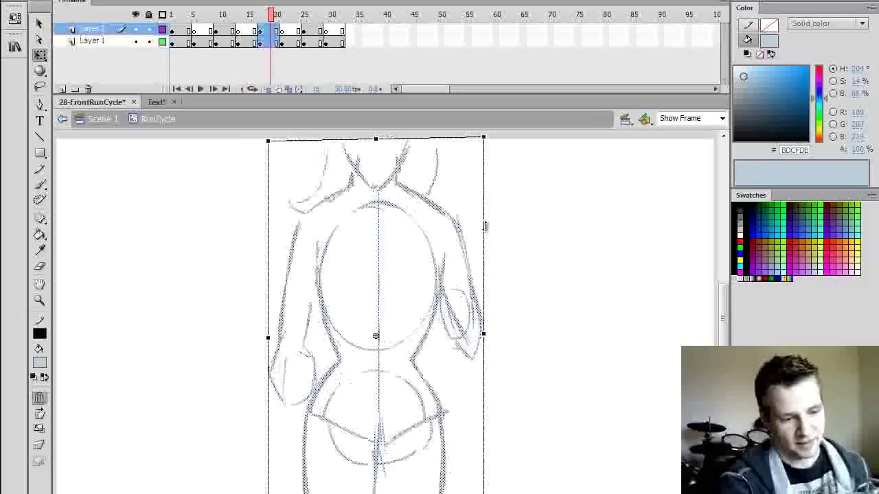
Skew the drawing on frame 23 slightly upward on its right side and the one on frame 31 on its left side.
click(294, 42)
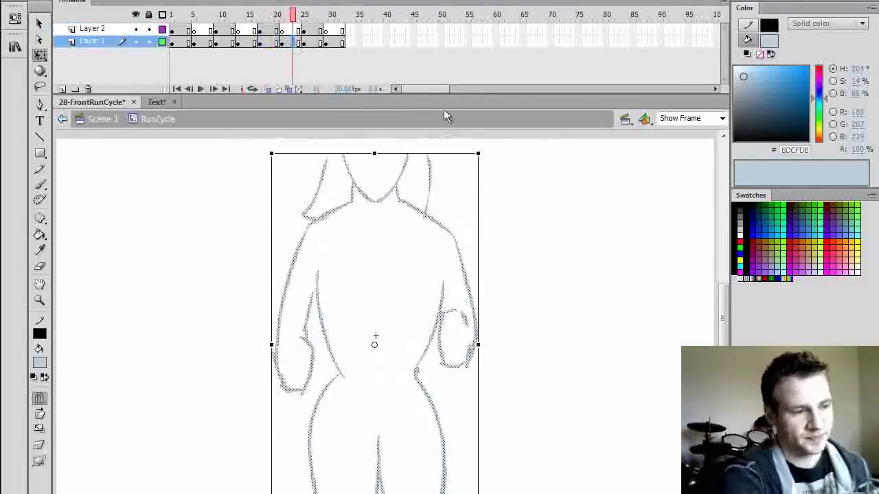
drag(478, 198, 479, 194)
click(337, 43)
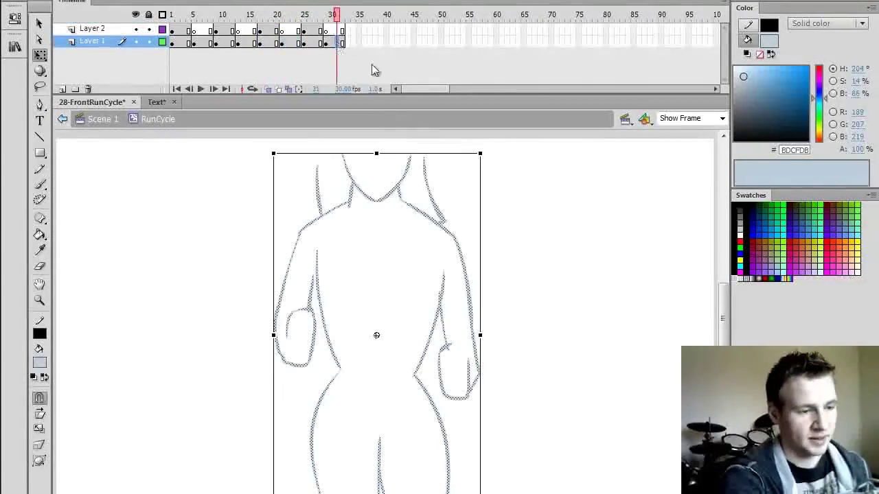
drag(273, 233, 273, 230)
Preview the skewed run cycle from frame 1 in the full-screen test movie and save the file.
click(172, 18)
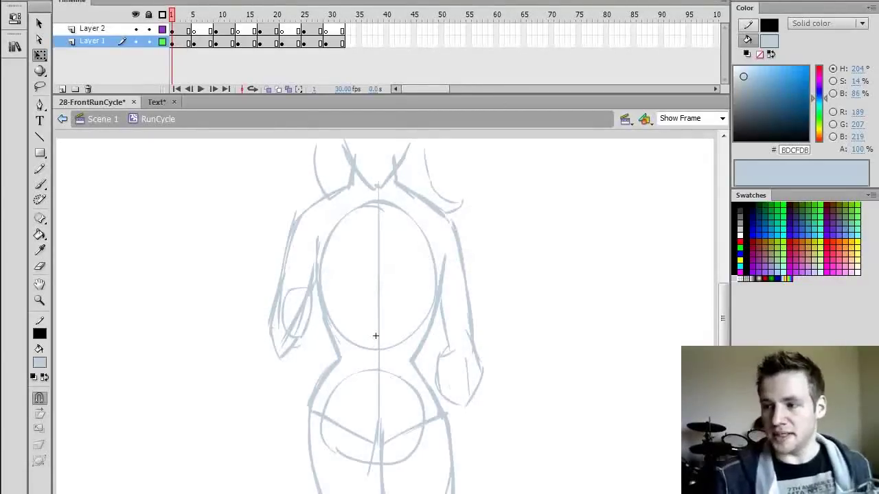
key(ctrl+Return)
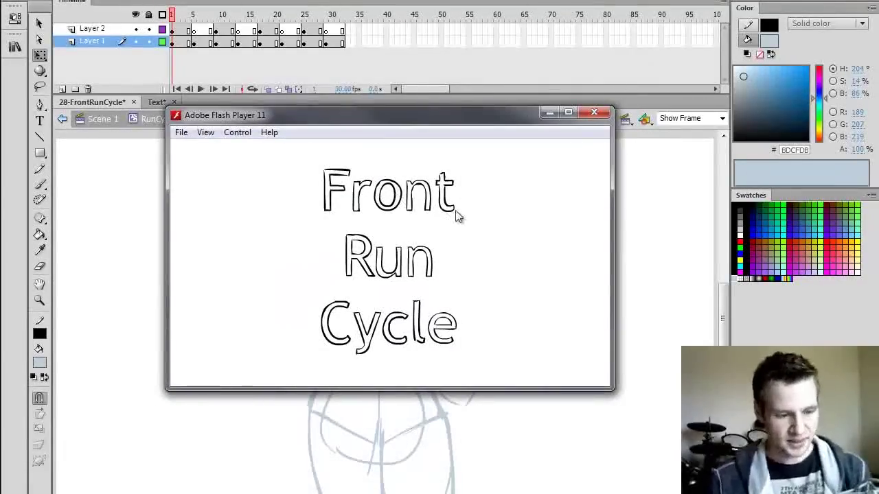
key(ctrl+f)
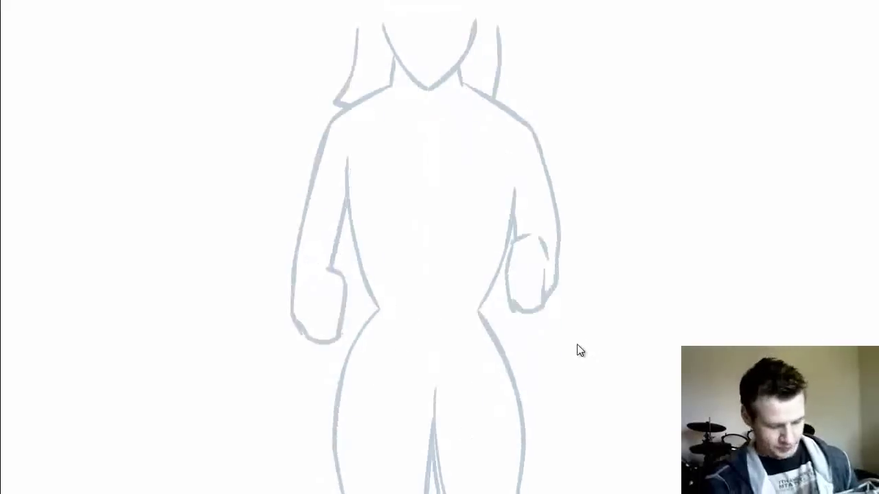
key(Escape)
click(594, 112)
key(ctrl+s)
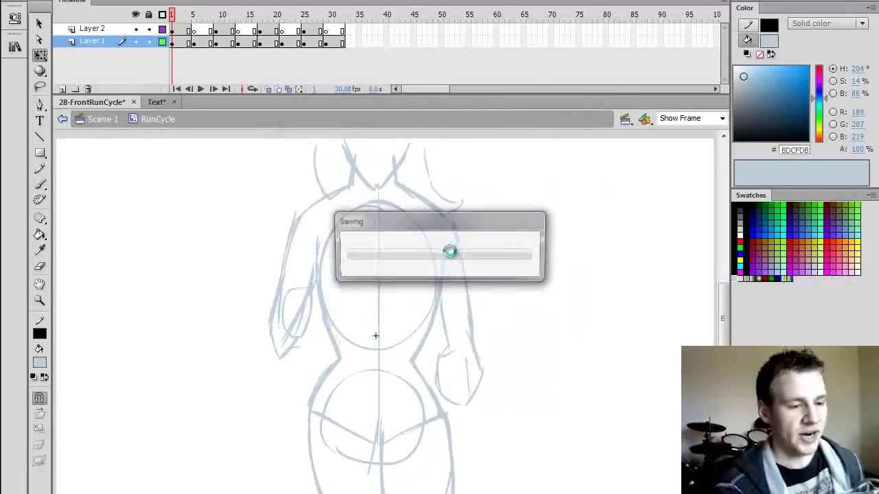
Add a new layer above the two sketch layers, lock both sketch layers and save the file.
click(103, 31)
click(63, 89)
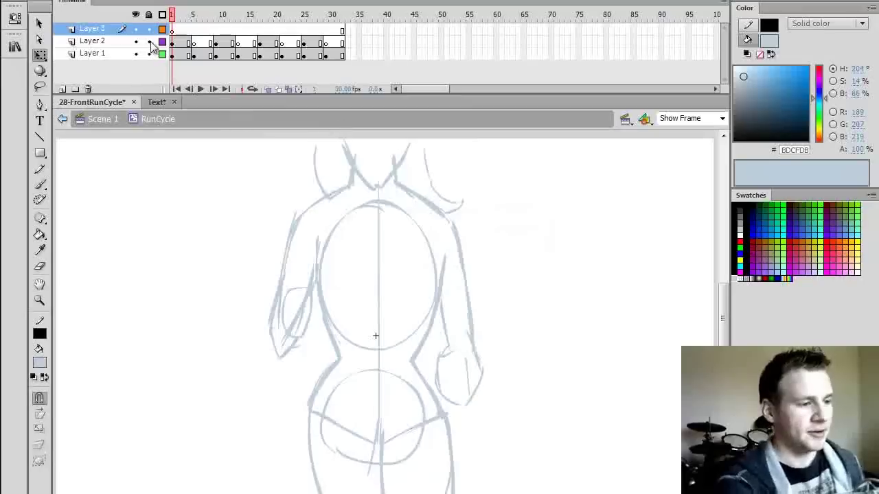
drag(148, 40, 148, 53)
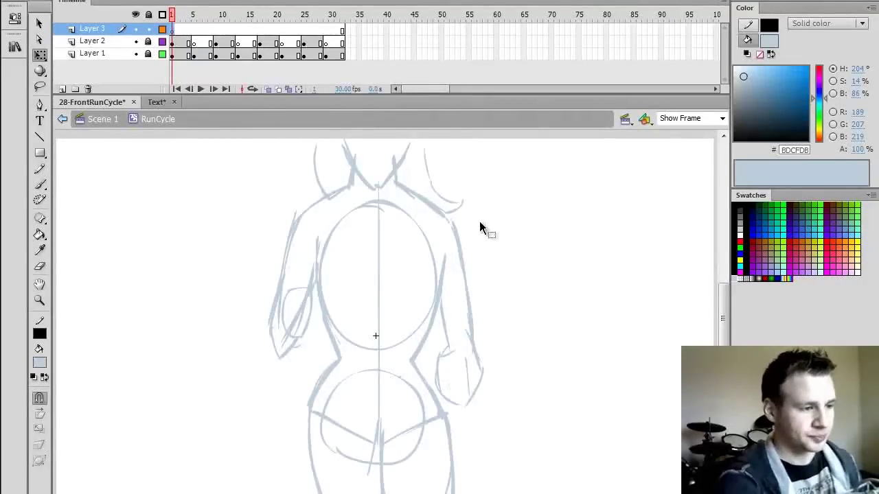
key(ctrl+s)
Set the Brush fill colour to black for inking and save the file.
key(b)
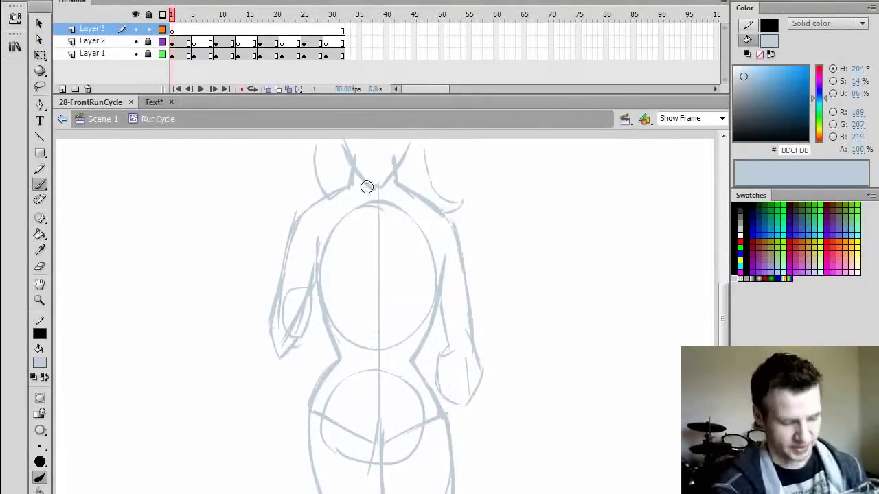
click(740, 206)
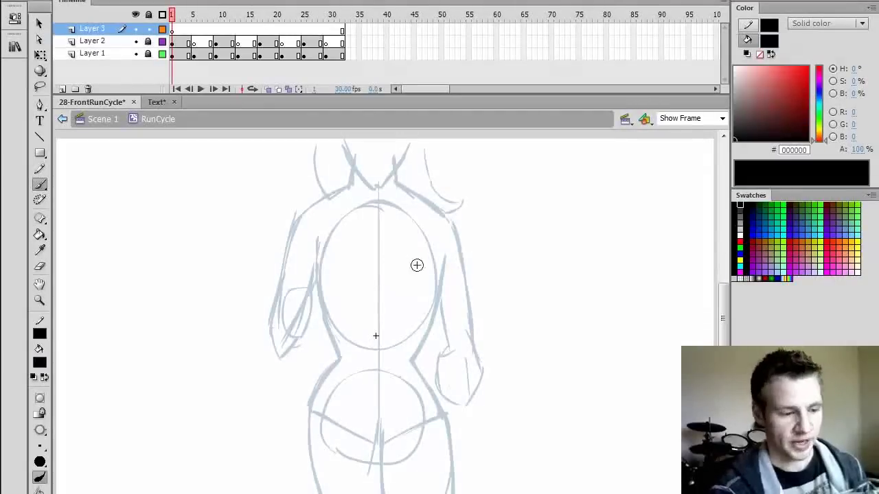
drag(419, 100, 388, 111)
key(q)
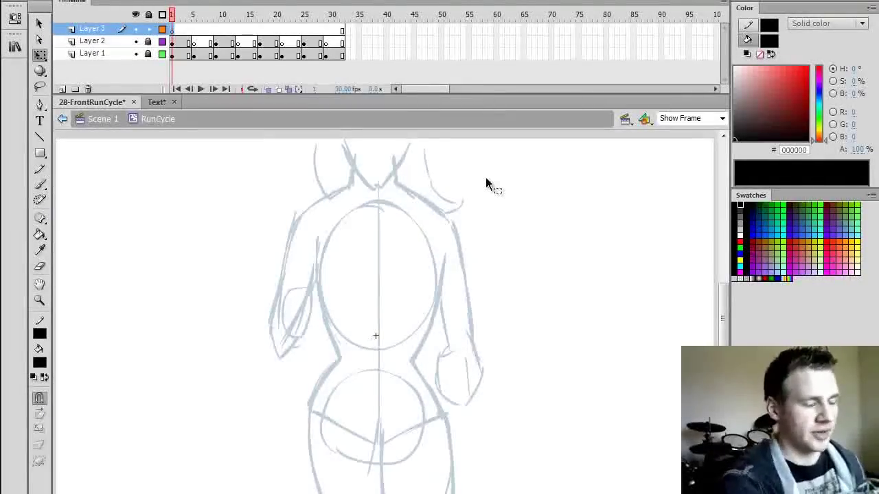
key(ctrl+s)
key(b)
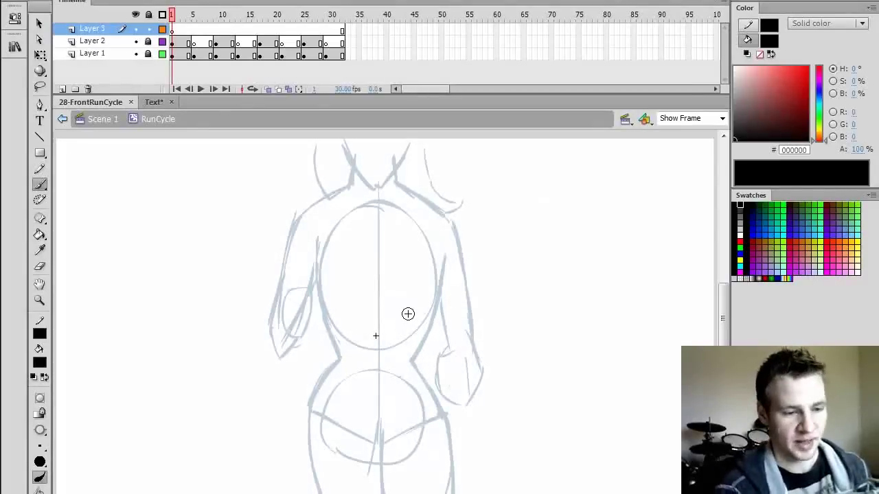
Ink the jaw, neck and both shoulders over the frame 1 sketch with black brush strokes.
drag(373, 190, 376, 191)
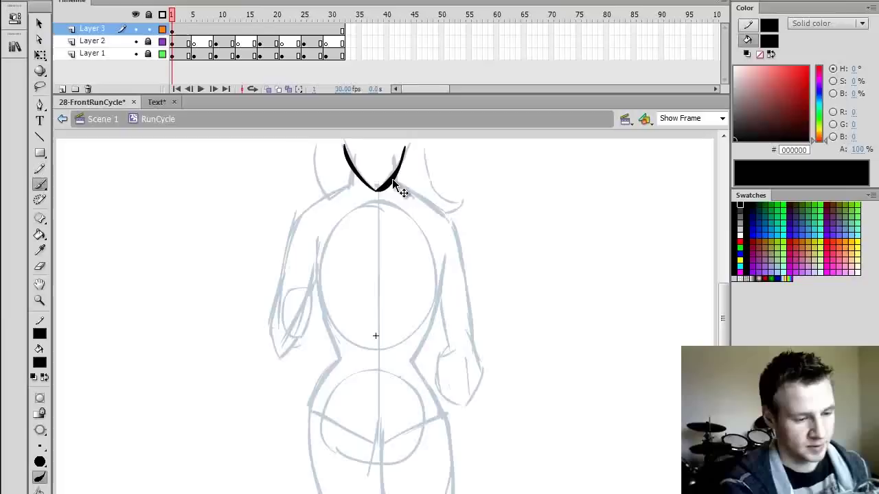
key(ctrl+z)
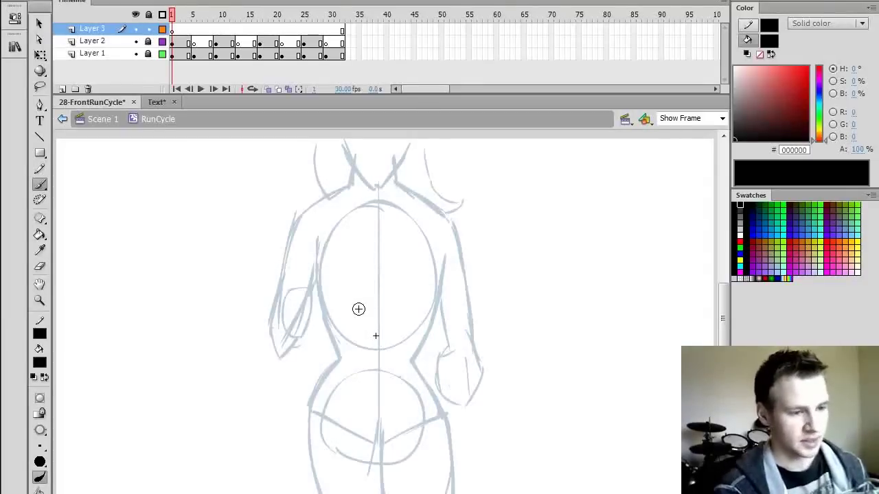
key(z)
mouse_move(230, 378)
mouse_down()
mouse_move(444, 194)
mouse_move(481, 142)
mouse_up()
drag(434, 493, 439, 493)
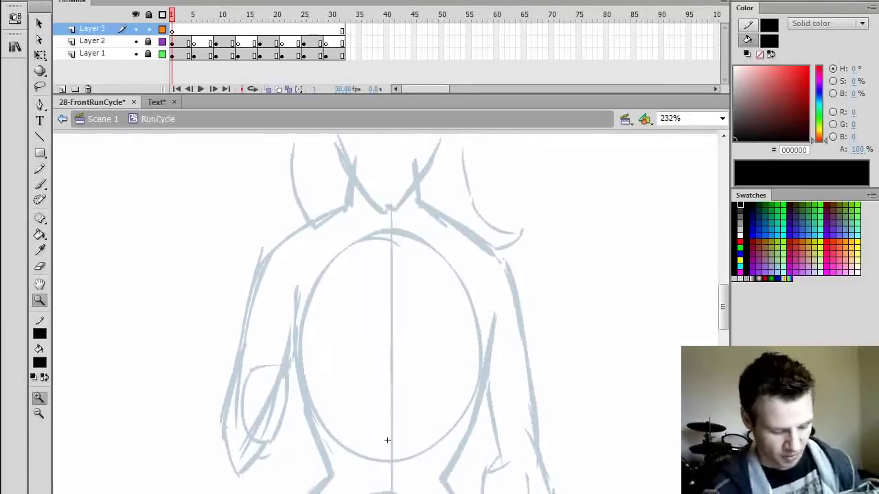
key(b)
drag(337, 142, 388, 208)
drag(388, 208, 438, 129)
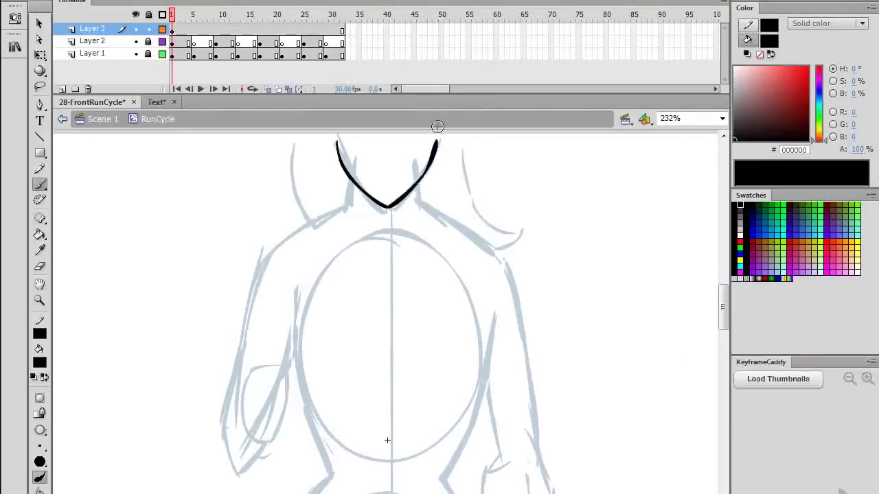
scroll(385, 171, down, 1)
mouse_move(351, 164)
mouse_down()
mouse_move(349, 187)
mouse_move(254, 265)
mouse_up()
mouse_move(419, 168)
mouse_down()
mouse_move(495, 235)
mouse_move(516, 286)
mouse_up()
Ink the fist, arm and torso edge on the figure's left side of the frame 1 drawing.
scroll(516, 286, down, 3)
mouse_move(245, 306)
mouse_down()
mouse_move(288, 299)
mouse_move(285, 309)
mouse_up()
drag(258, 318, 284, 319)
mouse_move(259, 332)
mouse_down()
mouse_move(282, 328)
mouse_move(272, 345)
mouse_up()
drag(255, 204, 274, 343)
drag(294, 226, 278, 296)
scroll(292, 322, up, 2)
drag(287, 342, 283, 369)
drag(296, 255, 333, 434)
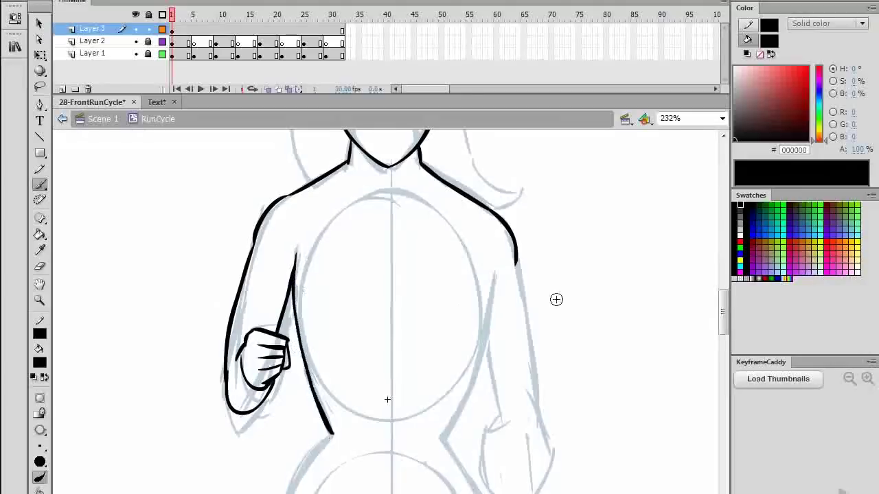
Ink the torso edge, fist and arm on the right side of the frame 1 drawing.
drag(493, 271, 444, 435)
scroll(504, 282, down, 2)
drag(515, 382, 483, 407)
mouse_move(484, 408)
mouse_down()
mouse_move(512, 406)
mouse_move(512, 421)
mouse_up()
drag(488, 432, 531, 439)
mouse_move(485, 393)
mouse_down()
mouse_move(508, 374)
mouse_move(533, 438)
mouse_up()
drag(516, 219, 540, 362)
drag(486, 287, 508, 366)
Ink the hips, outer thighs, line between the legs and hair on frame 1, and save the file.
drag(723, 319, 724, 336)
drag(332, 252, 313, 493)
mouse_move(443, 252)
mouse_down()
mouse_move(491, 331)
mouse_move(506, 493)
mouse_up()
drag(395, 365, 401, 491)
drag(724, 334, 731, 295)
key(ctrl+1)
key(q)
key(ctrl+2)
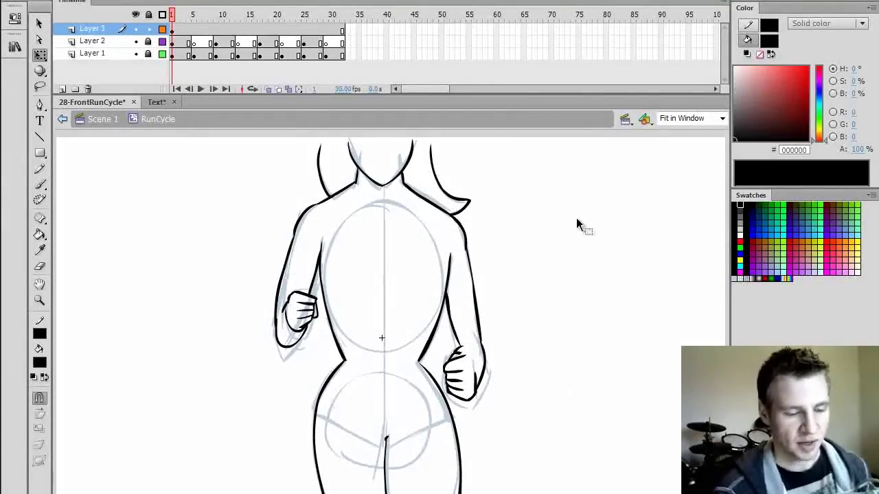
key(b)
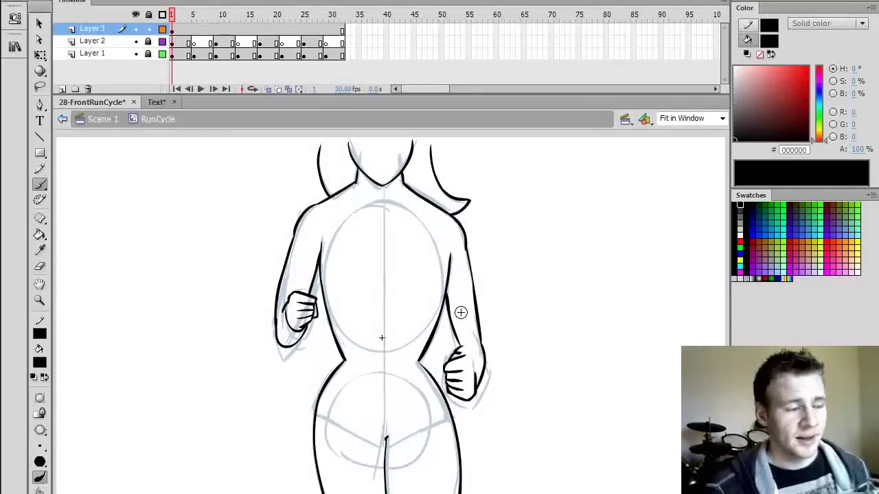
key(q)
key(ctrl+s)
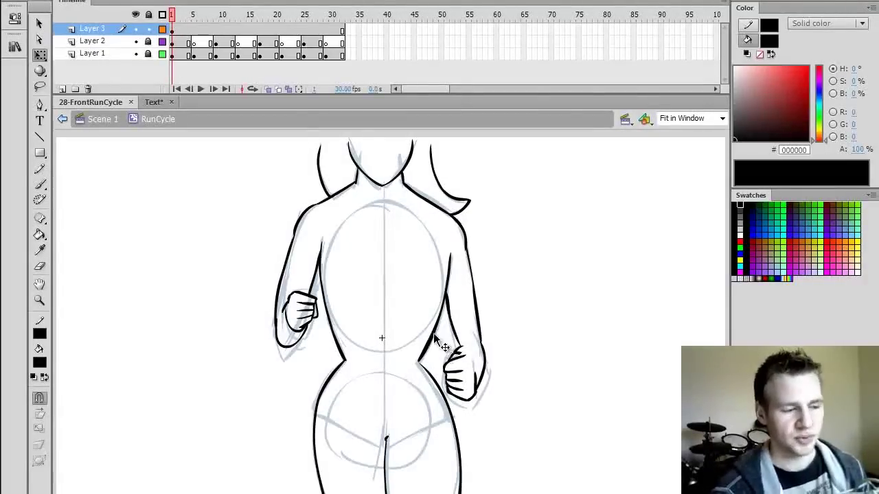
drag(426, 343, 429, 345)
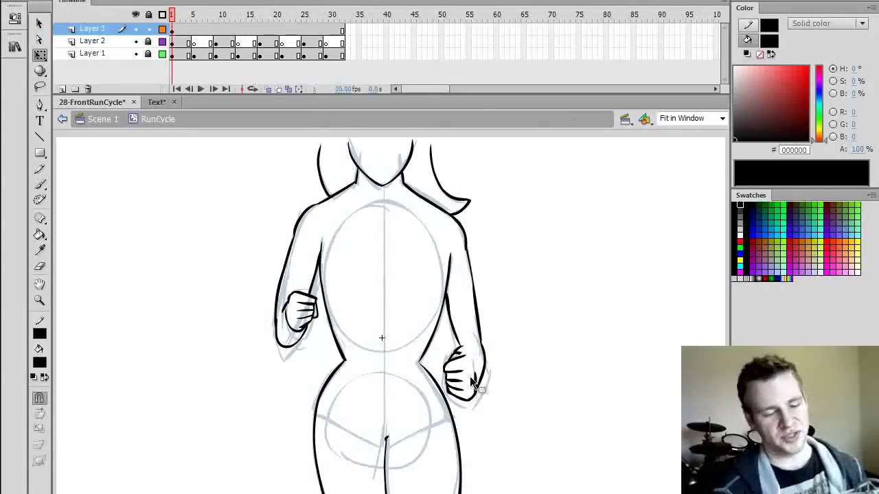
Insert a blank keyframe at frame 5 of Layer 3 and turn on onion skinning.
click(187, 29)
mouse_move(187, 17)
mouse_down()
mouse_move(368, 16)
mouse_move(265, 28)
mouse_move(173, 22)
mouse_move(195, 29)
mouse_up()
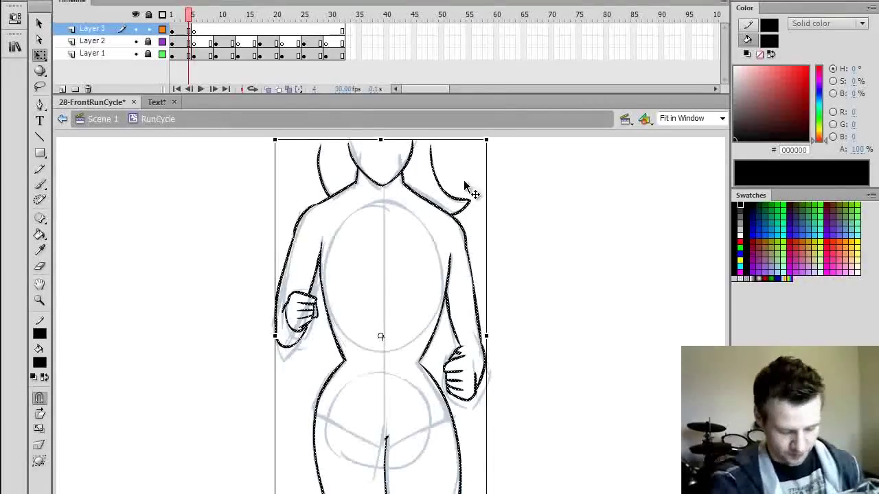
key(.)
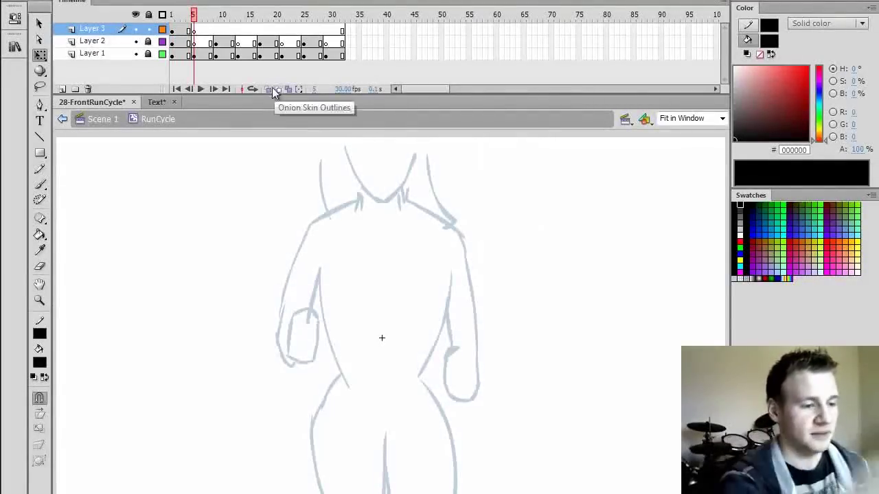
click(268, 90)
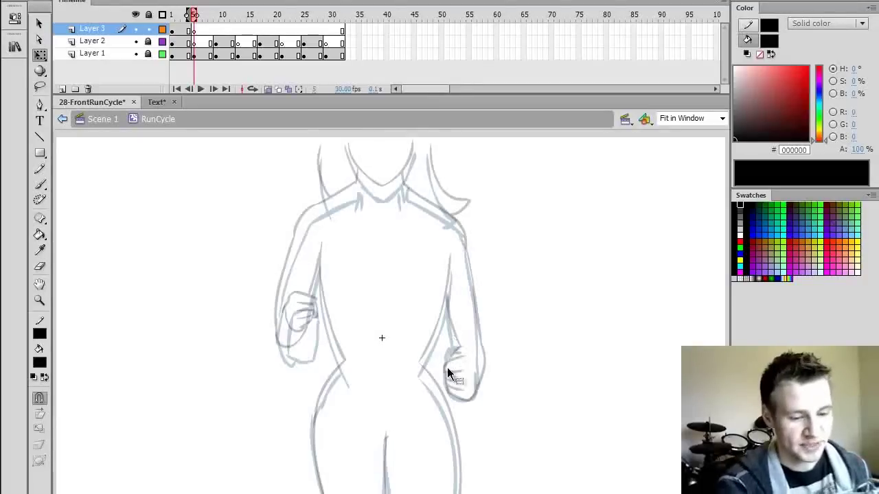
Flip between frames 4 and 5 to compare the inked pose with the next sketch.
key(comma)
key(period)
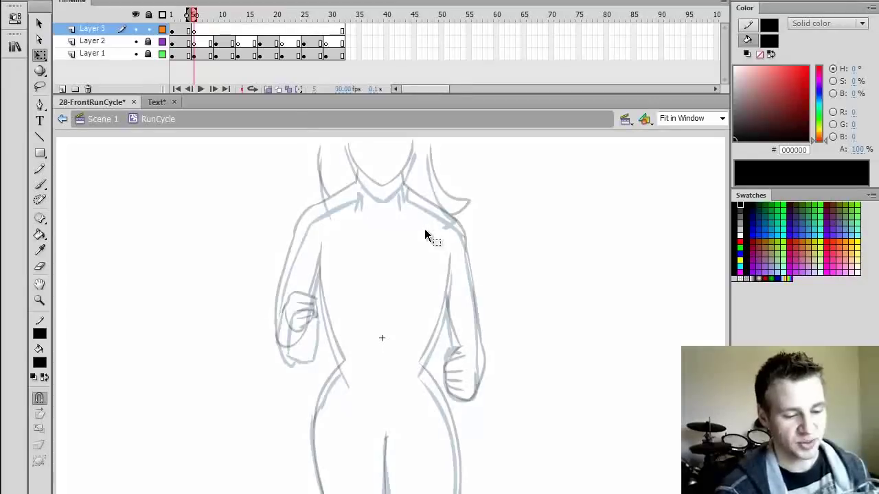
key(comma)
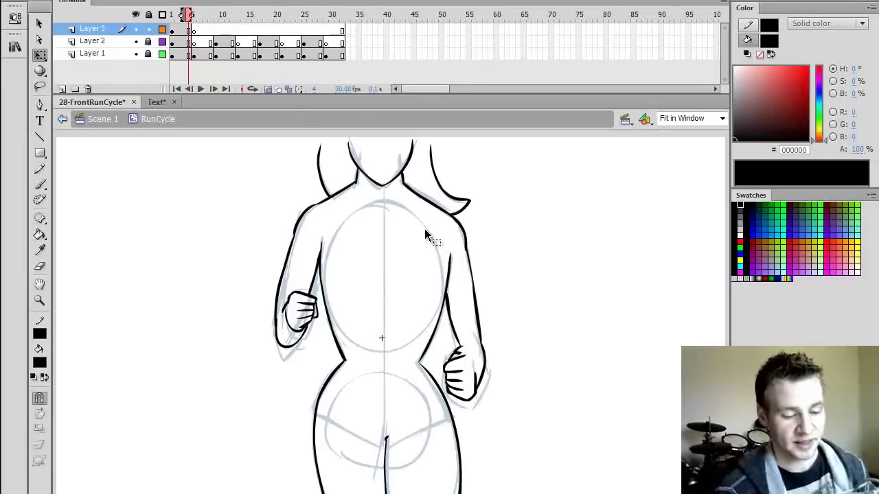
key(period)
key(comma)
key(period)
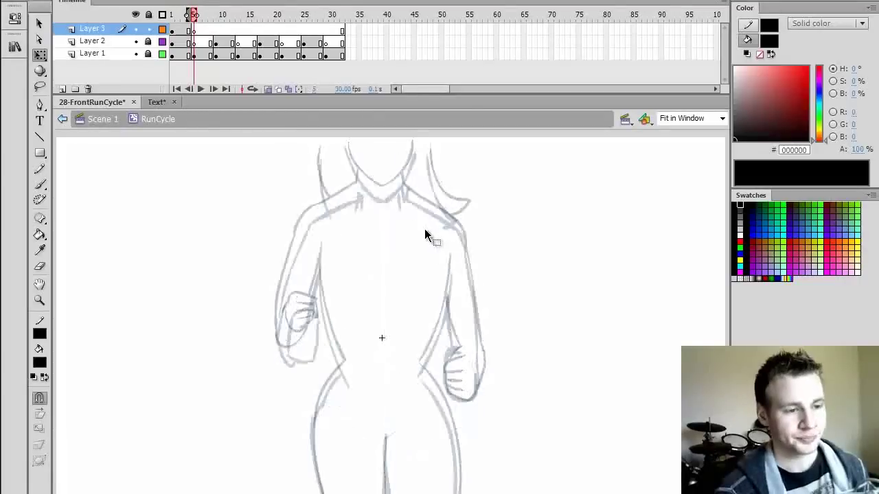
key(comma)
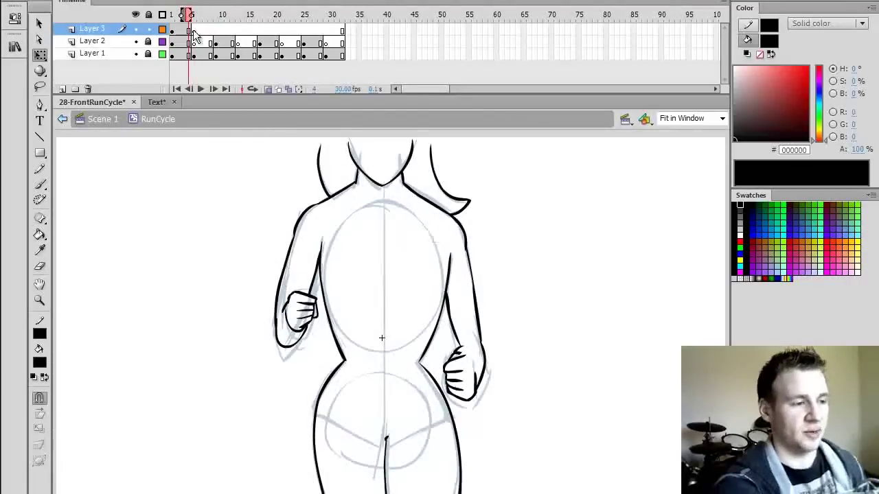
Copy the first inked drawing to frame 33 of Layer 3 and save the file.
click(192, 31)
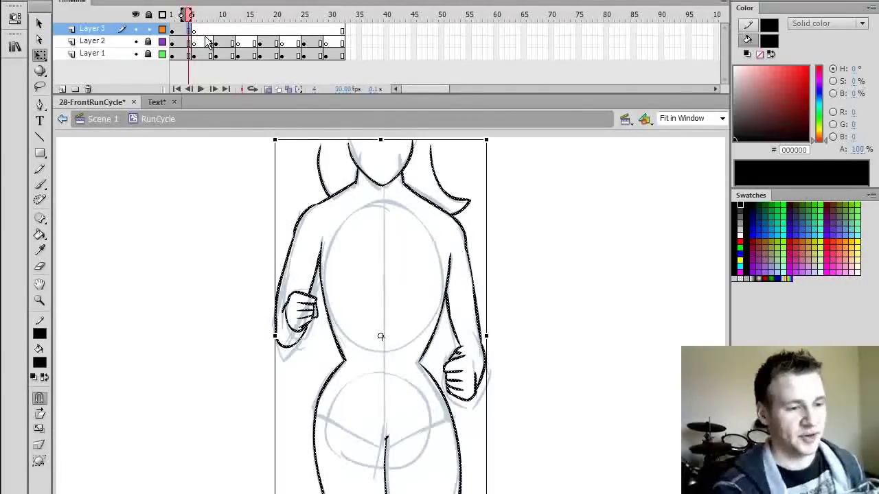
click(348, 31)
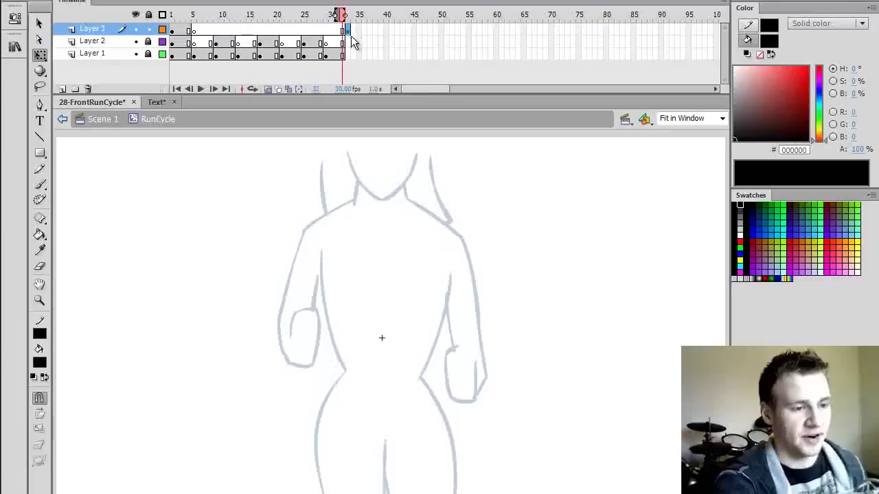
key(ctrl+alt+v)
click(348, 31)
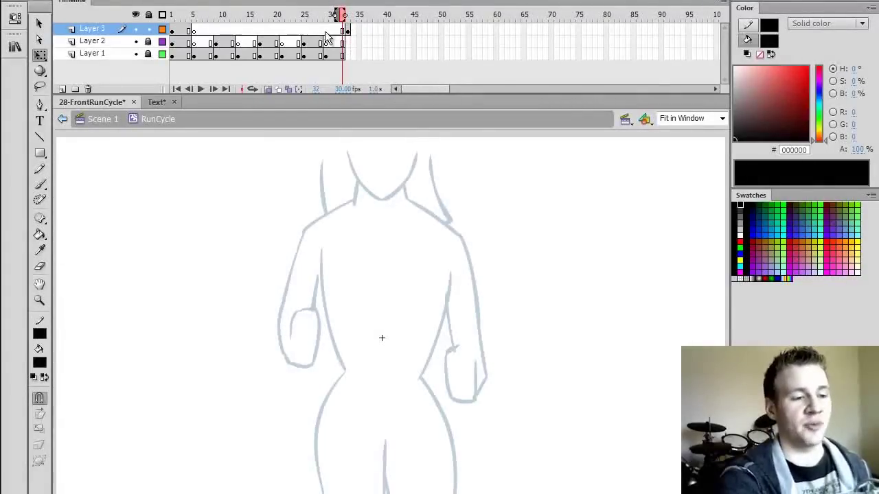
key(period)
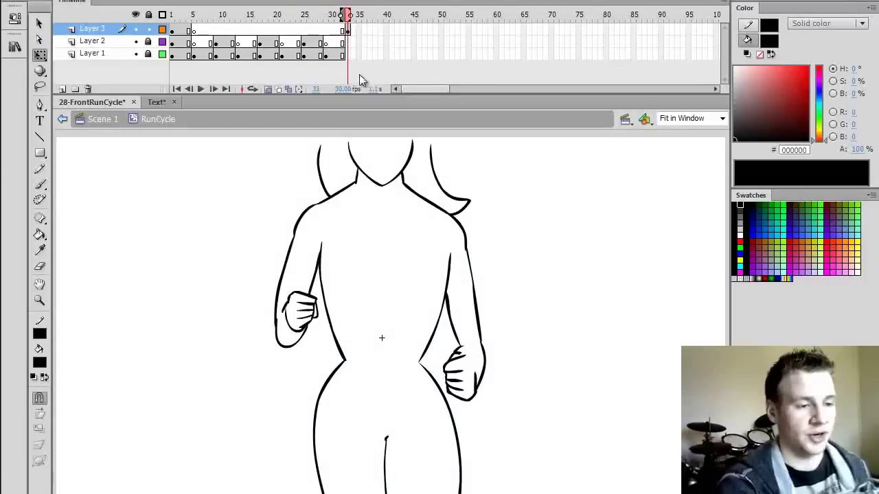
click(194, 31)
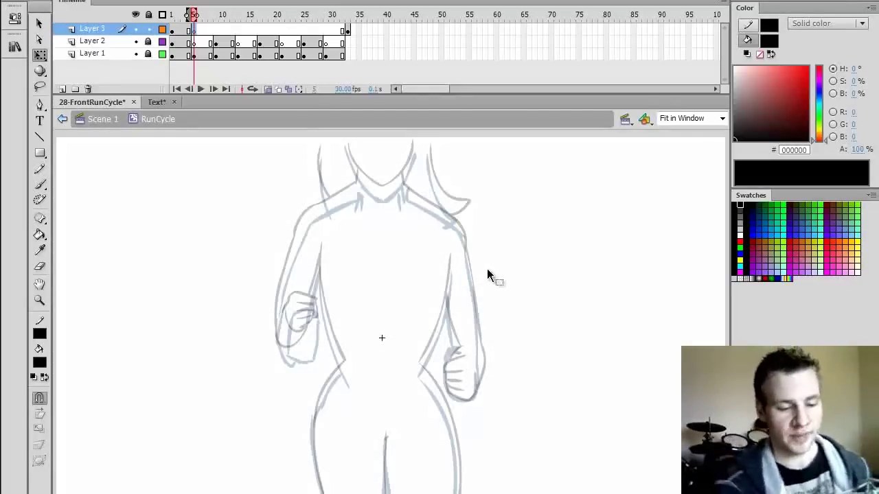
key(ctrl+s)
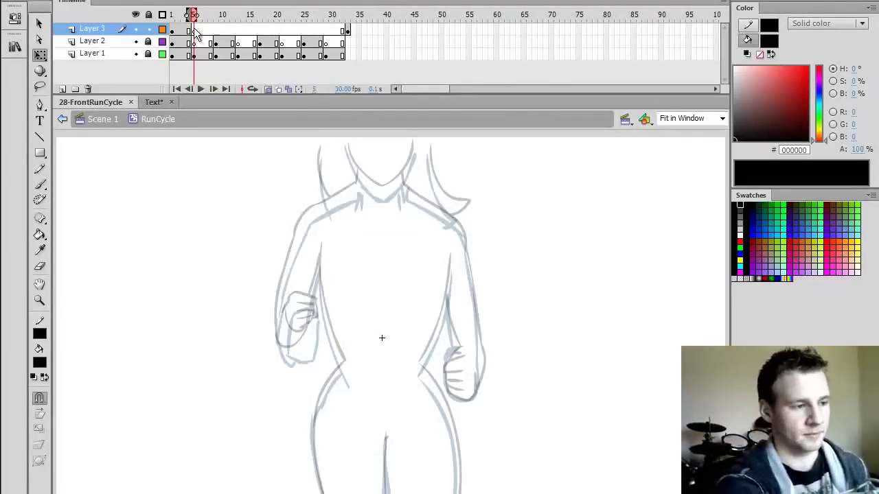
Ink the jaw, neck and both shoulders over the frame 5 sketch.
key(z)
drag(246, 380, 498, 137)
key(b)
drag(341, 150, 394, 232)
drag(394, 232, 445, 162)
mouse_move(361, 204)
mouse_down()
mouse_move(356, 230)
mouse_move(273, 299)
mouse_up()
mouse_move(428, 206)
mouse_down()
mouse_move(435, 236)
mouse_move(526, 306)
mouse_up()
Ink the fist, arm and torso edge on the left side of the frame 5 drawing.
scroll(526, 305, down, 3)
drag(252, 340, 295, 342)
drag(261, 348, 293, 349)
drag(261, 357, 293, 358)
drag(263, 369, 296, 366)
drag(247, 352, 289, 375)
mouse_move(235, 320)
mouse_down()
mouse_move(254, 387)
mouse_move(275, 199)
mouse_up()
key(ctrl+z)
drag(300, 244, 334, 403)
mouse_move(284, 316)
mouse_down()
mouse_move(299, 253)
mouse_move(274, 328)
mouse_up()
key(ctrl+z)
drag(264, 323, 275, 328)
Ink the fist, arm and torso edge on the right side of the frame 5 drawing.
scroll(557, 326, down, 2)
drag(520, 333, 493, 346)
drag(495, 351, 517, 351)
drag(495, 360, 521, 366)
mouse_move(498, 367)
mouse_down()
mouse_move(534, 388)
mouse_move(545, 316)
mouse_up()
drag(518, 318, 500, 331)
drag(723, 324, 723, 320)
drag(527, 196, 546, 349)
drag(503, 220, 453, 390)
drag(499, 274, 515, 349)
Ink the hips, outer thighs, lines between the legs and both hair strands on frame 5.
drag(723, 320, 723, 336)
mouse_move(334, 245)
mouse_down()
mouse_move(292, 334)
mouse_move(326, 487)
mouse_up()
drag(456, 247, 512, 489)
drag(403, 349, 414, 484)
drag(402, 439, 398, 490)
drag(724, 336, 723, 307)
drag(471, 146, 506, 261)
drag(297, 144, 316, 242)
drag(723, 307, 723, 313)
Insert a blank keyframe at frame 9 of Layer 3 and ink the jaw and neck there.
key(period)
key(period)
key(period)
key(period)
key(F7)
drag(340, 165, 400, 244)
drag(447, 165, 397, 246)
drag(723, 307, 723, 311)
drag(360, 188, 357, 216)
drag(427, 192, 432, 220)
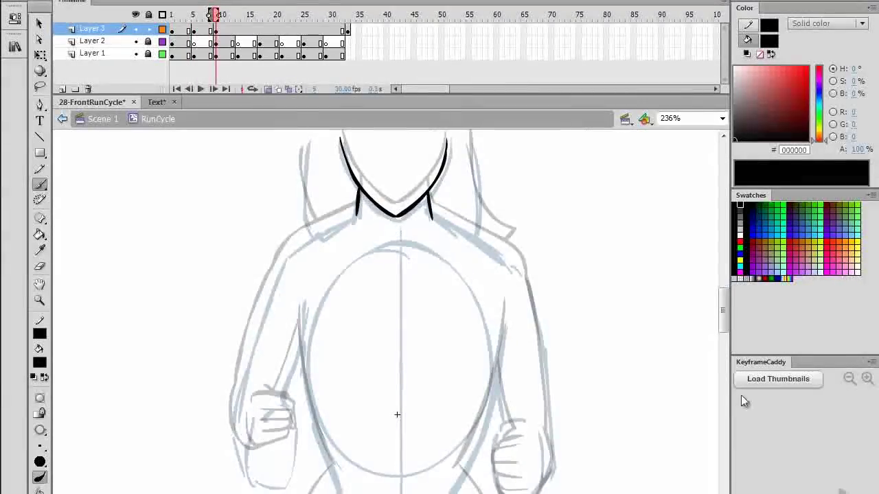
Ink the shoulder and outer arm on the left side of the frame 9 drawing.
drag(723, 311, 723, 314)
drag(356, 192, 287, 230)
drag(724, 313, 723, 318)
mouse_move(302, 190)
mouse_down()
mouse_move(264, 232)
mouse_move(233, 372)
mouse_up()
Insert a keyframe at frame 17 of Layer 3 and return to frame 9.
click(260, 30)
key(F6)
click(216, 29)
key(q)
Ink the torso edge, fist and inner arm on the left side of the frame 9 drawing.
key(b)
drag(300, 265, 342, 433)
drag(255, 372, 295, 377)
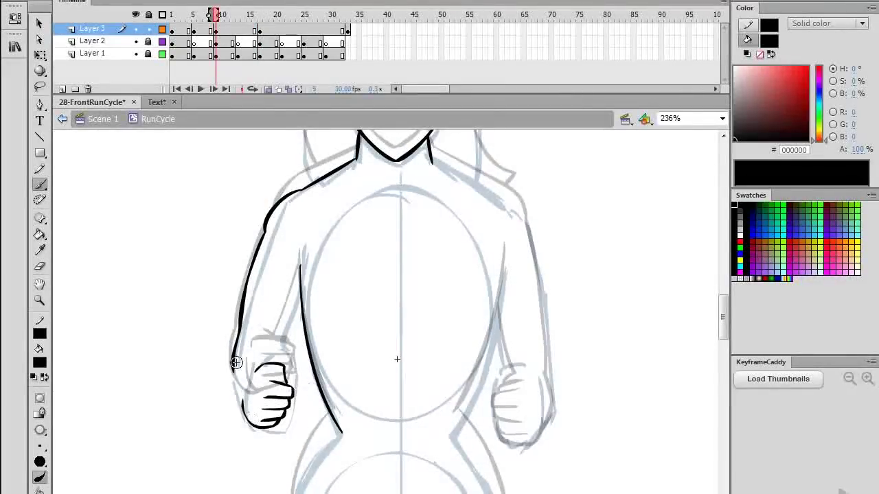
key(ctrl+z)
drag(301, 277, 274, 348)
Ink the shoulder, fist, arm and torso edge on the right side of the frame 9 drawing.
drag(723, 317, 723, 312)
mouse_move(432, 206)
mouse_down()
mouse_move(500, 247)
mouse_move(533, 298)
mouse_up()
drag(726, 293, 727, 307)
drag(506, 312, 532, 310)
drag(512, 314, 526, 359)
drag(497, 360, 545, 336)
drag(534, 187, 547, 355)
drag(504, 203, 451, 367)
drag(497, 261, 510, 303)
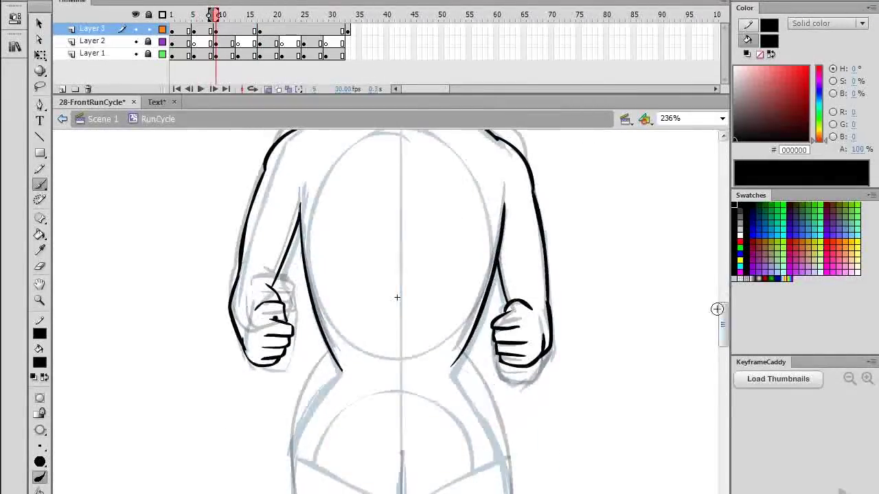
Ink the hips, thighs, line between the legs and hair on frame 9, comparing with the preceding frame.
drag(723, 332, 723, 346)
drag(453, 259, 504, 483)
drag(343, 266, 323, 475)
drag(402, 346, 394, 477)
key(comma)
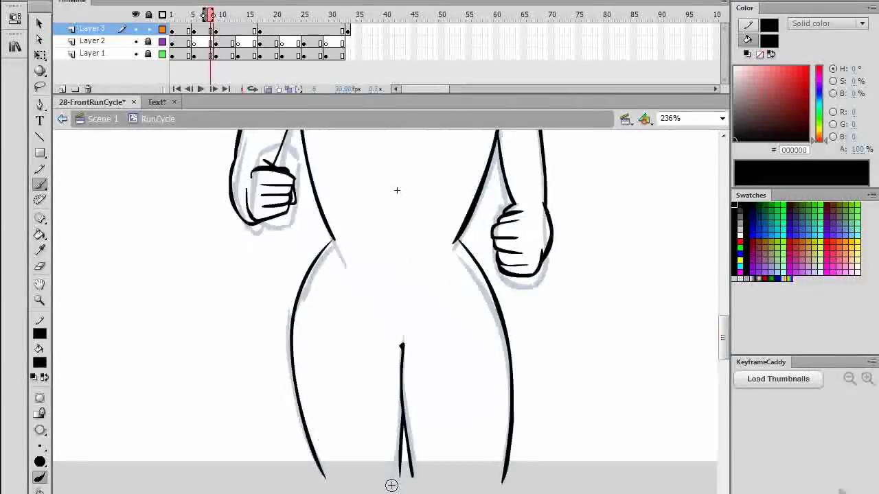
key(period)
drag(723, 337, 723, 305)
drag(471, 191, 486, 295)
drag(723, 305, 723, 311)
Ink the chin, neck, shoulder, arm, fist, torso edge and hair on the left side of the frame 13 drawing.
click(236, 30)
mouse_move(341, 133)
mouse_down()
mouse_move(376, 184)
mouse_move(447, 132)
mouse_up()
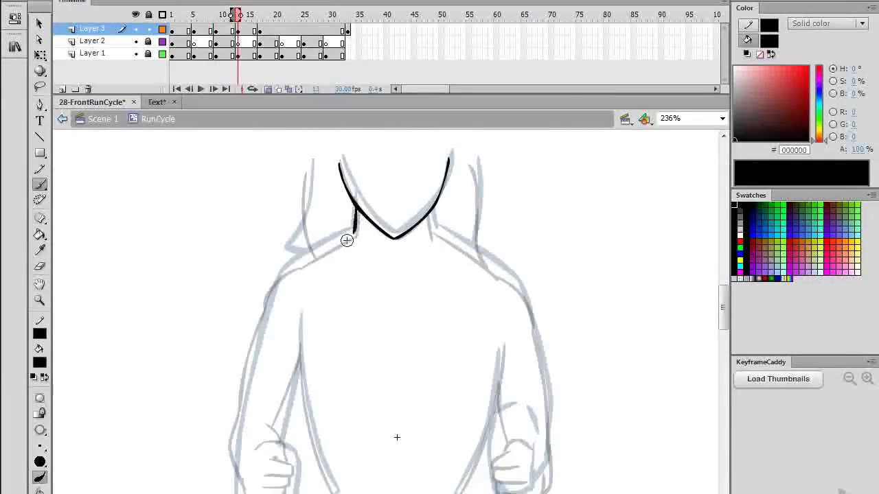
drag(354, 199, 244, 359)
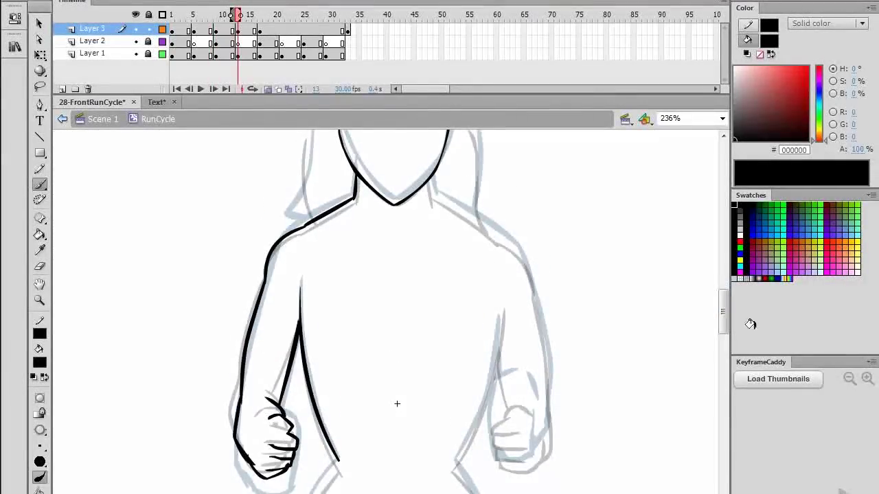
drag(726, 312, 726, 313)
drag(308, 133, 287, 212)
drag(287, 212, 307, 218)
Ink the shoulder, hair, torso edge, fist and arm on the right side of the frame 13 drawing.
mouse_move(431, 173)
mouse_down()
mouse_move(434, 189)
mouse_move(489, 226)
mouse_up()
drag(489, 226, 533, 300)
drag(473, 130, 472, 215)
drag(727, 304, 728, 312)
drag(501, 253, 456, 401)
mouse_move(504, 328)
mouse_down()
mouse_move(528, 323)
mouse_move(489, 339)
mouse_up()
drag(491, 349, 522, 343)
drag(495, 358, 527, 355)
drag(498, 369, 526, 366)
drag(496, 373, 540, 365)
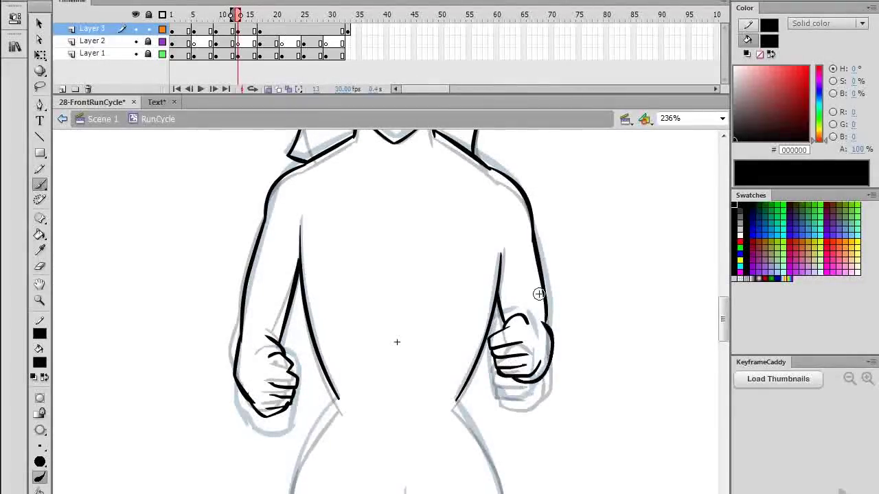
Ink the hips, thighs and line between the legs on frame 13.
drag(724, 327, 717, 350)
mouse_move(457, 210)
mouse_down()
mouse_move(485, 245)
mouse_move(499, 439)
mouse_up()
drag(338, 209, 311, 451)
mouse_move(401, 299)
mouse_down()
mouse_move(396, 438)
mouse_move(413, 445)
mouse_up()
drag(725, 362, 724, 314)
Flip the inked drawing on frame 17 of Layer 3 horizontally and check it against the rough pose.
click(260, 30)
click(155, 1)
mouse_move(182, 156)
click(362, 304)
key(q)
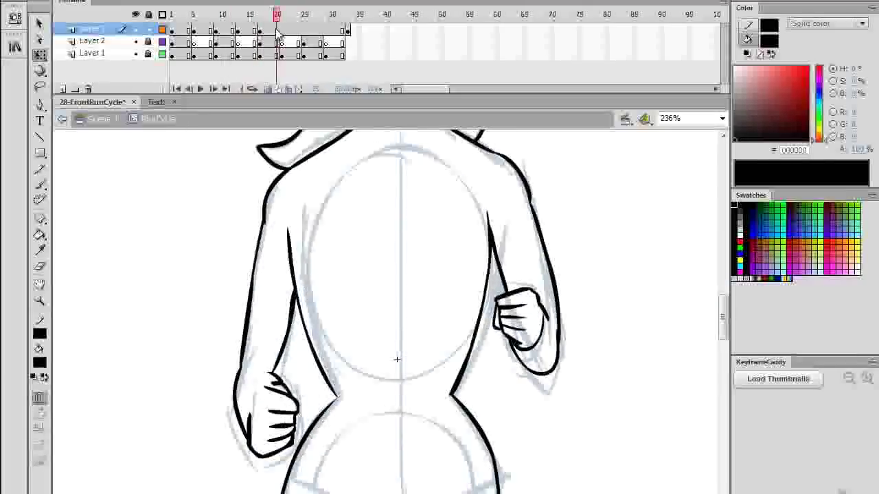
mouse_move(278, 32)
mouse_down()
mouse_move(172, 31)
mouse_move(270, 31)
mouse_up()
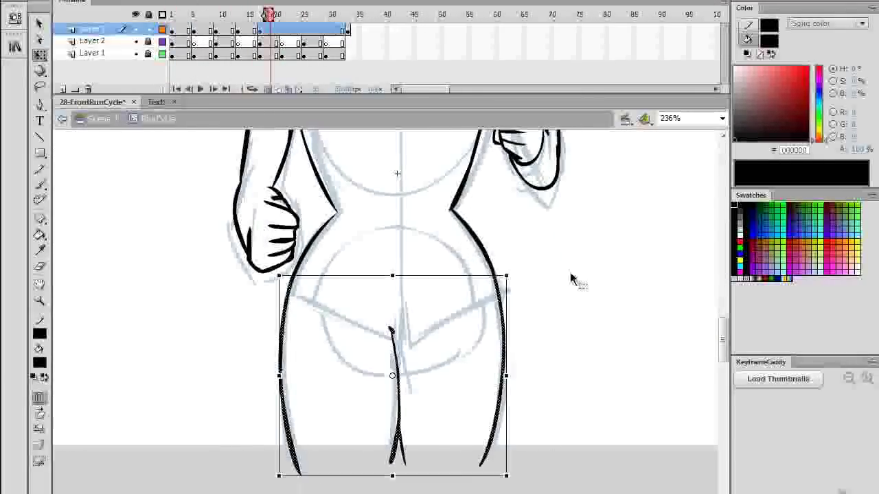
Insert a blank keyframe at frame 21 of Layer 3, play the cycle from frame 1 and return to frame 21.
click(281, 31)
key(F7)
scroll(391, 302, up, 7)
click(172, 31)
key(Return)
scroll(391, 302, down, 2)
click(281, 31)
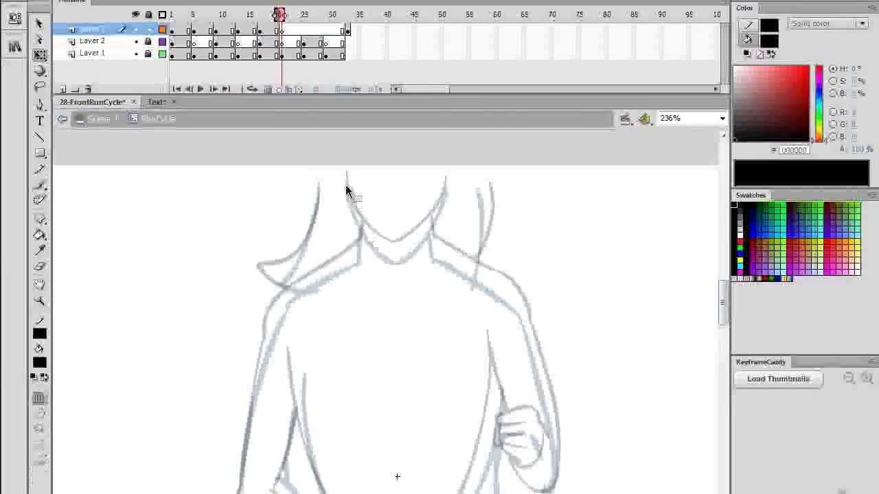
Ink the chin, neck, shoulders and hair on frame 21, plus the arm, fist and torso edge on the left side.
mouse_move(346, 187)
mouse_down()
mouse_move(433, 239)
mouse_move(281, 351)
mouse_move(434, 204)
mouse_move(494, 259)
mouse_up()
drag(479, 153, 472, 243)
drag(494, 259, 527, 304)
drag(723, 309, 723, 323)
drag(294, 221, 341, 383)
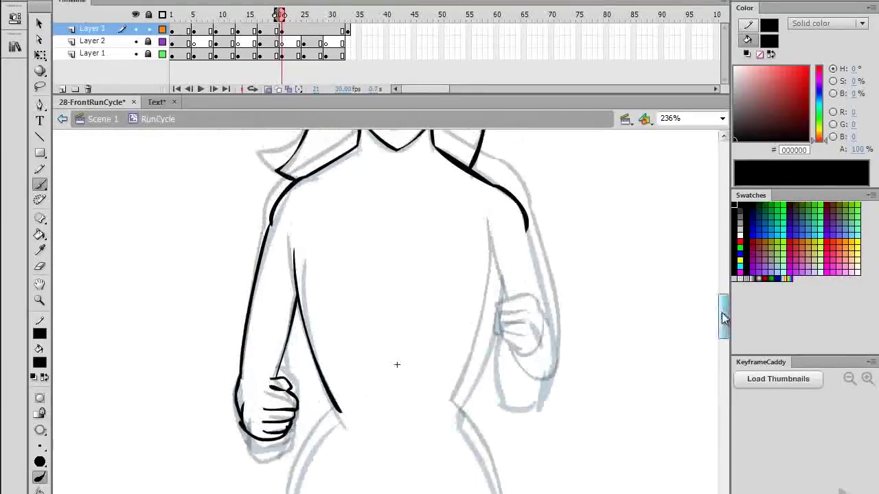
Ink the right-side arm and fist, the hips and the line between the legs on frame 21.
mouse_move(522, 355)
mouse_down()
mouse_move(529, 363)
mouse_move(555, 344)
mouse_move(528, 229)
mouse_up()
scroll(528, 234, down, 5)
drag(398, 347, 403, 438)
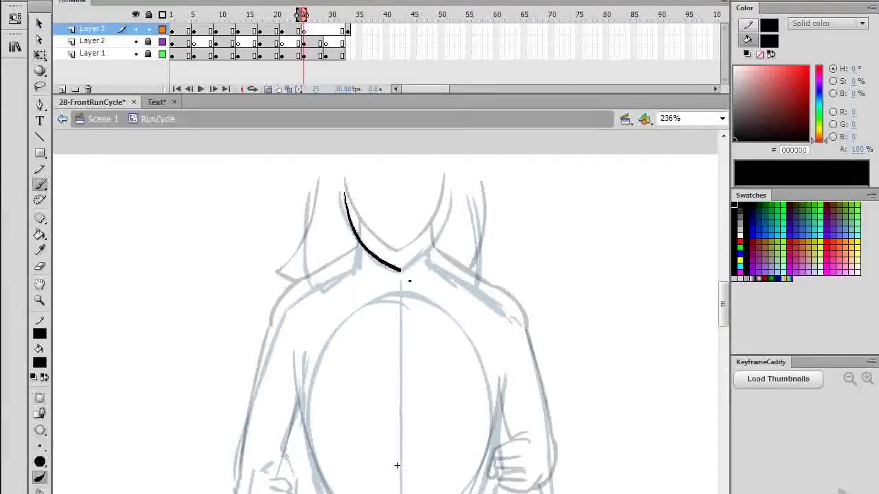
Ink the chin and neck on frame 25, plus the shoulder, arm, fist and torso edge on the left side.
drag(426, 257, 442, 214)
drag(356, 239, 355, 264)
scroll(350, 190, down, 2)
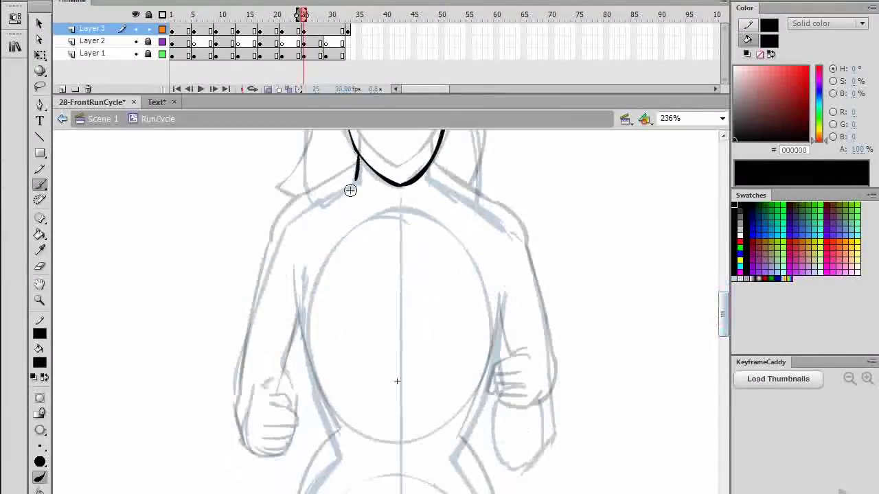
drag(356, 180, 274, 259)
scroll(273, 259, down, 1)
drag(271, 338, 256, 387)
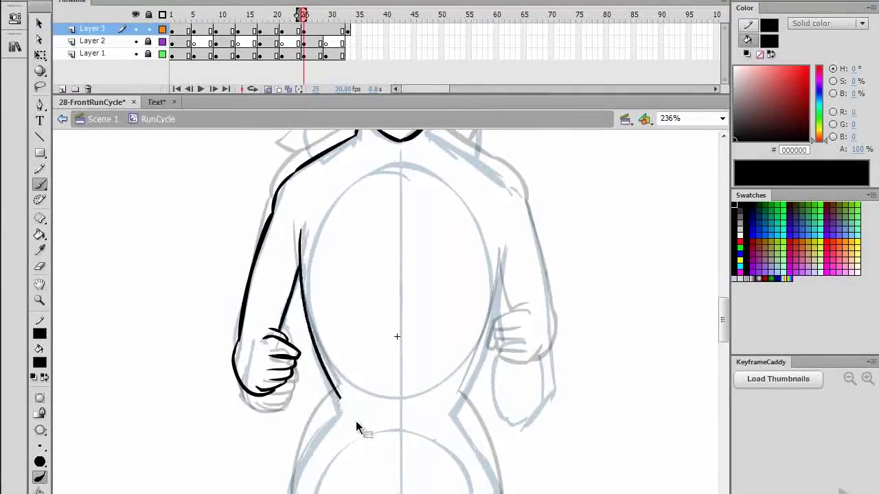
Ink the shoulder, fist, arm and torso edge on the right side of the frame 25 drawing.
scroll(357, 427, up, 1)
drag(432, 180, 527, 274)
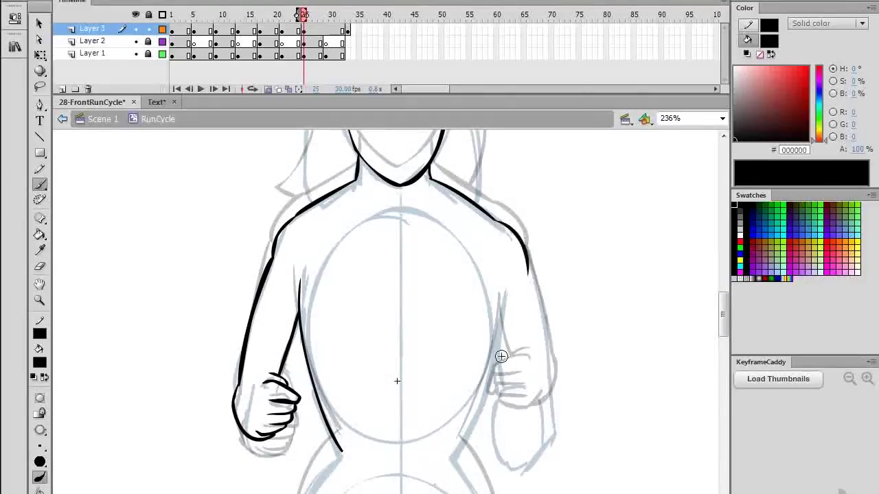
scroll(501, 356, down, 2)
drag(521, 319, 492, 338)
drag(492, 338, 518, 338)
drag(493, 349, 539, 359)
drag(496, 327, 525, 315)
mouse_move(528, 199)
mouse_down()
mouse_move(548, 311)
mouse_move(538, 358)
mouse_up()
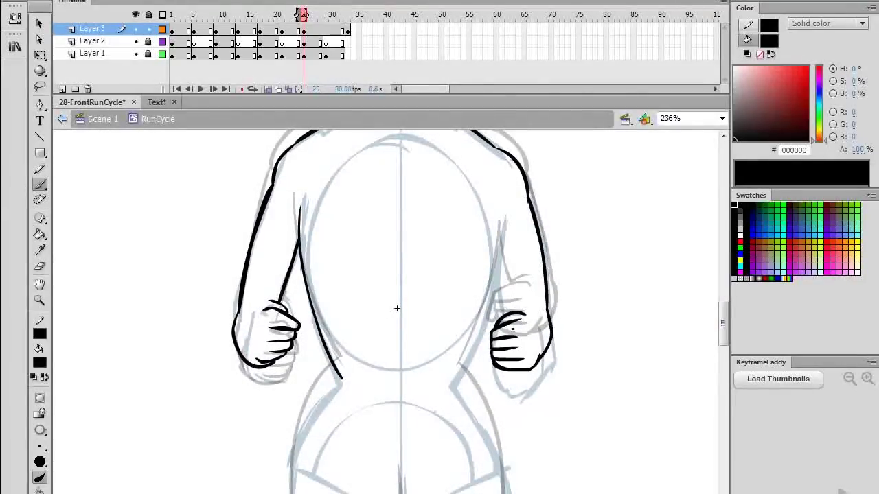
drag(500, 233, 509, 308)
drag(500, 317, 516, 307)
drag(502, 237, 458, 382)
Ink the hips, thighs, line between the legs and hair on frame 25, and save the file.
drag(722, 321, 719, 337)
drag(459, 241, 497, 471)
drag(405, 327, 411, 464)
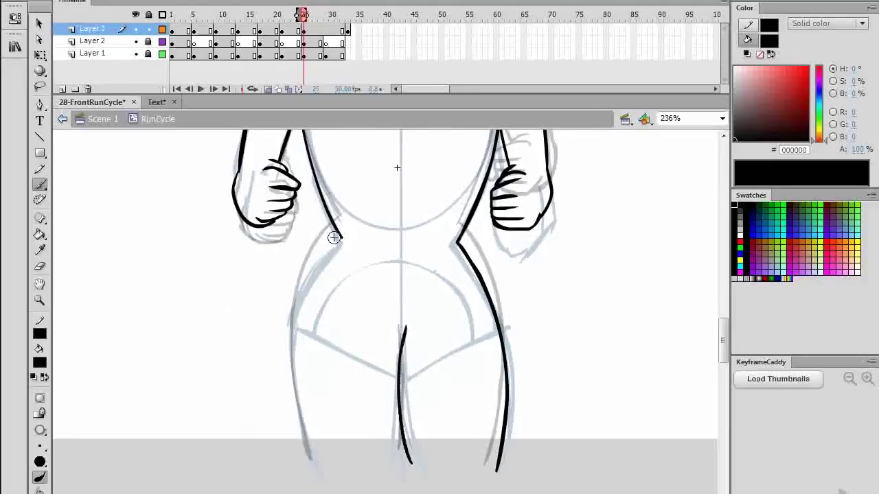
scroll(334, 237, up, 5)
key(e)
key(ctrl+s)
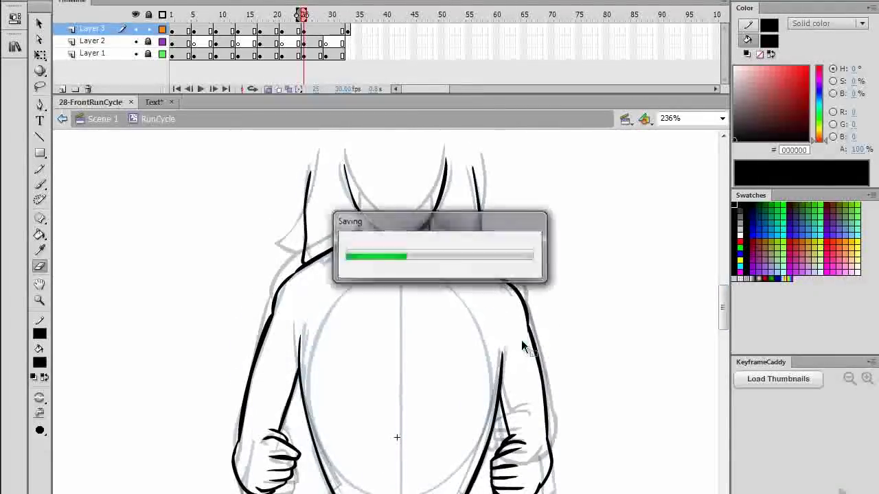
Advance to frame 32 and insert a blank keyframe there on Layer 3.
key(period)
key(period)
key(period)
key(period)
key(period)
key(period)
key(period)
key(F7)
Ink the chin and neck on frame 32, plus the shoulder, fist and outer arm on the left side.
key(b)
mouse_move(345, 146)
mouse_down()
mouse_move(351, 174)
mouse_move(396, 225)
mouse_up()
mouse_move(447, 146)
mouse_down()
mouse_move(418, 207)
mouse_move(396, 224)
mouse_up()
drag(723, 308, 723, 311)
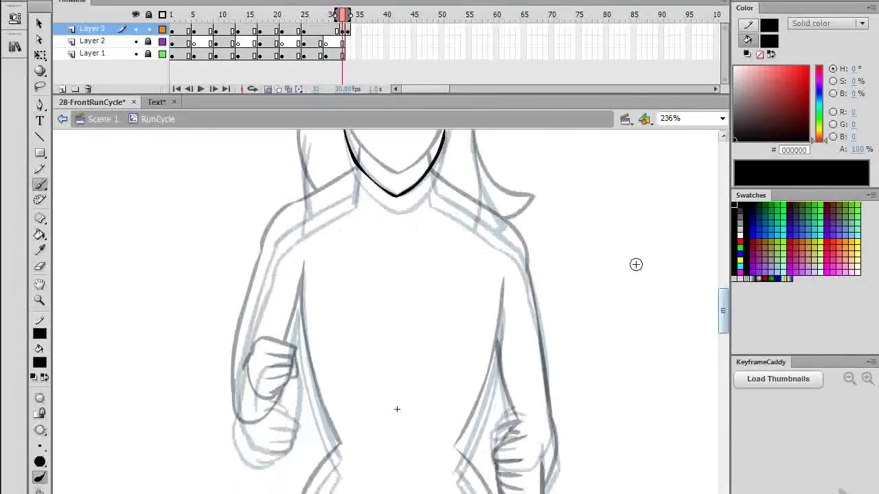
drag(432, 171, 434, 205)
drag(355, 164, 266, 279)
drag(291, 410, 270, 418)
drag(286, 420, 267, 429)
drag(250, 418, 265, 432)
mouse_move(266, 285)
mouse_down()
mouse_move(243, 383)
mouse_move(279, 430)
mouse_up()
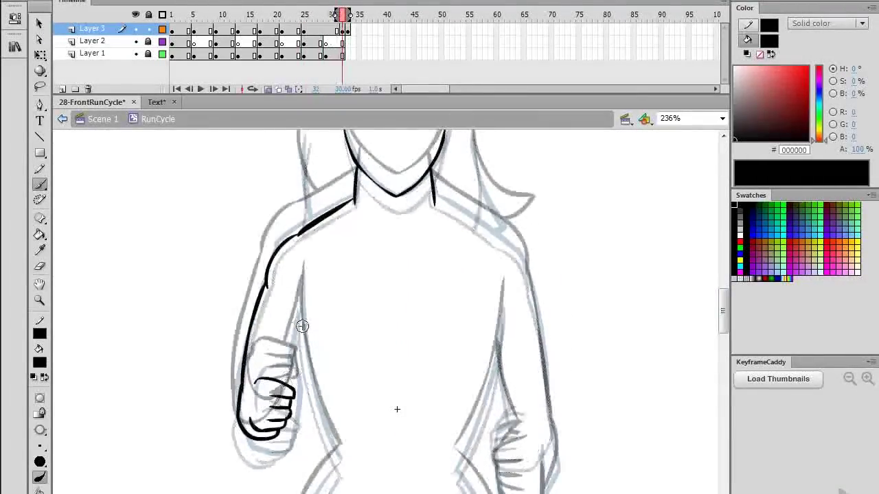
Ink the left-side inner arm and torso edge and both strands of hair on frame 32.
drag(299, 313, 282, 382)
drag(299, 292, 341, 456)
drag(303, 138, 314, 220)
drag(473, 134, 506, 225)
Ink the shoulder, fist, torso edge and arm on the right side of the frame 32 drawing.
mouse_move(435, 195)
mouse_down()
mouse_move(528, 264)
mouse_move(528, 296)
mouse_up()
scroll(537, 240, down, 3)
drag(490, 345, 519, 332)
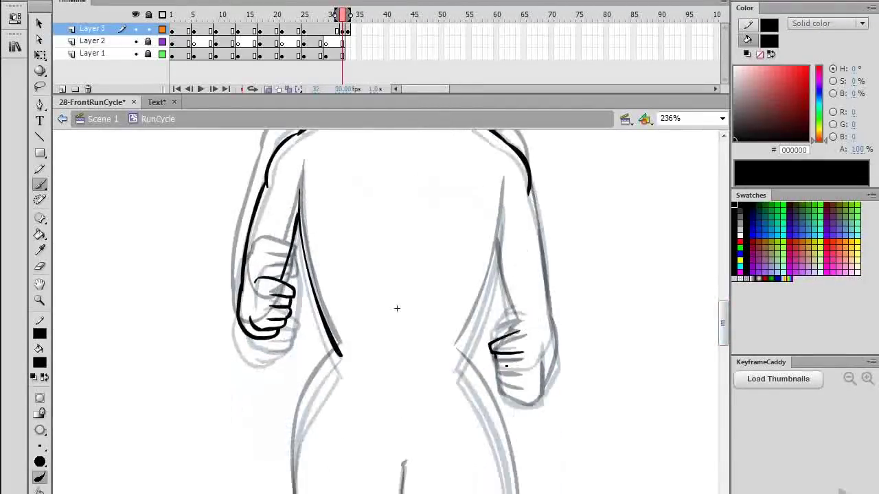
drag(502, 389, 543, 379)
drag(497, 338, 519, 322)
drag(503, 202, 461, 358)
drag(499, 252, 515, 323)
mouse_move(529, 192)
mouse_down()
mouse_move(553, 317)
mouse_move(543, 381)
mouse_up()
Ink the hips, thighs and lines between the legs on frame 32, redoing the left thigh stroke.
scroll(542, 379, down, 3)
drag(340, 266, 313, 492)
key(ctrl+z)
drag(459, 272, 507, 490)
scroll(506, 474, down, 1)
mouse_move(404, 333)
mouse_down()
mouse_move(399, 388)
mouse_move(416, 468)
mouse_up()
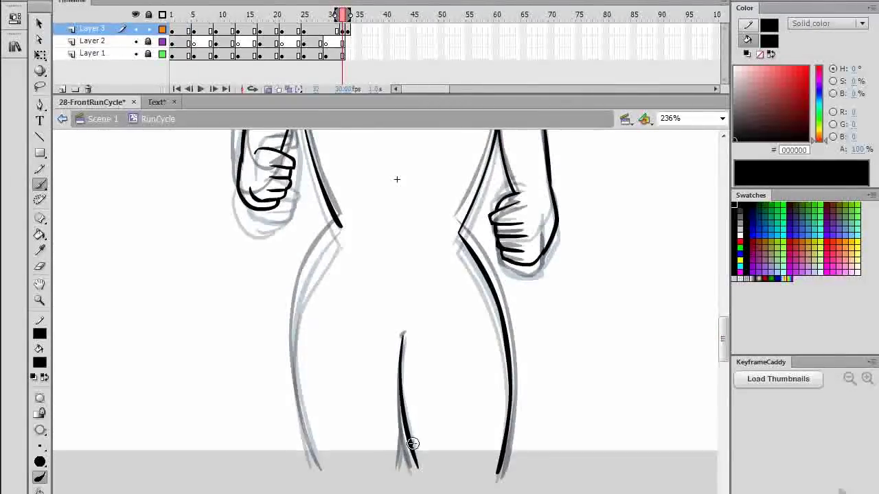
drag(341, 226, 318, 474)
drag(404, 406, 399, 469)
Move the Layer 3 keyframe from frame 32 to frame 29 and fit the stage in the window.
scroll(398, 412, up, 4)
drag(342, 29, 326, 29)
drag(726, 316, 728, 301)
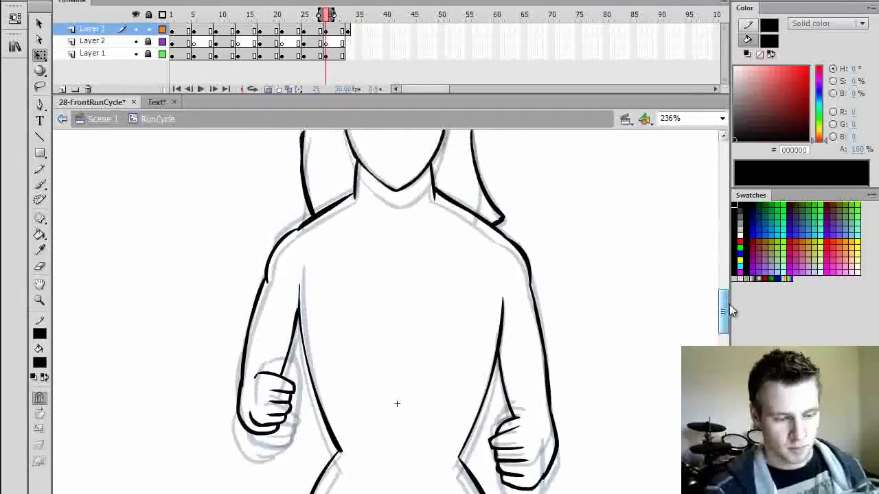
click(721, 118)
click(679, 126)
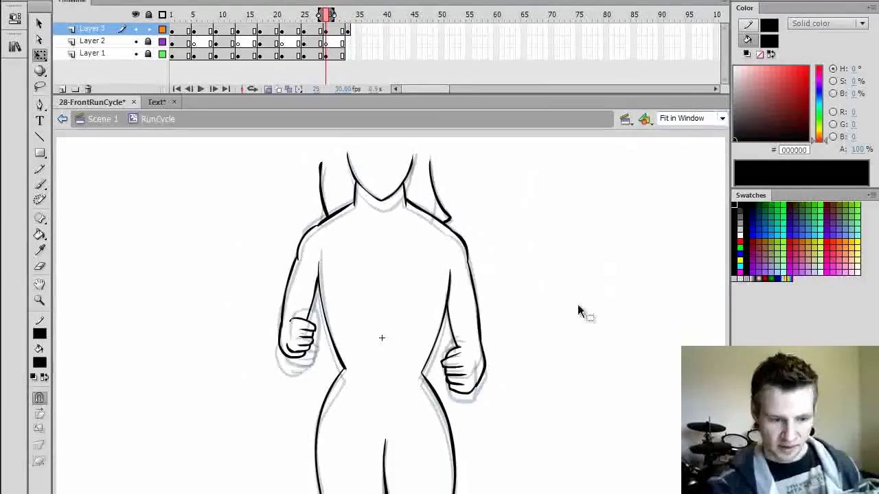
Compare frame 33 with frame 1, remove frame 33 from Layer 3, hold the last pose through frame 32 and save.
click(345, 30)
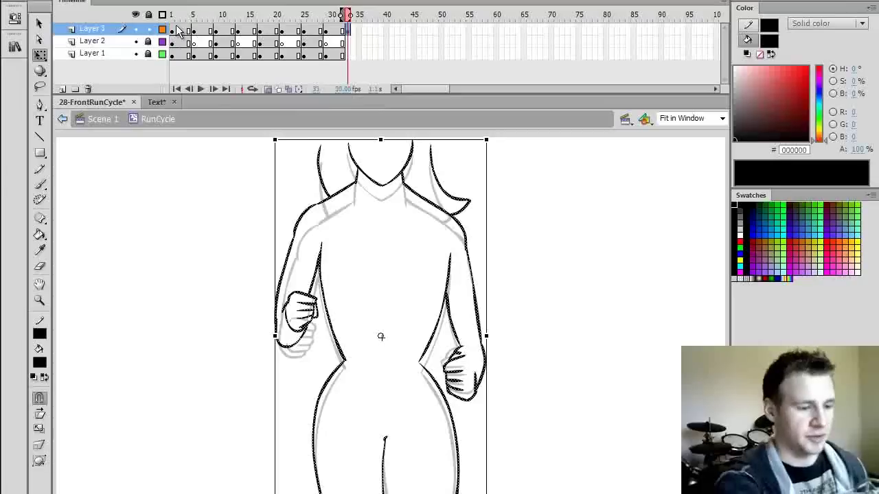
click(184, 31)
click(349, 31)
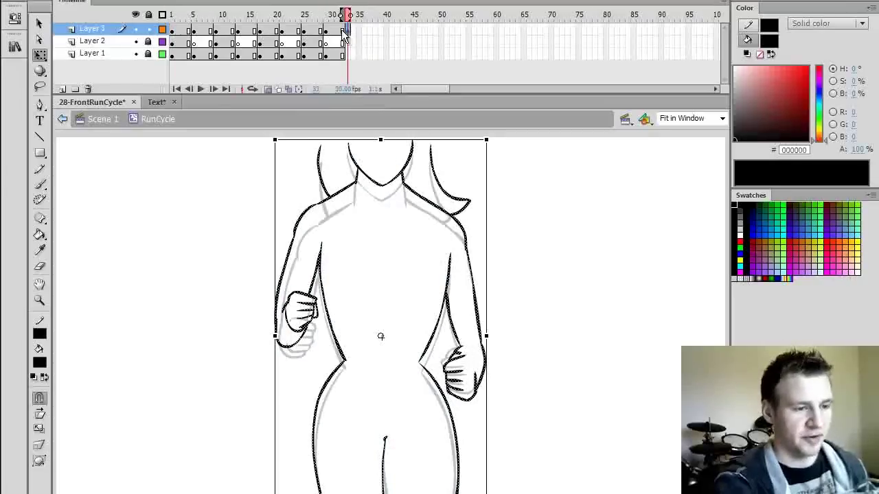
click(343, 32)
drag(347, 32, 331, 32)
key(shift+F5)
click(343, 32)
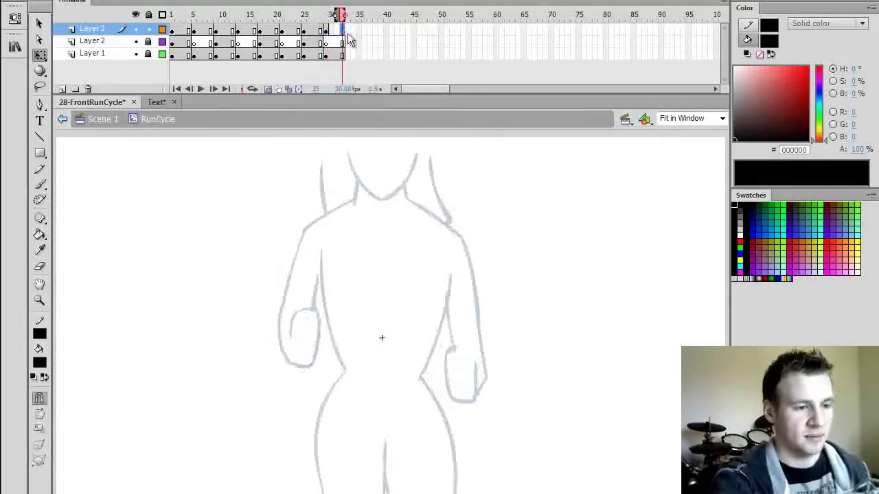
key(comma)
key(ctrl+s)
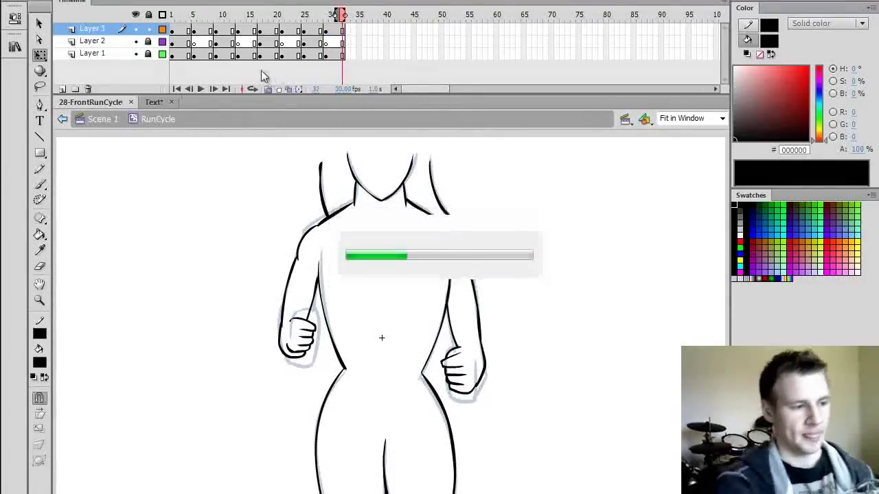
Hide and reshow Layer 3 at frame 3 to compare the inks with the roughs, and save the file.
click(178, 16)
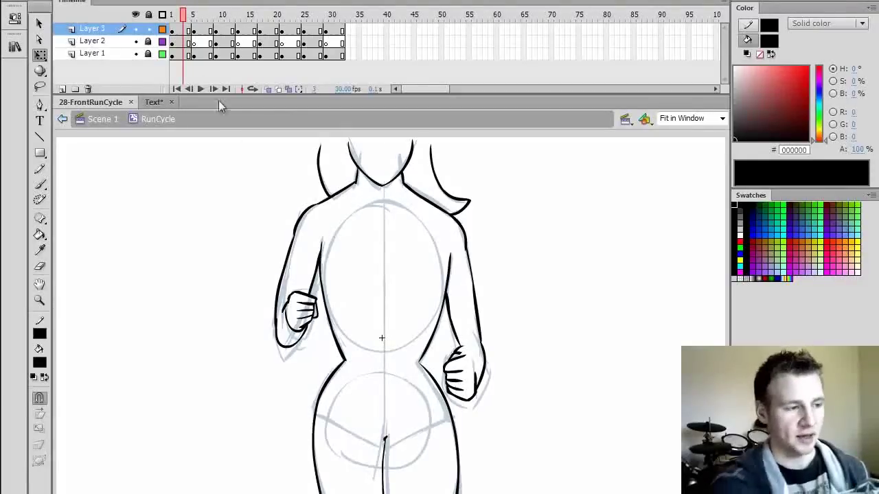
click(135, 29)
click(136, 28)
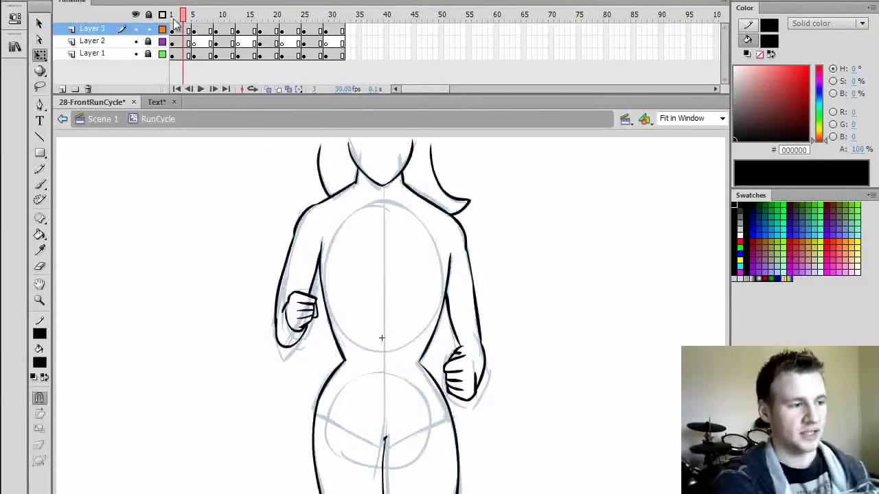
key(ctrl+s)
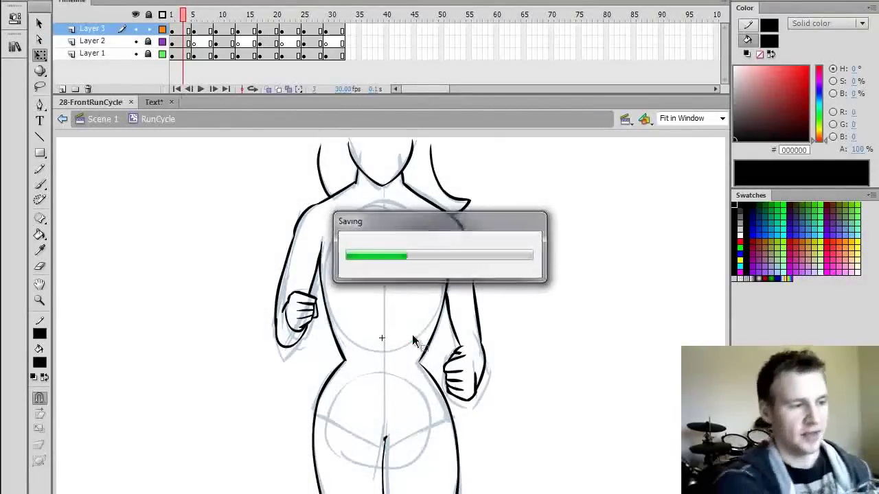
Review the inked poses through the cycle, comparing frame 1 with frame 17 and with the final frame 32.
key(period)
key(period)
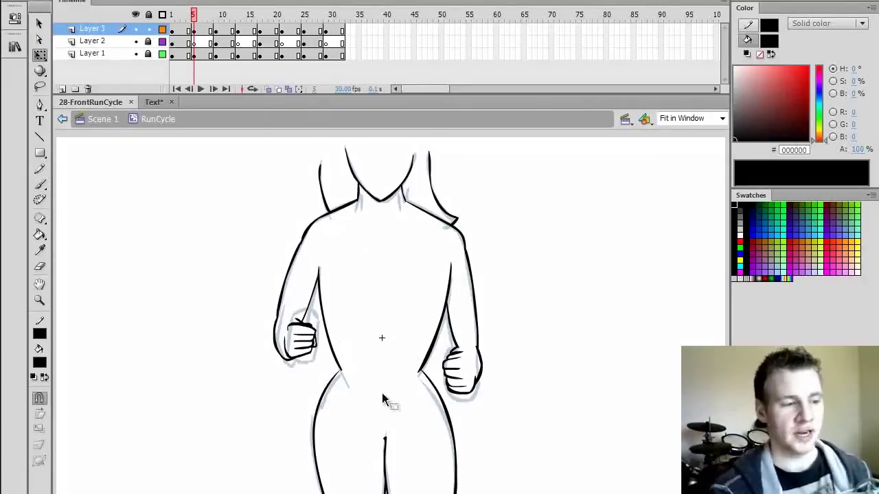
drag(208, 23, 264, 21)
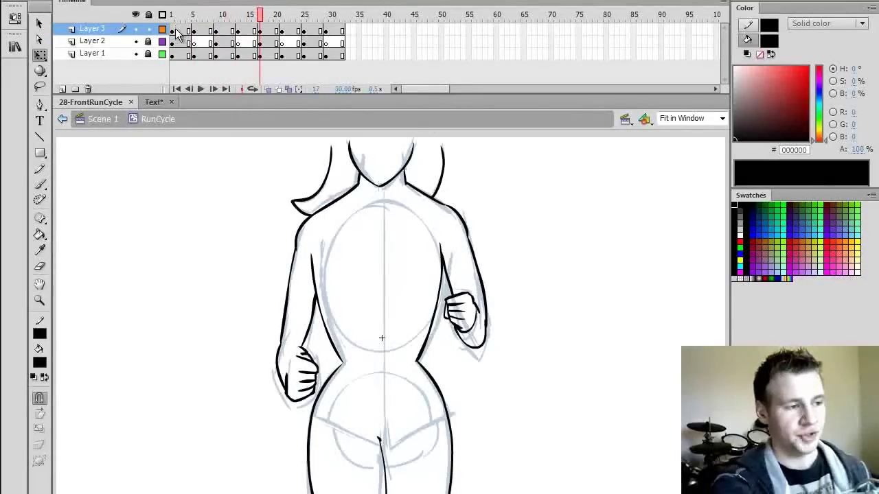
click(180, 31)
click(260, 31)
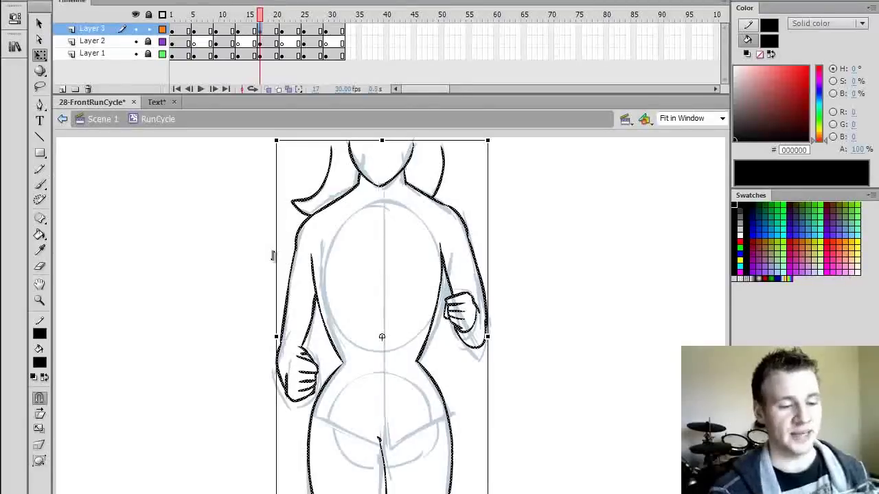
click(283, 15)
click(308, 16)
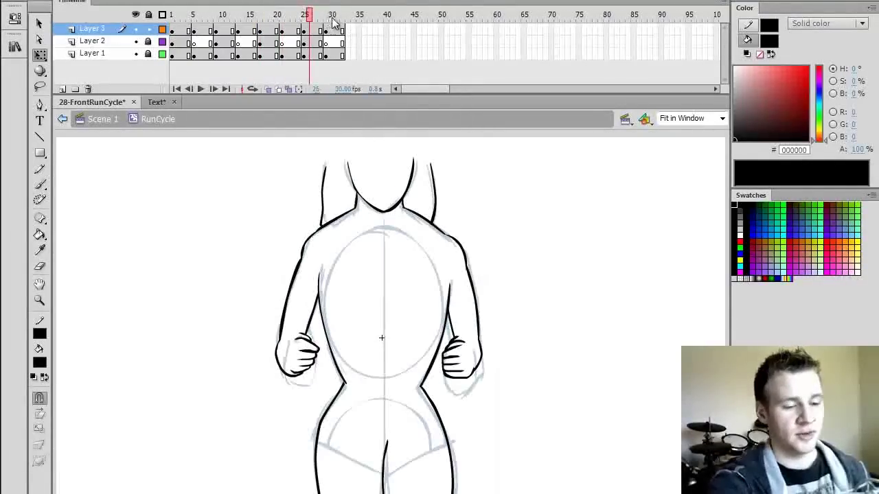
click(327, 28)
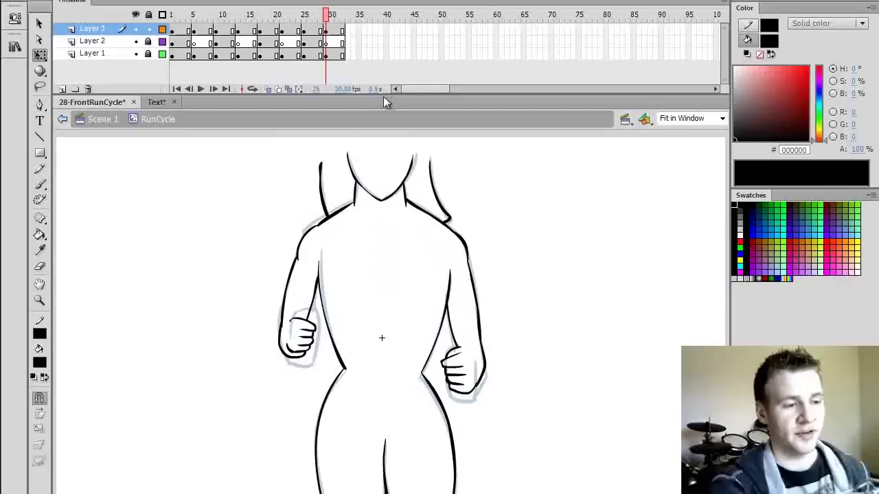
click(178, 18)
click(345, 18)
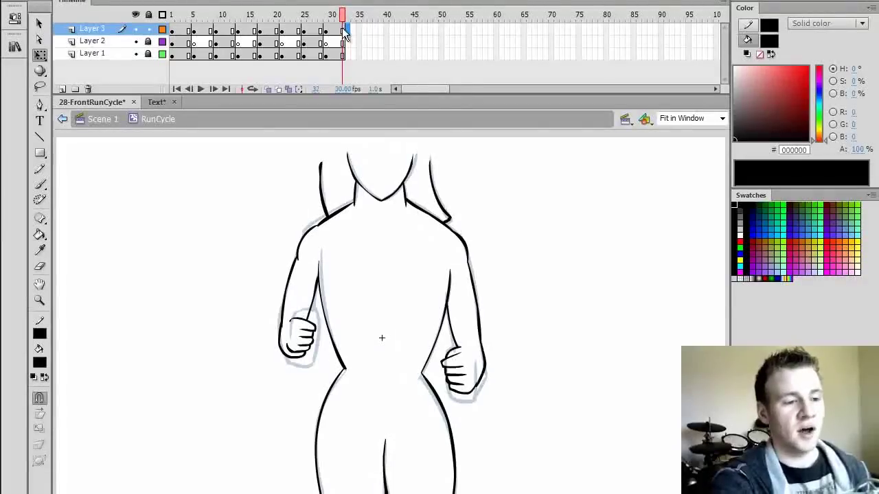
click(345, 30)
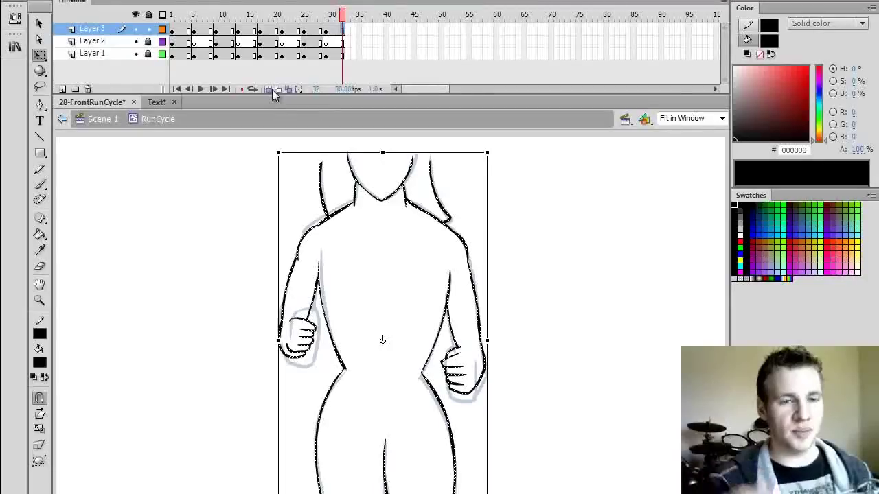
click(520, 232)
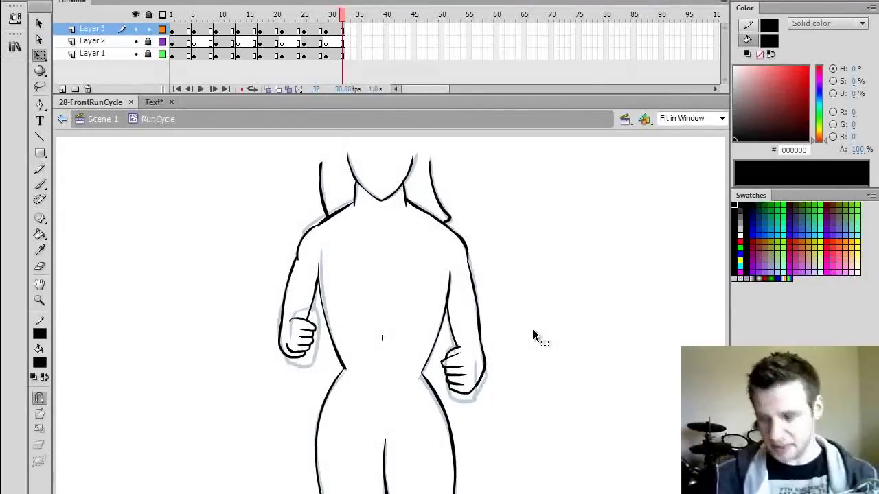
Preview the run cycle, and narrow the top of the face outline in the Layer 3 pose at frame 14.
key(ctrl+Return)
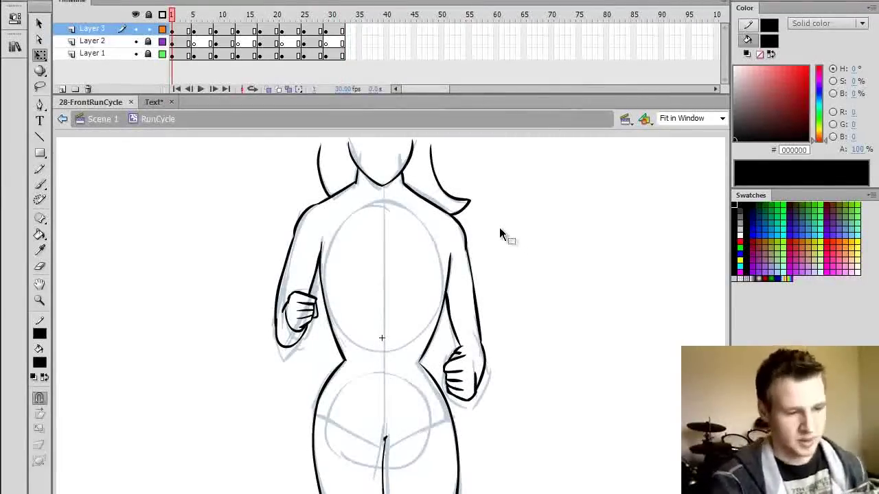
click(202, 19)
drag(202, 20, 243, 19)
drag(420, 149, 337, 188)
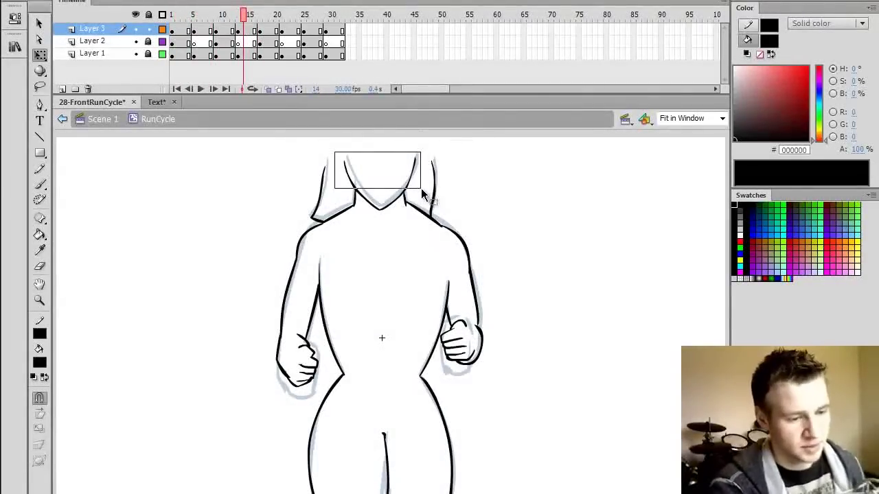
drag(421, 189, 421, 189)
drag(418, 157, 412, 158)
click(495, 162)
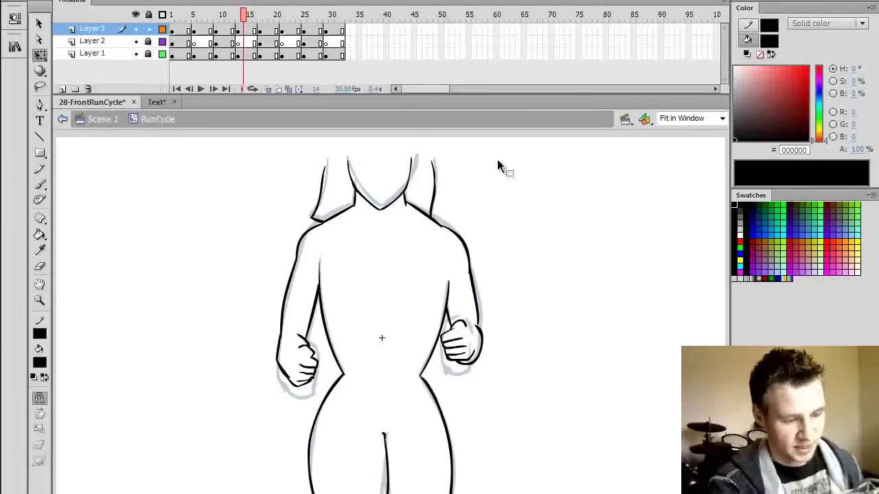
Compare frame 14 with its neighbouring frames, and narrow the top of the face outline in the Layer 3 pose at frame 27.
key(comma)
key(comma)
key(period)
click(252, 19)
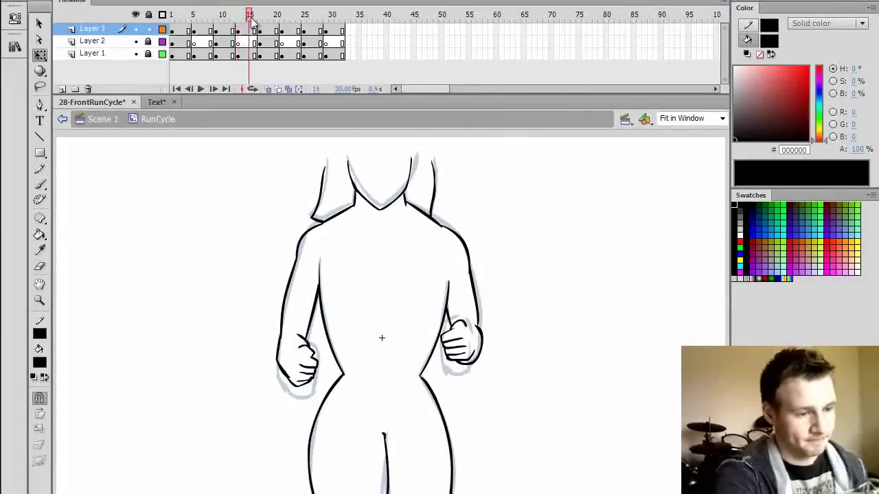
drag(251, 19, 316, 34)
drag(415, 190, 417, 192)
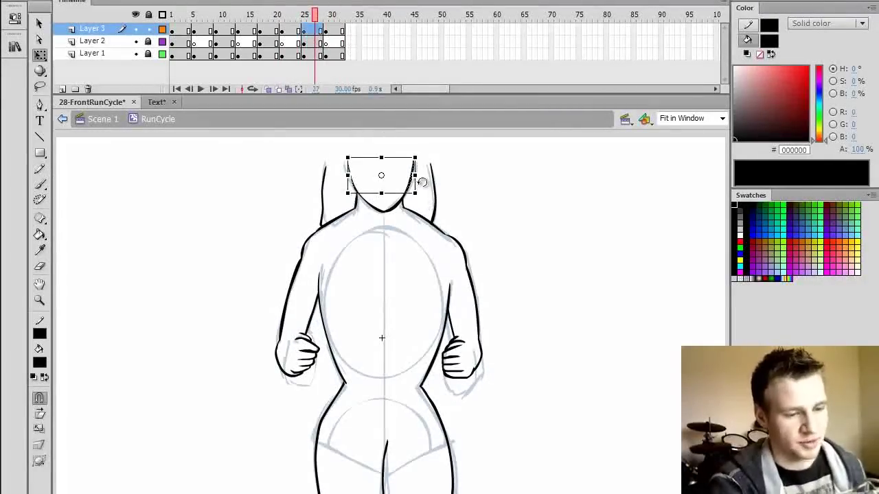
drag(416, 158, 413, 158)
click(425, 152)
Try to scale down the upper-body inks of the Layer 3 pose at frame 26.
click(306, 19)
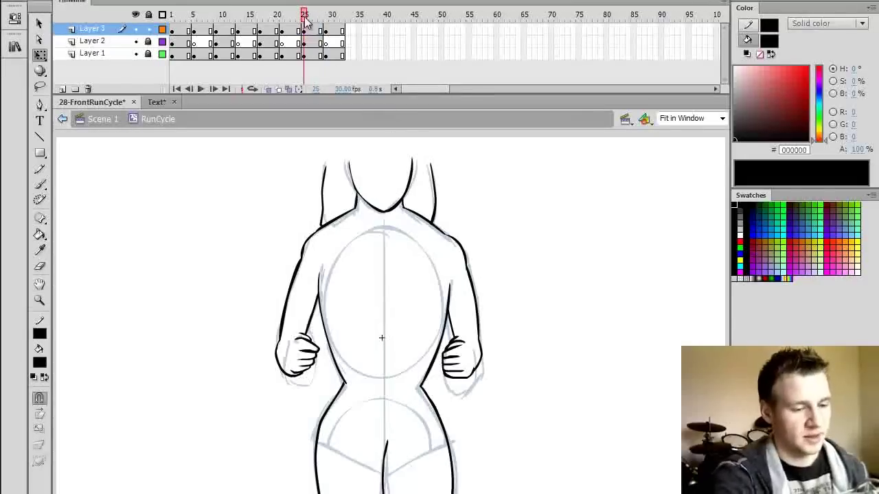
click(309, 30)
click(342, 148)
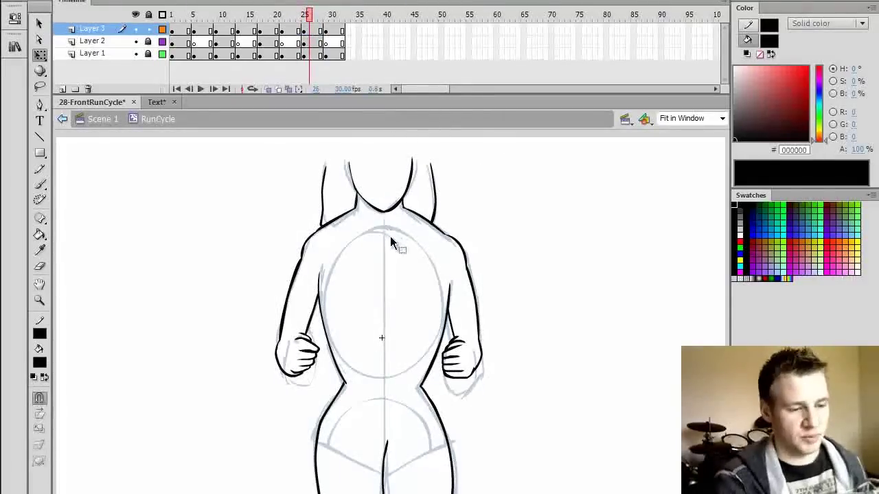
mouse_move(501, 404)
mouse_down()
mouse_move(526, 447)
mouse_move(522, 463)
mouse_up()
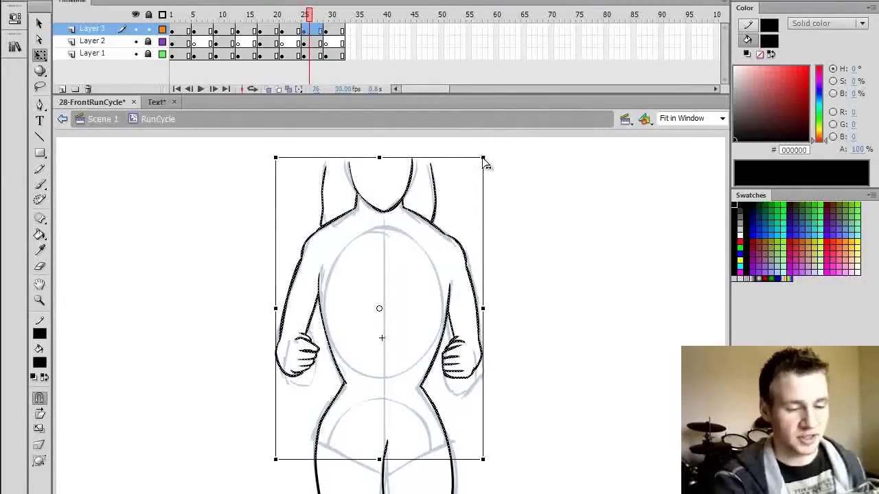
drag(485, 161, 456, 158)
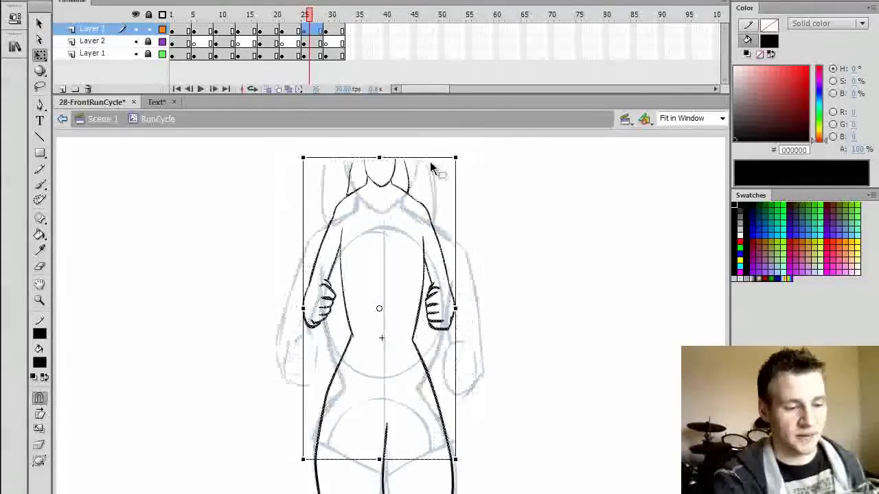
key(ctrl+z)
click(521, 320)
Save the file, return to frame 2 and preview the run cycle as a test movie.
key(ctrl+s)
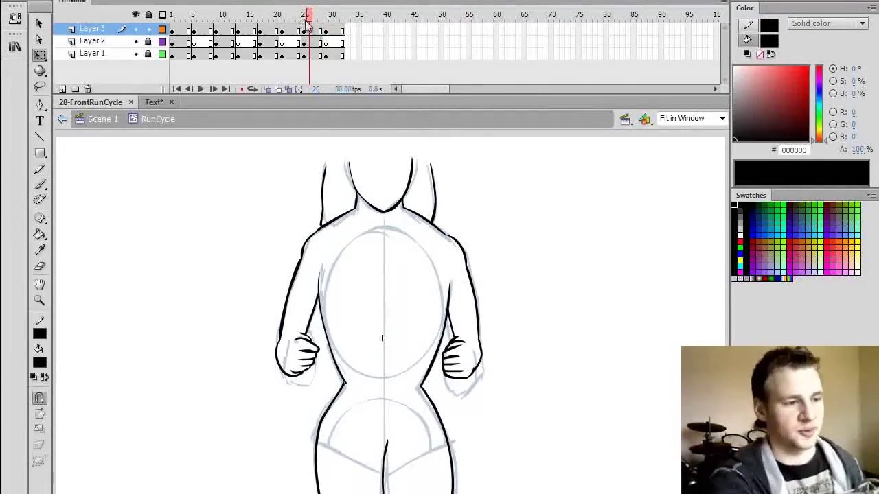
drag(307, 24, 177, 21)
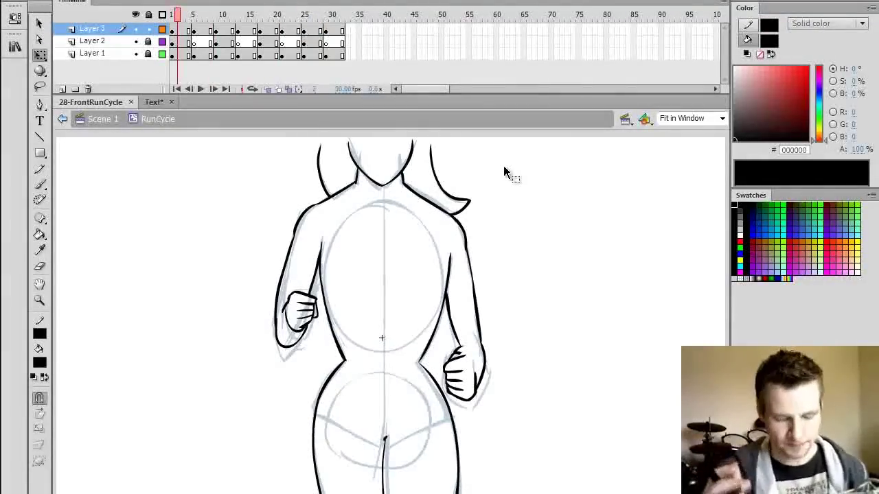
key(ctrl+Return)
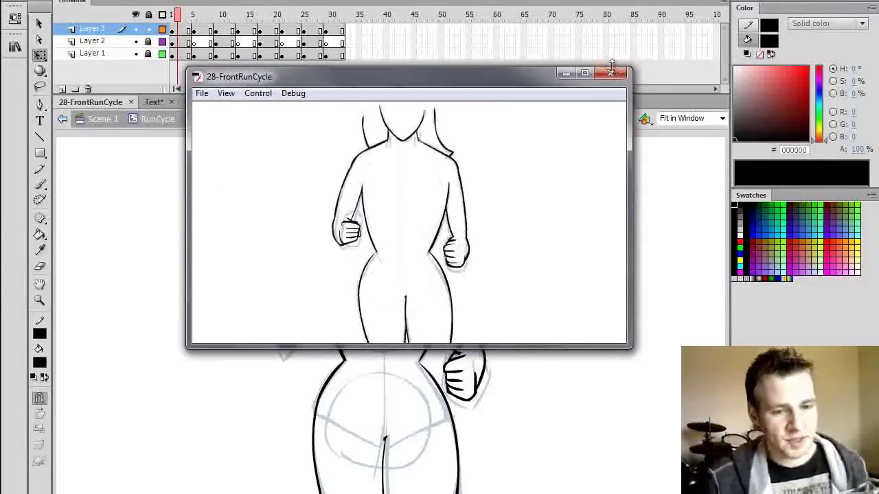
click(613, 76)
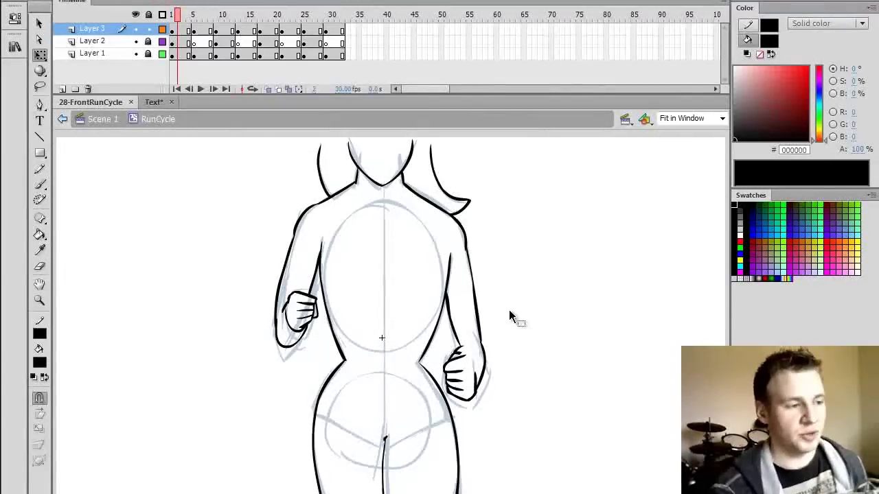
Hide the rough sketches on Layer 1 and Layer 2, go to frame 4 and save the file.
click(135, 54)
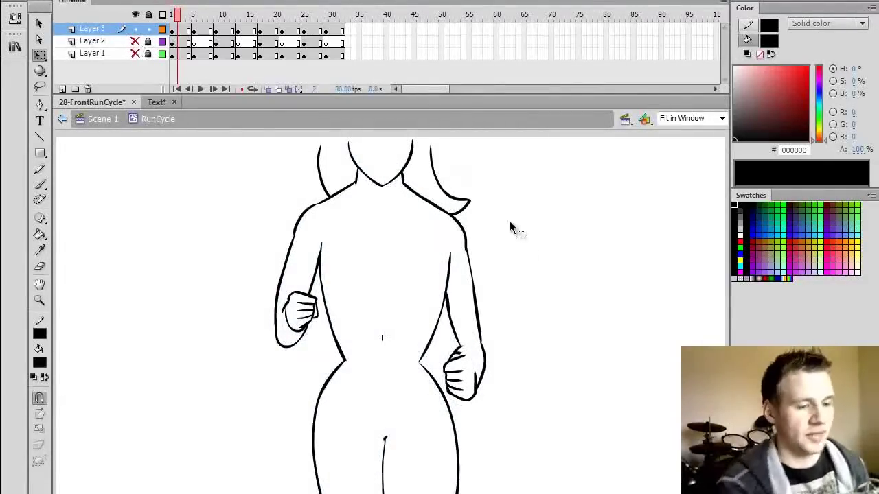
click(191, 28)
key(ctrl+s)
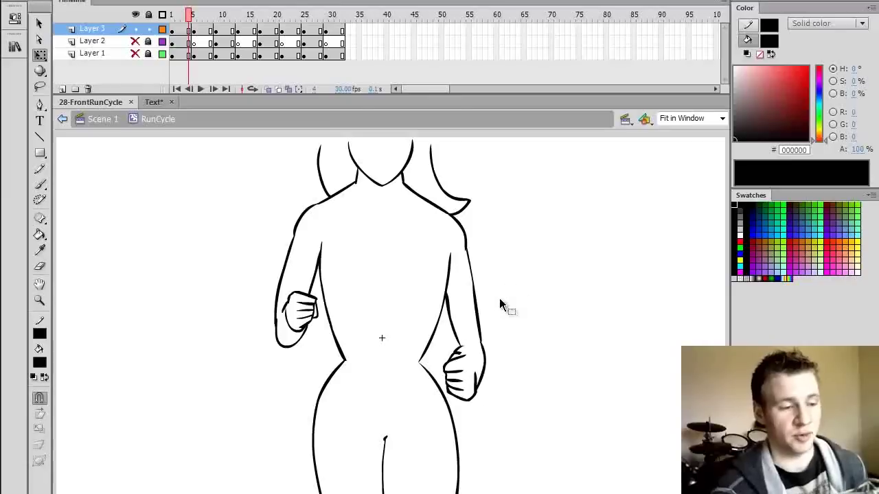
Insert a blank keyframe at frame 4 of Layer 3 and show the neighbouring poses with onion skinning.
click(185, 30)
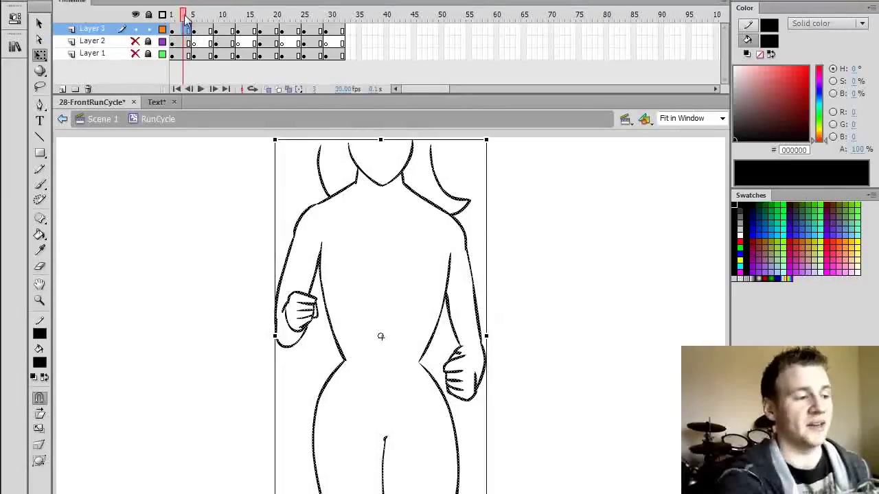
click(184, 16)
click(190, 16)
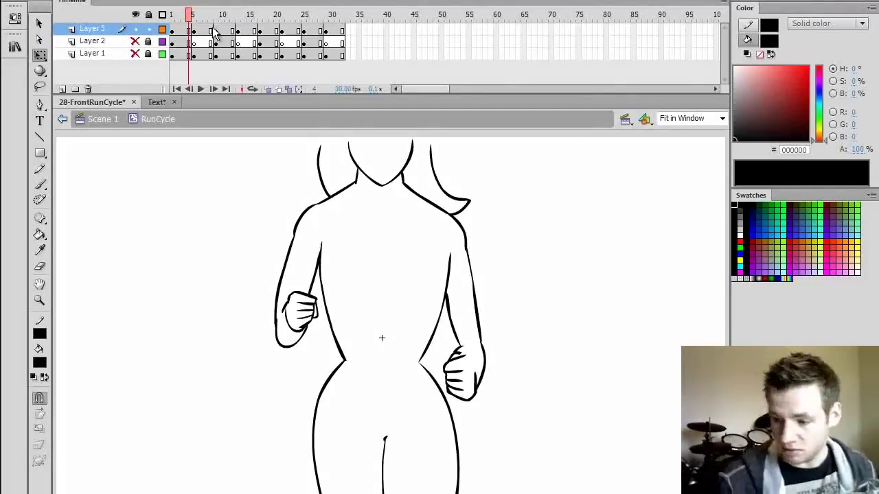
click(190, 29)
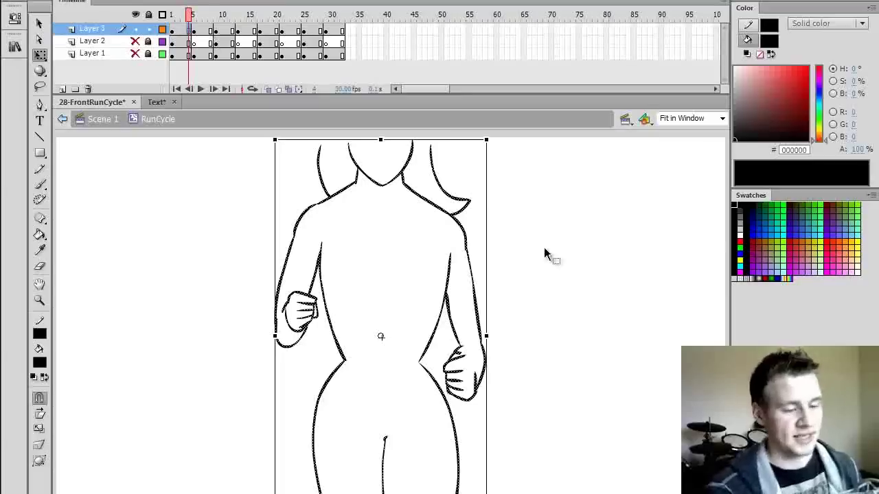
click(516, 291)
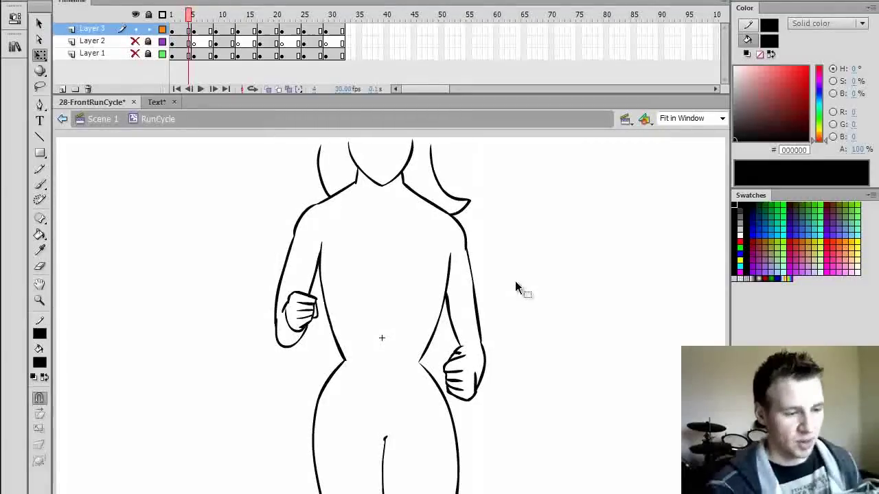
key(ctrl+s)
click(189, 31)
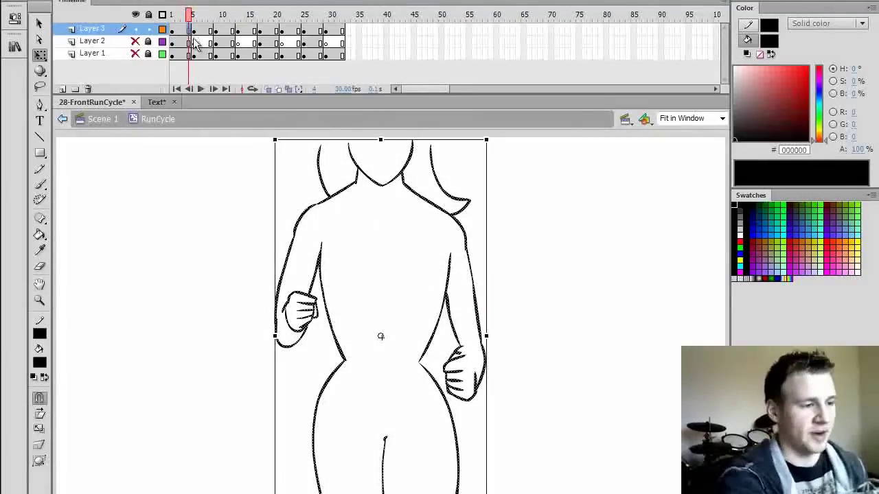
mouse_move(187, 17)
mouse_down()
mouse_move(172, 31)
mouse_move(187, 30)
mouse_up()
click(189, 32)
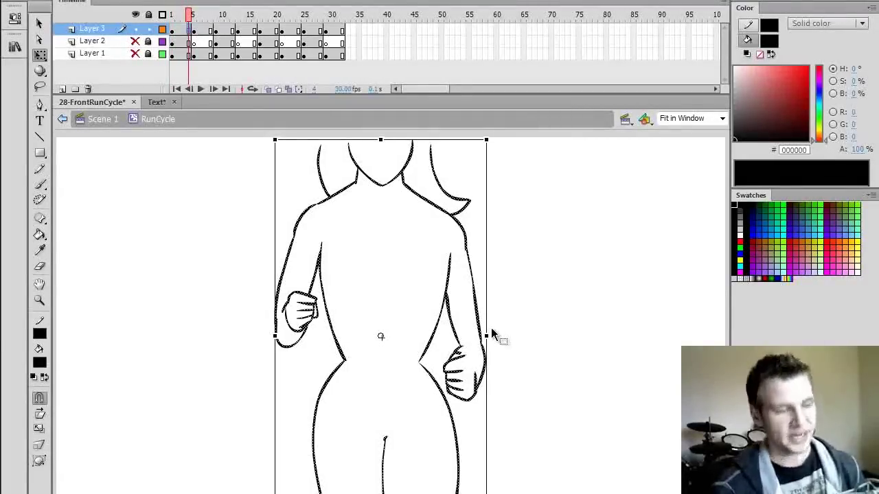
key(Delete)
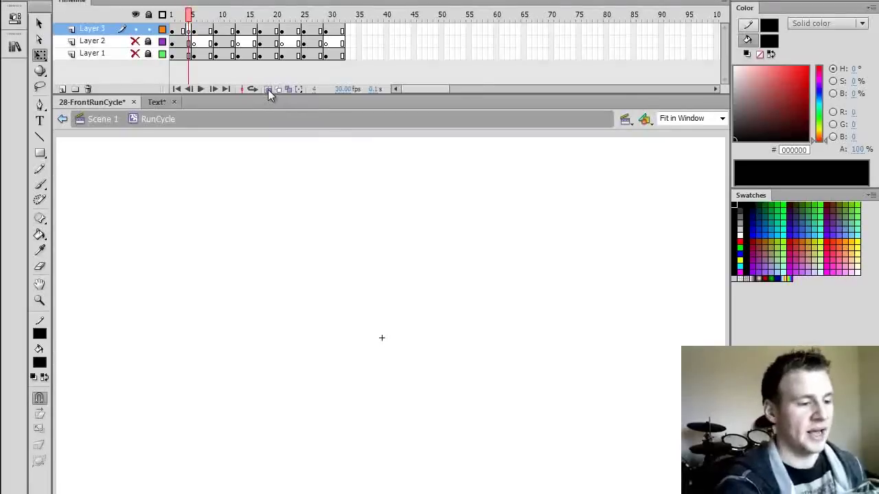
click(267, 89)
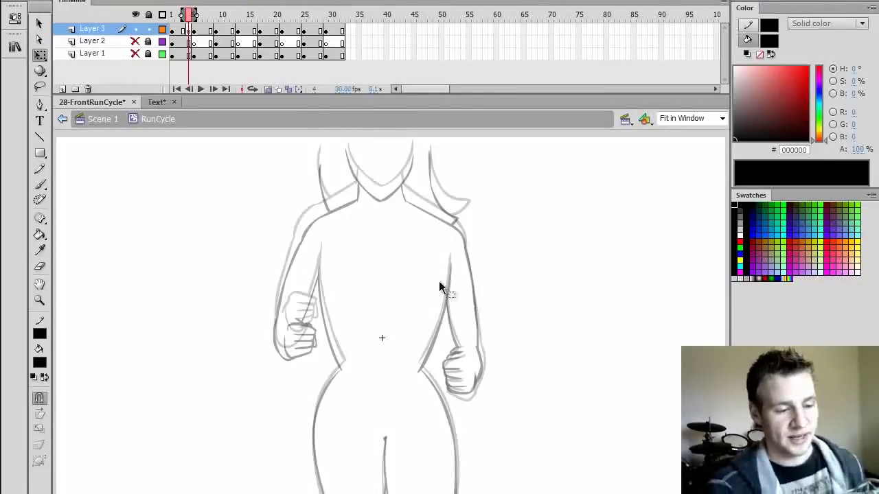
Ink the face outline and chin of the frame 4 in-between with the Brush, midway between the two onion-skinned poses.
key(z)
click(520, 402)
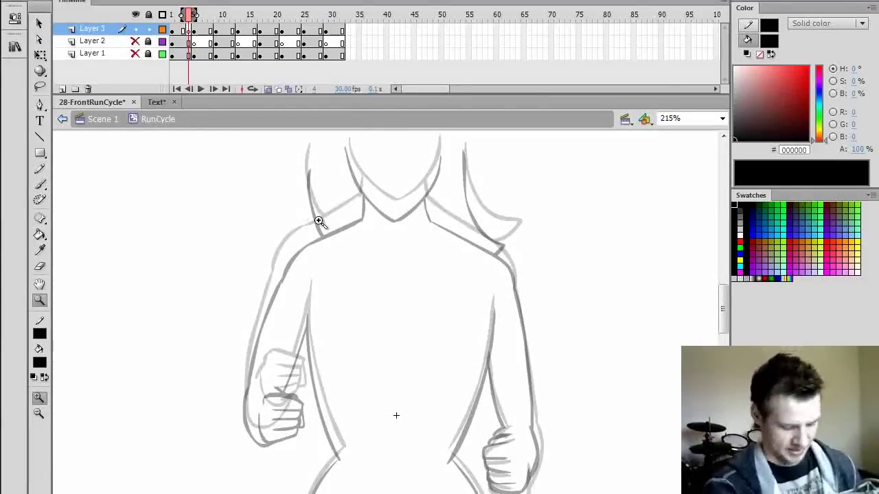
key(b)
drag(361, 174, 366, 188)
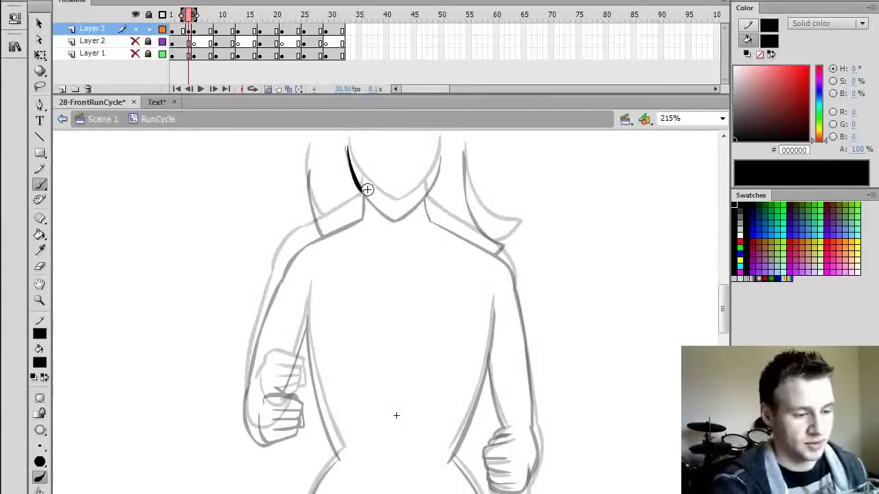
key(ctrl+z)
drag(348, 145, 373, 195)
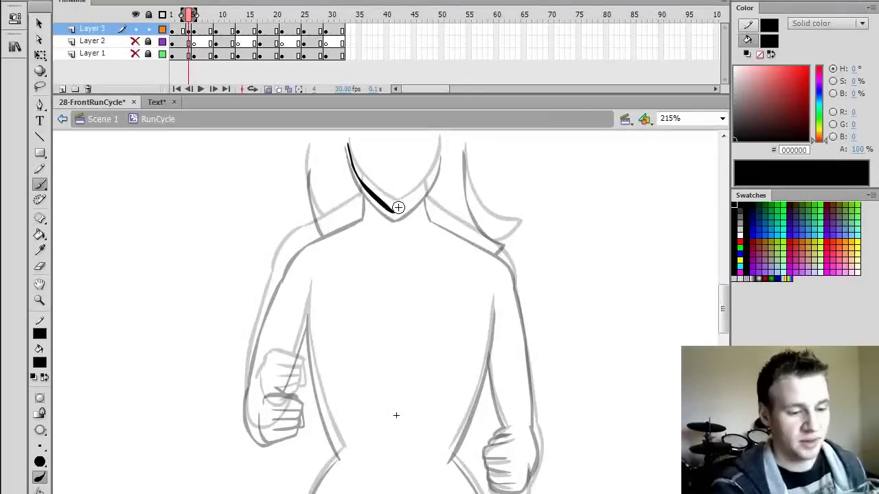
key(ctrl+z)
drag(371, 190, 394, 209)
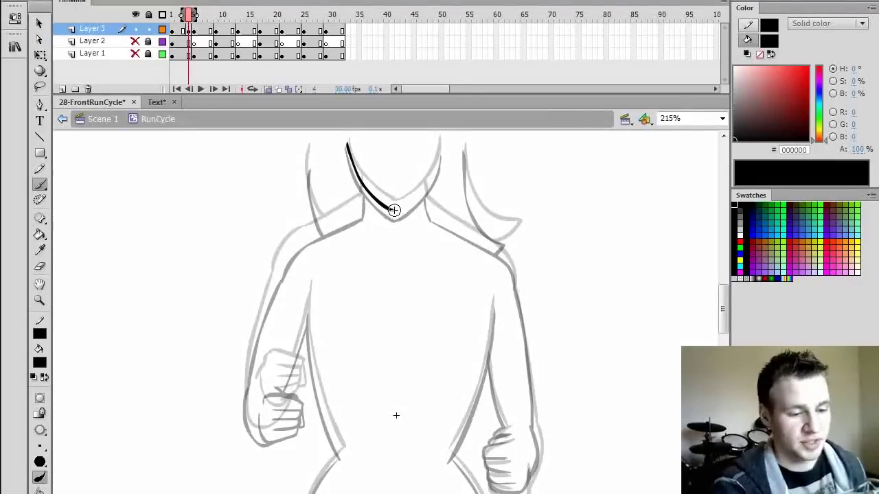
drag(426, 186, 438, 141)
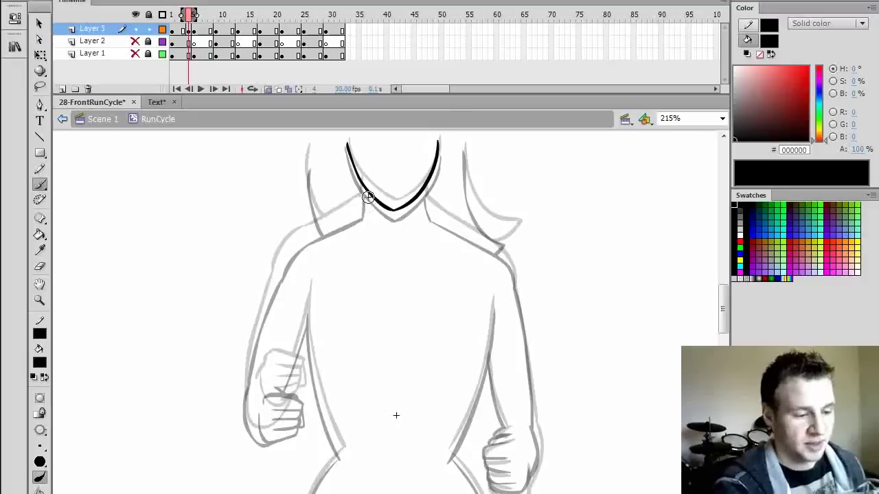
Ink both sides of the neck and both shoulder lines of the frame 4 in-between.
drag(363, 184, 361, 216)
drag(424, 188, 431, 216)
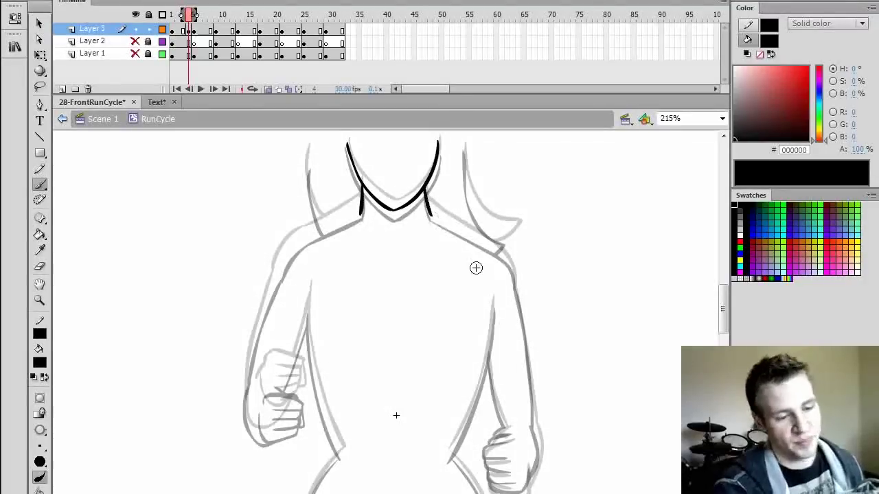
drag(724, 306, 724, 310)
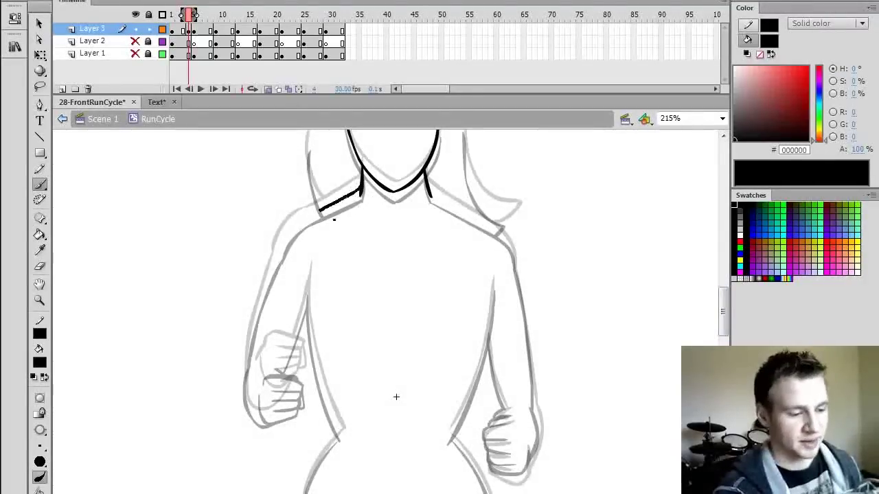
mouse_move(360, 191)
mouse_down()
mouse_move(311, 213)
mouse_move(278, 255)
mouse_up()
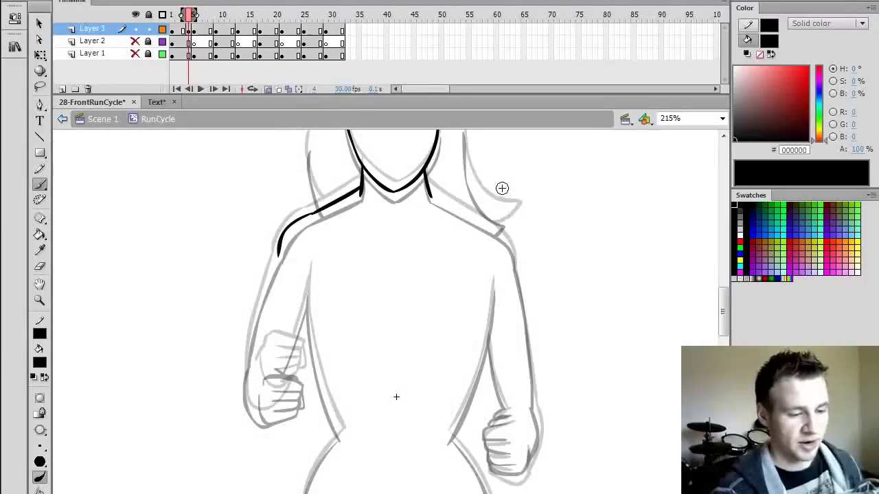
mouse_move(462, 214)
mouse_down()
mouse_move(499, 237)
mouse_move(492, 231)
mouse_move(516, 280)
mouse_up()
drag(723, 295, 720, 296)
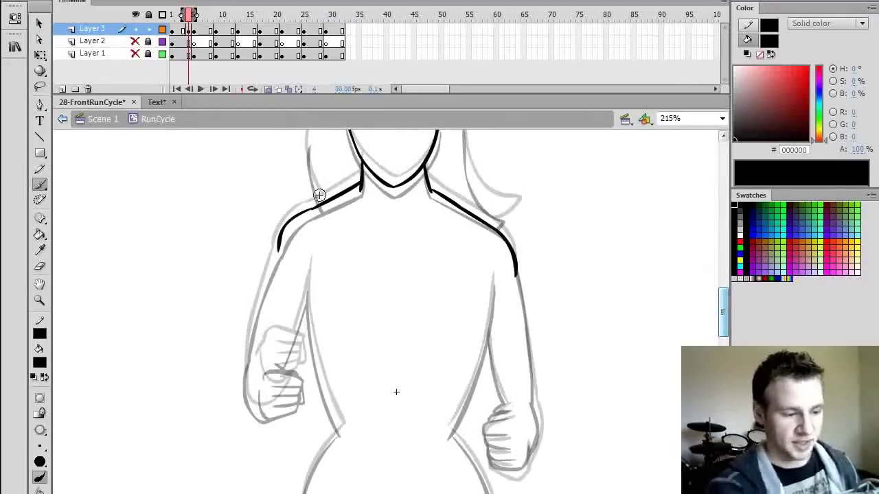
Ink the hair on both sides of the head in the frame 4 in-between, and check it against the adjacent frame.
drag(322, 204, 311, 138)
key(ctrl+z)
drag(322, 204, 307, 136)
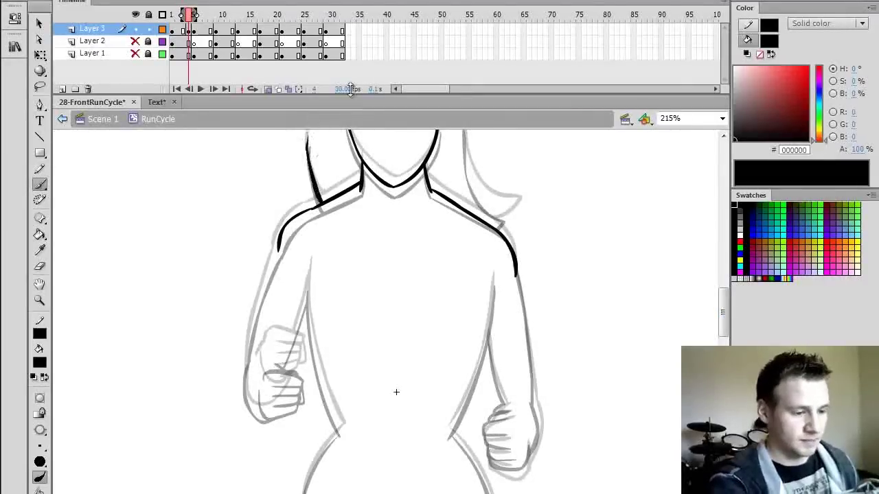
drag(723, 296, 723, 292)
mouse_move(466, 152)
mouse_down()
mouse_move(499, 237)
mouse_move(524, 251)
mouse_move(494, 254)
mouse_up()
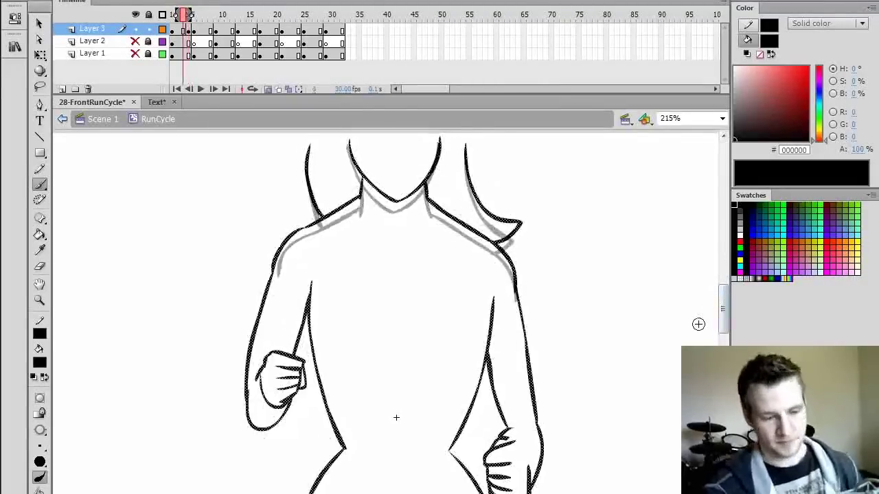
key(.)
scroll(726, 316, down, 1)
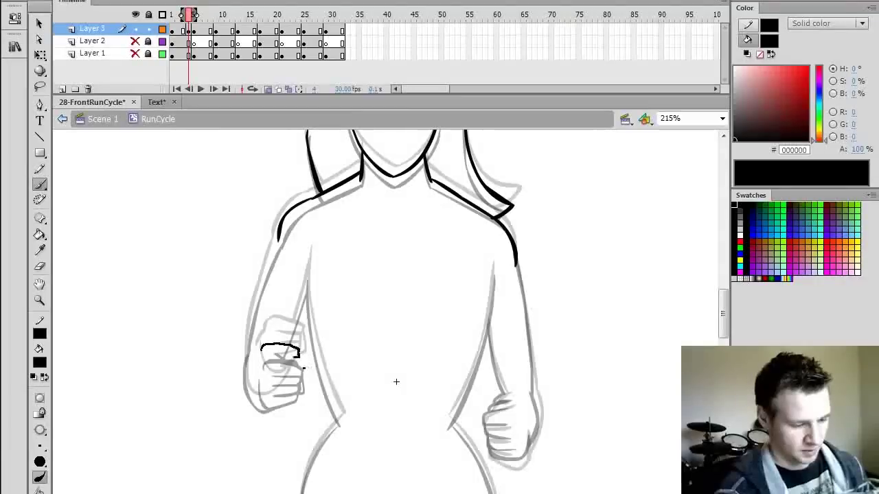
Ink the knuckles and fingers of the left-hand fist in the frame 4 in-between and nudge the fist into place.
mouse_move(296, 357)
mouse_down()
mouse_move(271, 360)
mouse_move(274, 342)
mouse_move(301, 355)
mouse_move(262, 352)
mouse_move(304, 355)
mouse_move(298, 369)
mouse_up()
key(ctrl+z)
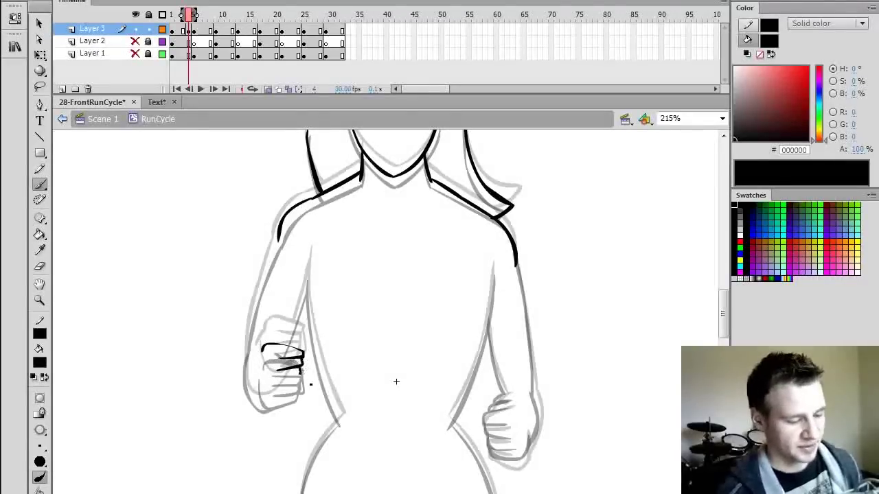
drag(265, 393, 259, 378)
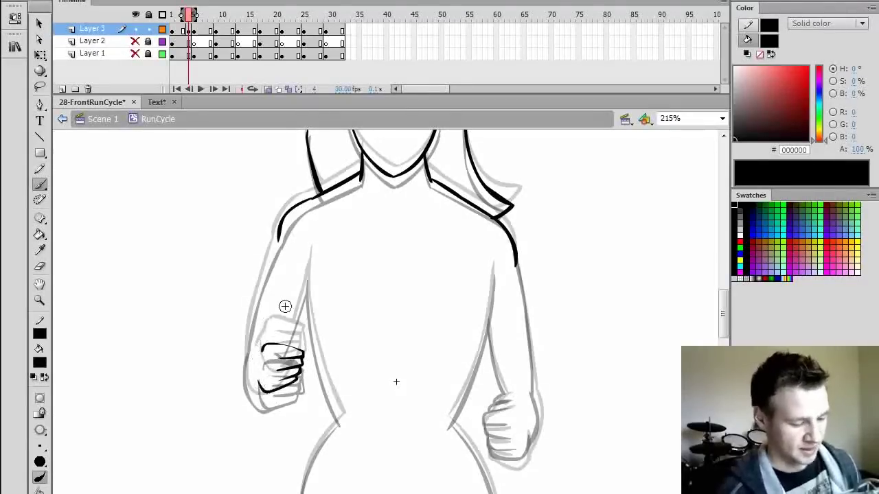
key(q)
click(300, 368)
drag(306, 360, 305, 365)
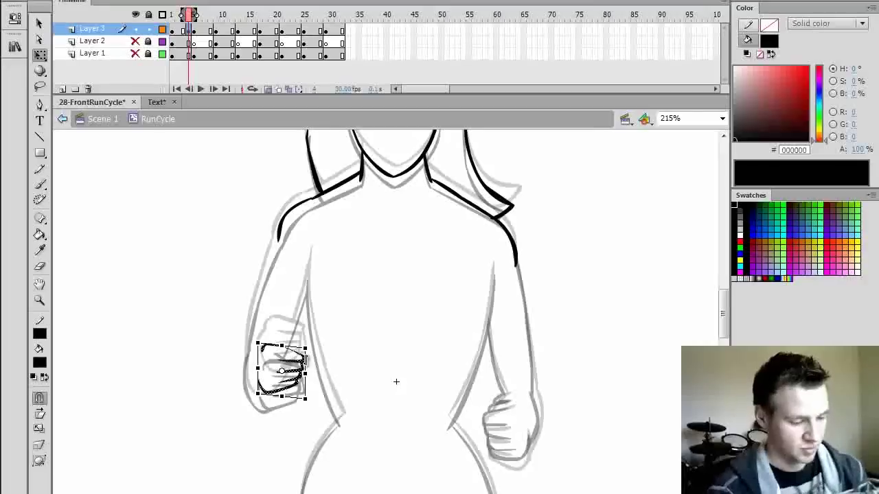
click(320, 346)
Ink the outer line of the left-hand arm in the frame 4 in-between, from the shoulder around the underside of the fist.
key(b)
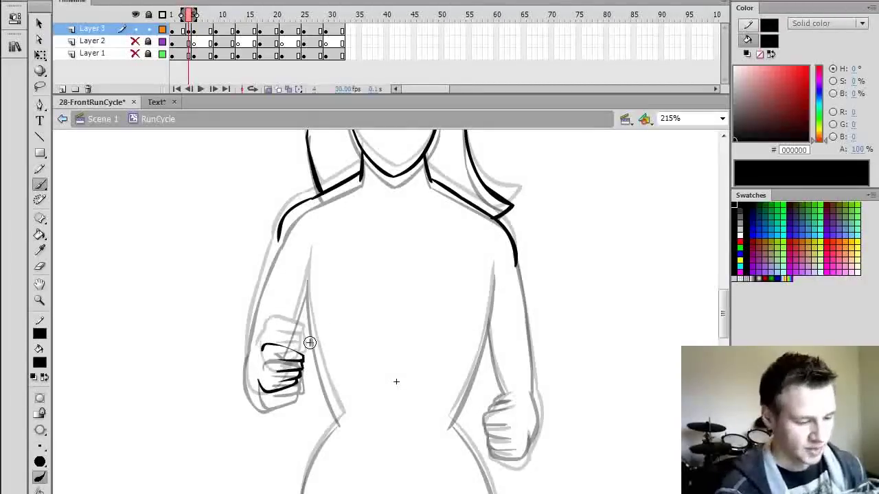
drag(271, 290, 250, 371)
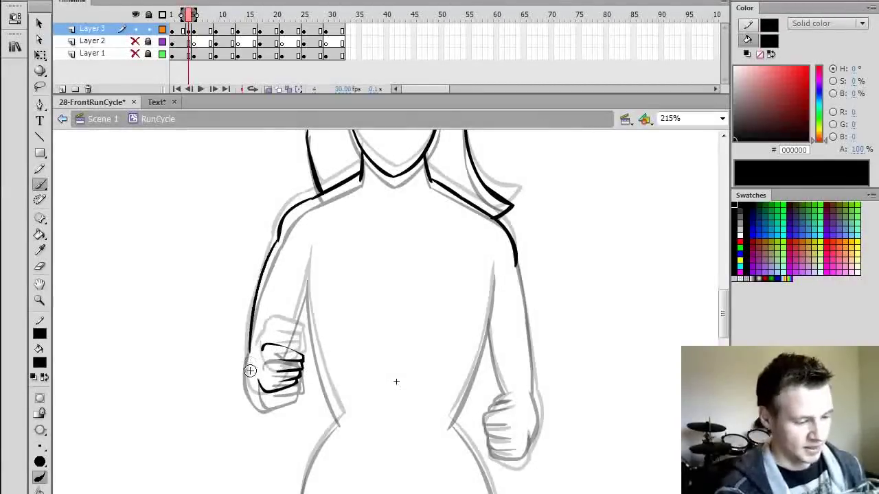
key(ctrl+z)
mouse_move(278, 239)
mouse_down()
mouse_move(253, 331)
mouse_move(261, 374)
mouse_move(250, 347)
mouse_move(248, 369)
mouse_up()
drag(264, 402, 303, 370)
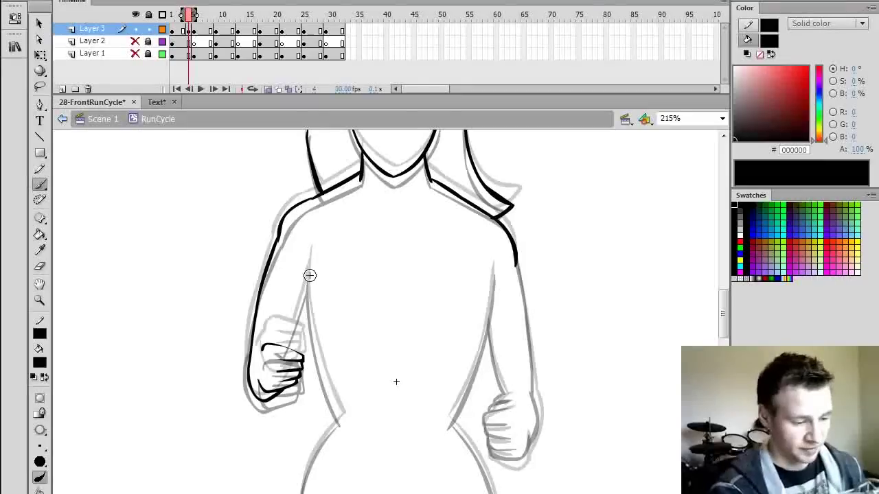
Ink the torso side from armpit to waist beside the left-hand arm, plus that arm's inner line, in frame 4.
drag(309, 258, 310, 309)
drag(350, 426, 344, 421)
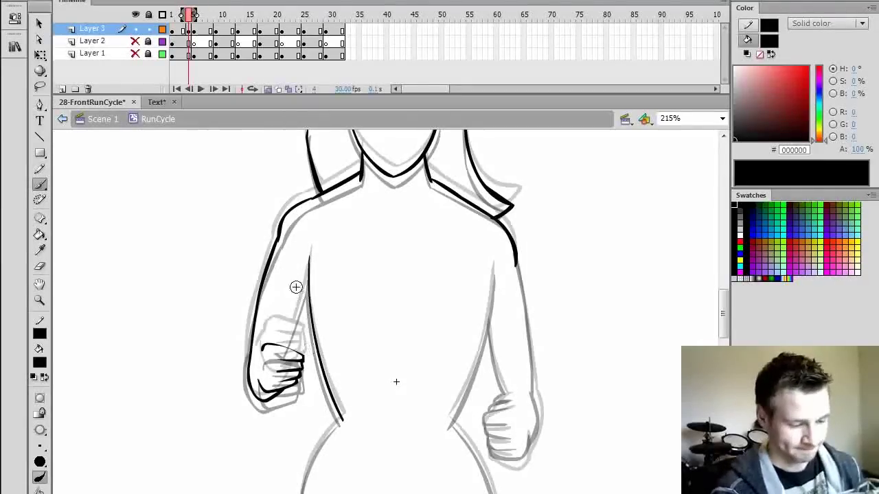
drag(302, 340, 309, 270)
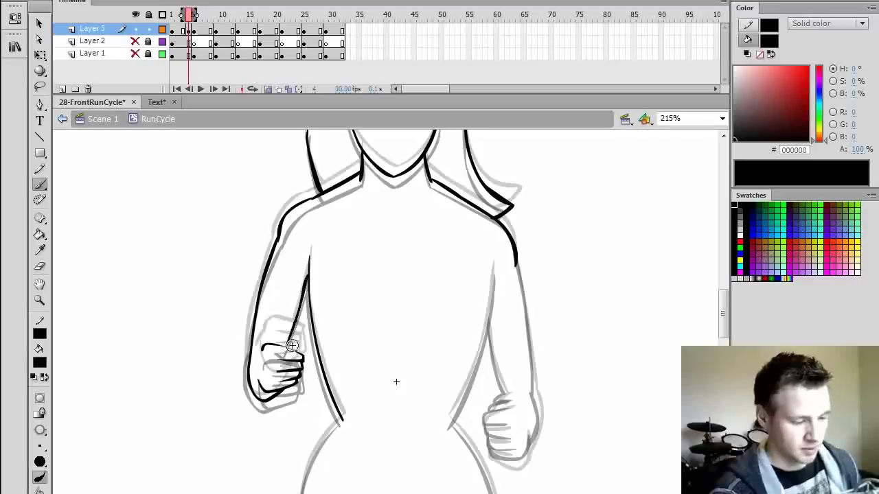
key(ctrl+z)
drag(302, 334, 284, 350)
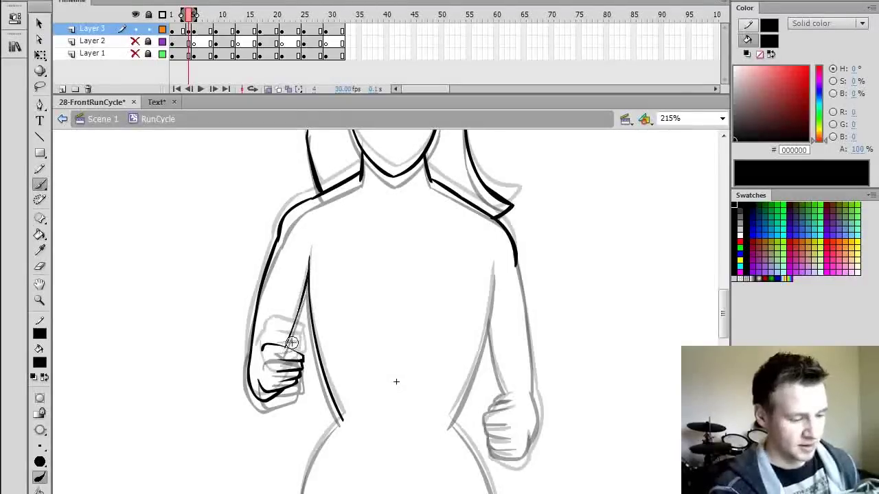
Ink the opposite torso side of the frame 4 in-between as a thin stroke from the armpit to the waist.
drag(725, 312, 725, 327)
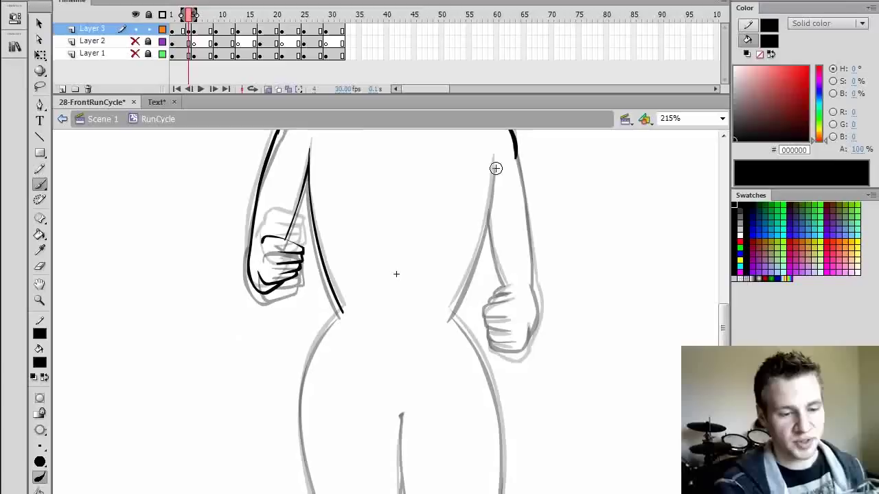
mouse_move(493, 158)
mouse_down()
mouse_move(478, 264)
mouse_move(450, 314)
mouse_up()
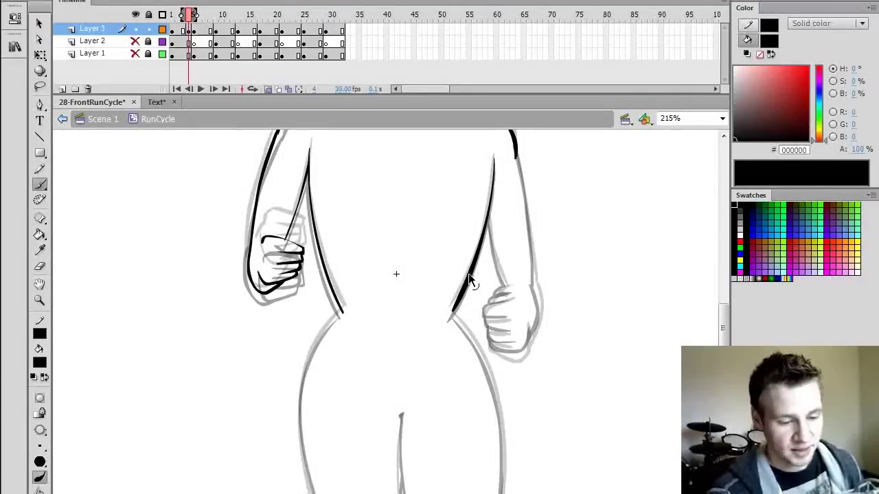
drag(463, 285, 466, 285)
key(ctrl+z)
key(ctrl+z)
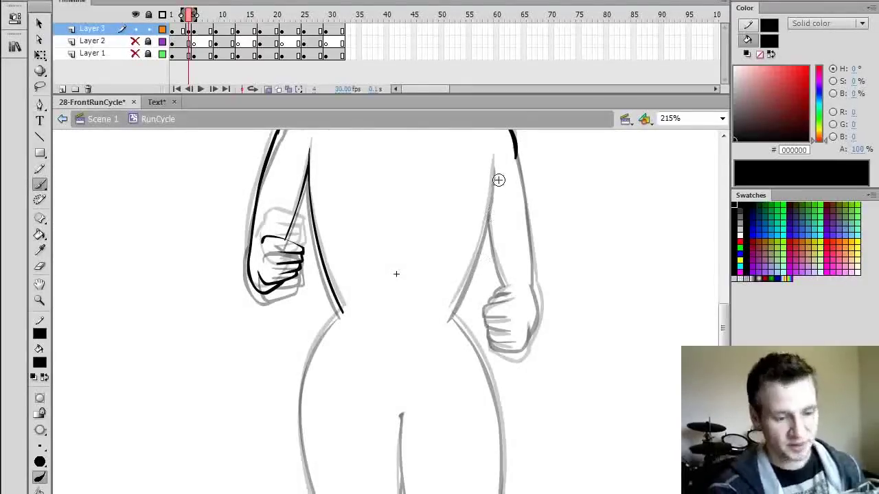
drag(493, 162, 488, 212)
mouse_move(481, 284)
mouse_down()
mouse_move(469, 312)
mouse_move(451, 324)
mouse_up()
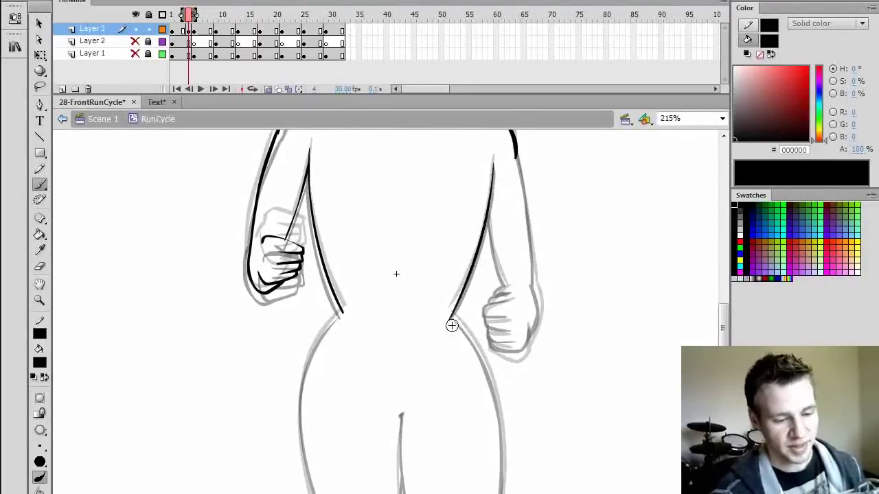
Ink the left-hand hip and outer thigh and the inner leg lines of the frame 4 in-between.
scroll(696, 306, down, 2)
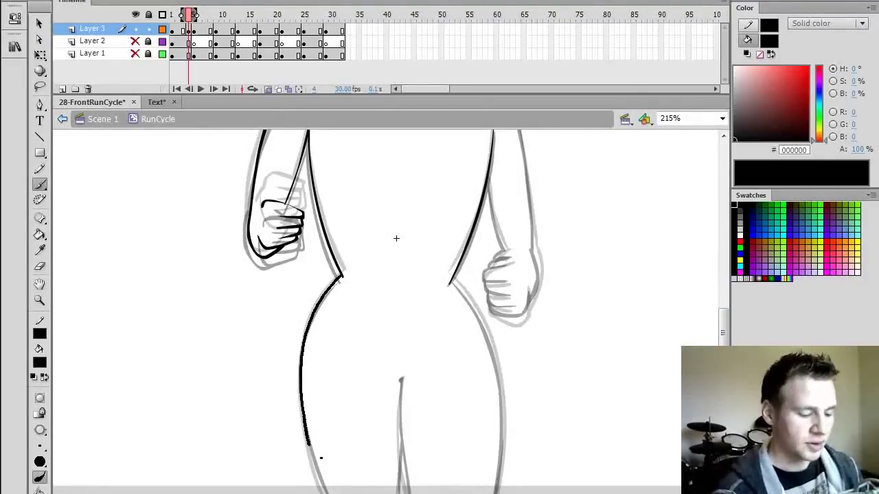
drag(321, 457, 329, 491)
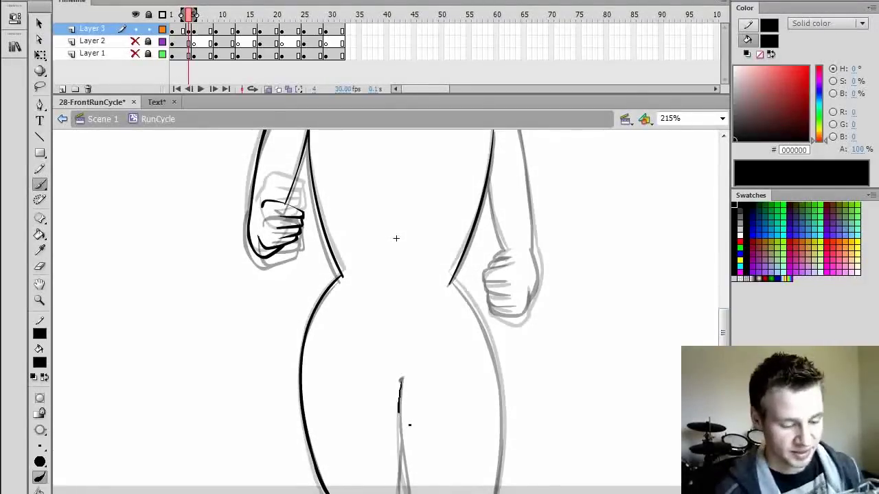
key(ctrl+z)
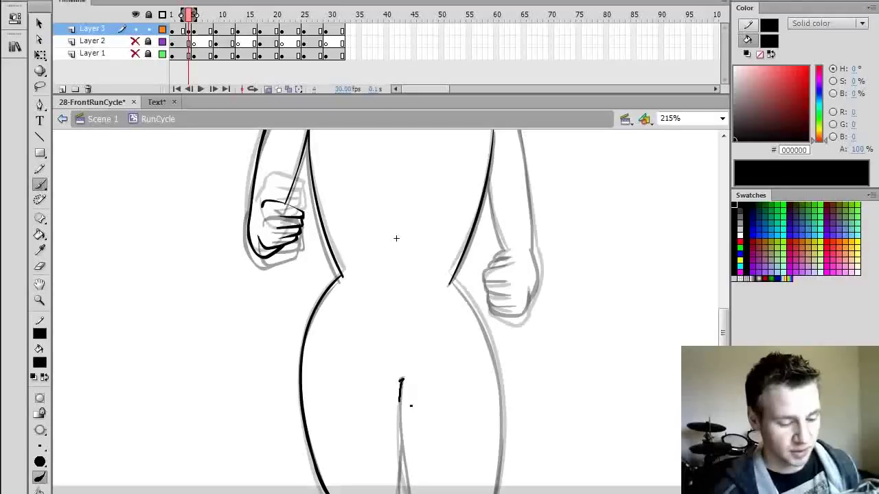
mouse_move(399, 401)
mouse_down()
mouse_move(404, 481)
mouse_move(400, 448)
mouse_up()
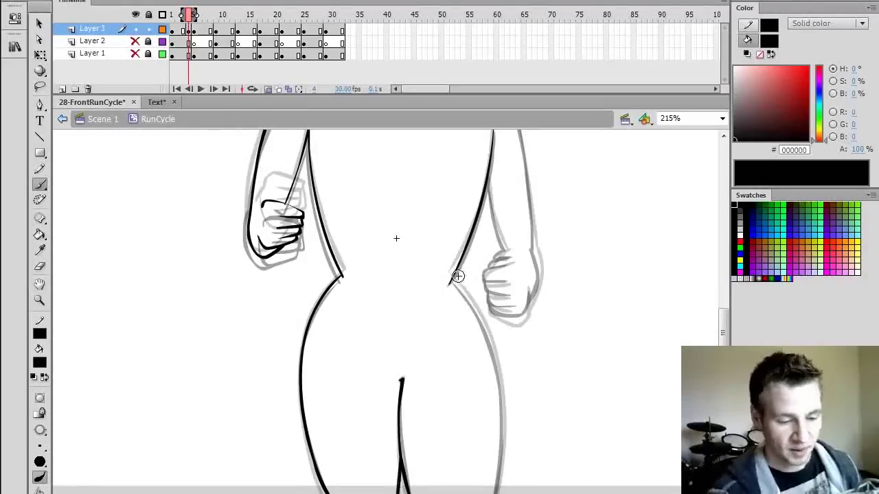
Trim the overshooting waist tip, ink the right-hand hip and outer thigh of frame 4, and save the file.
key(ctrl+z)
key(e)
key(b)
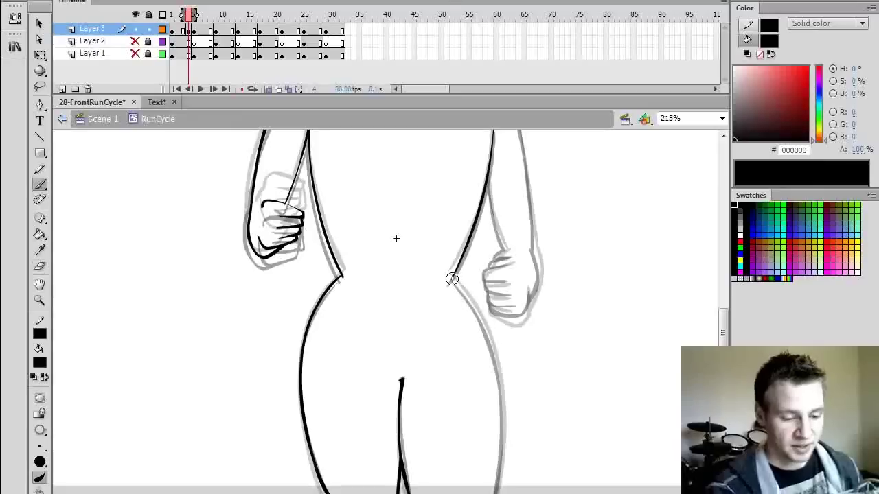
drag(453, 281, 464, 292)
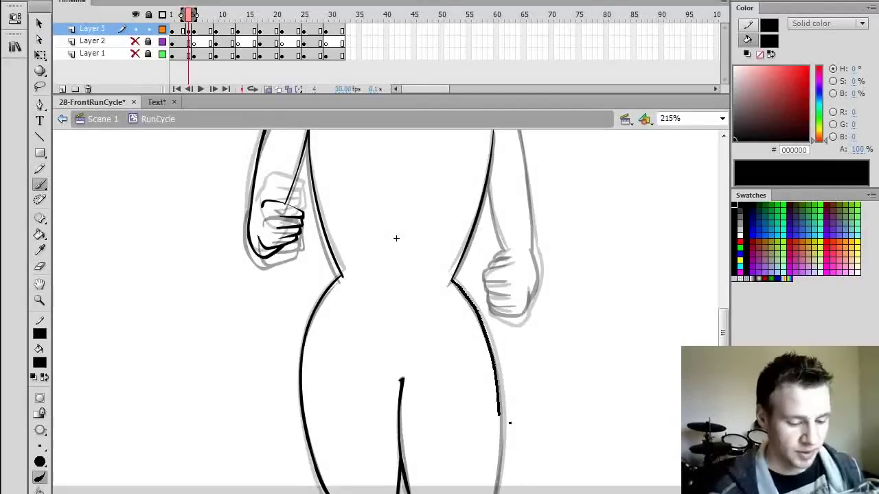
drag(509, 423, 496, 493)
key(ctrl+z)
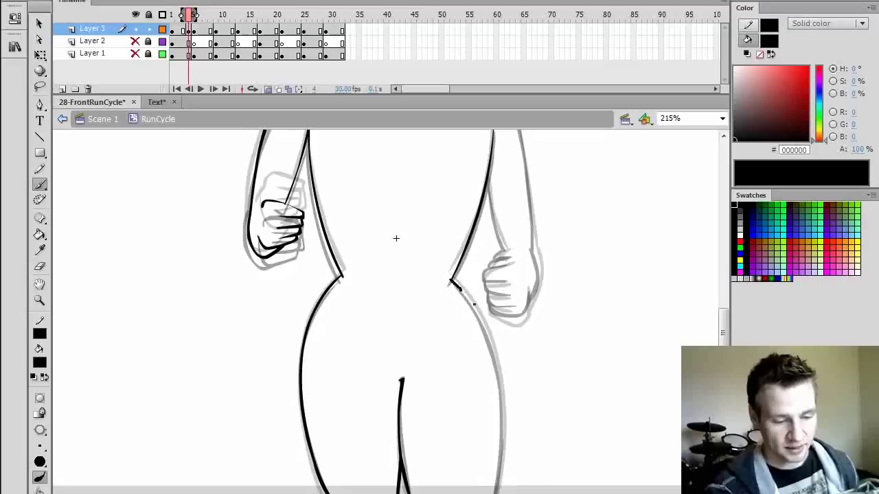
drag(503, 364, 504, 366)
key(ctrl+z)
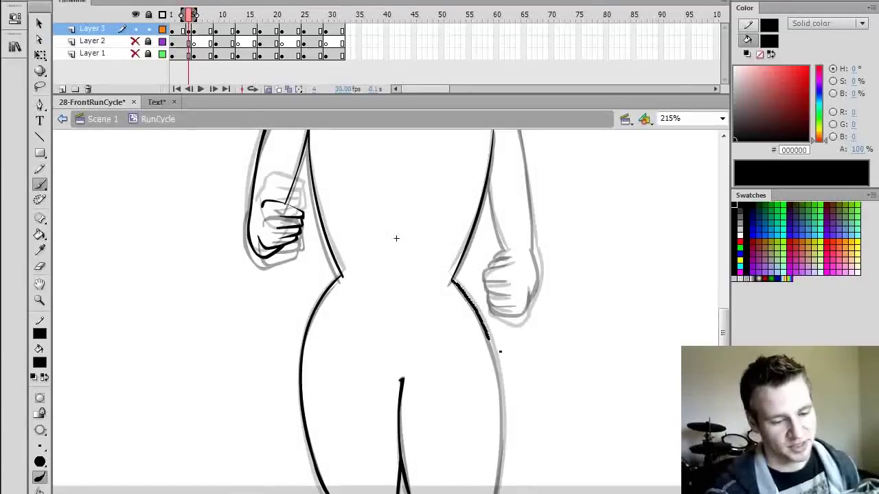
drag(511, 428, 497, 492)
key(ctrl+s)
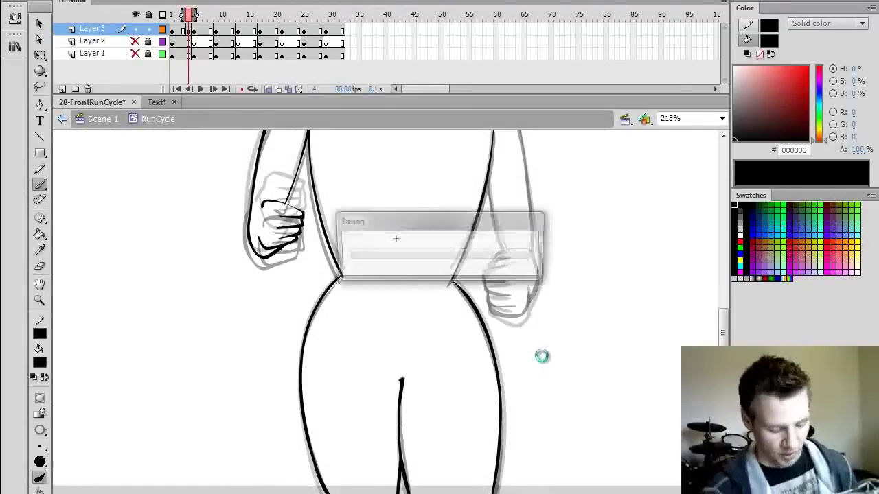
Ink the thumb, knuckles and finger lines of the right-hand fist in the frame 4 in-between.
scroll(717, 300, up, 3)
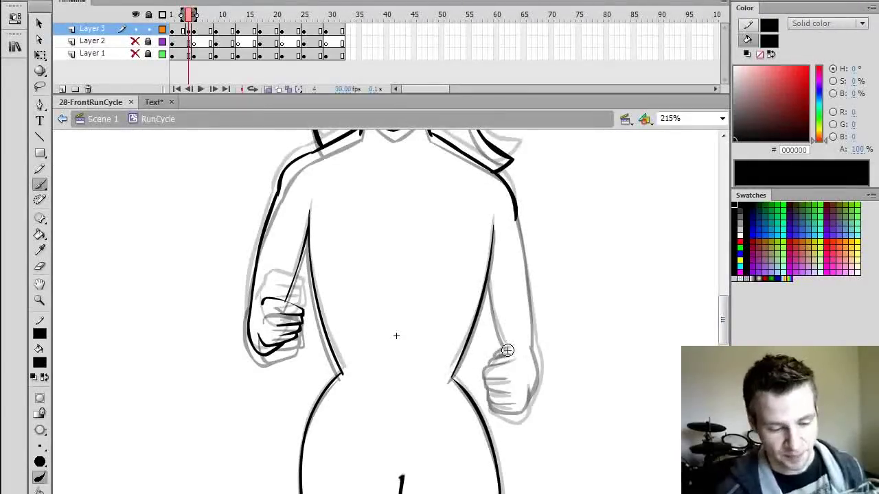
drag(508, 351, 496, 360)
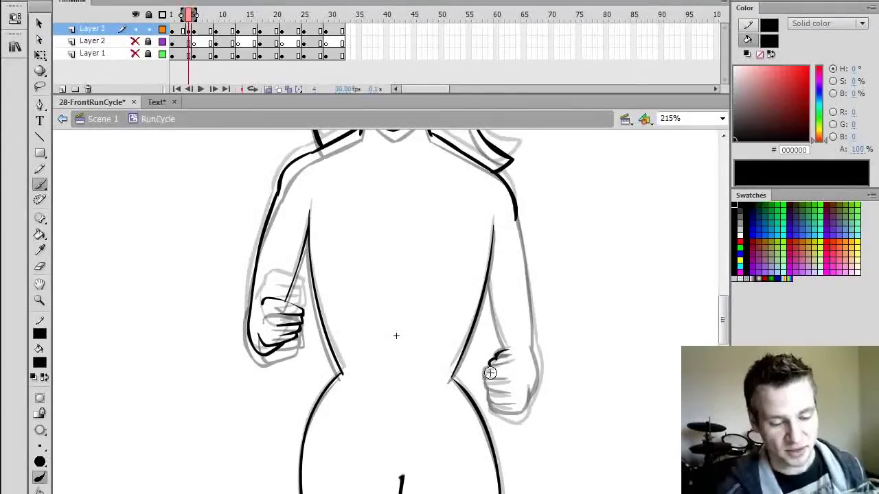
mouse_move(490, 367)
mouse_down()
mouse_move(484, 379)
mouse_move(515, 377)
mouse_move(486, 388)
mouse_move(522, 392)
mouse_move(489, 401)
mouse_move(514, 407)
mouse_move(529, 388)
mouse_up()
key(e)
key(b)
drag(507, 351, 486, 369)
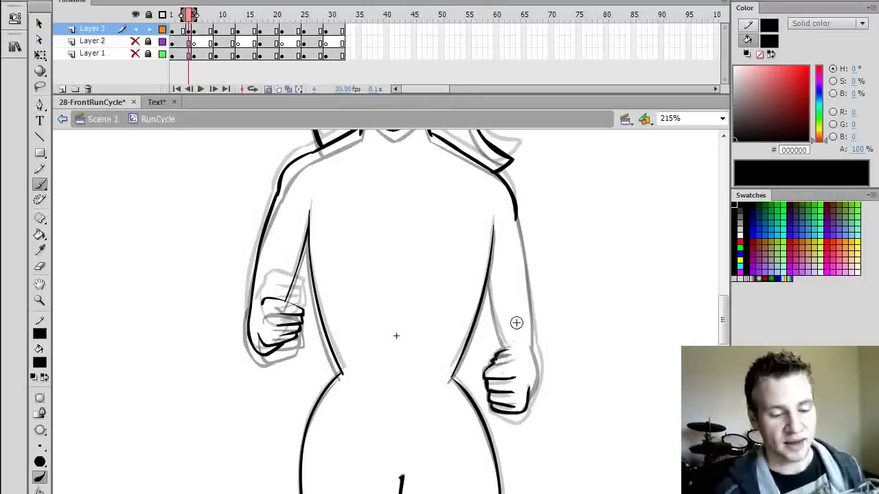
Ink the inner and outer lines of the right-hand arm in frame 4, joining the shoulder to the fist.
drag(489, 275, 507, 351)
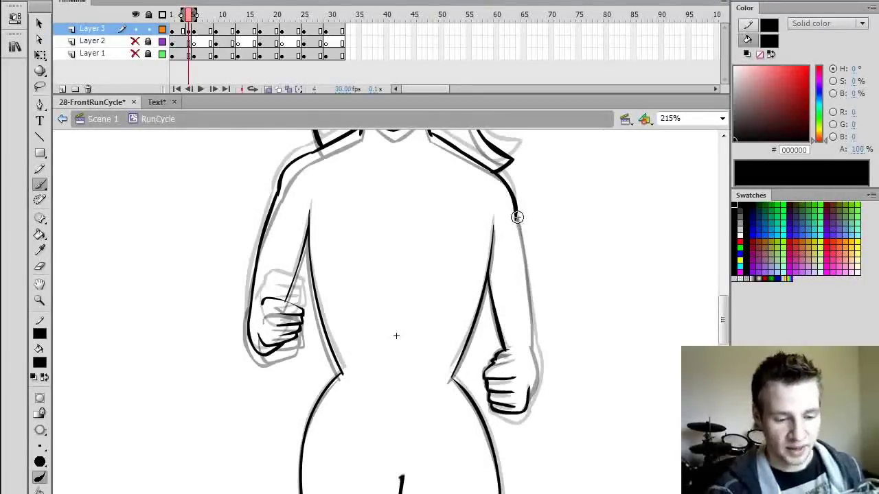
mouse_move(517, 217)
mouse_down()
mouse_move(538, 281)
mouse_move(535, 344)
mouse_up()
drag(536, 251, 535, 344)
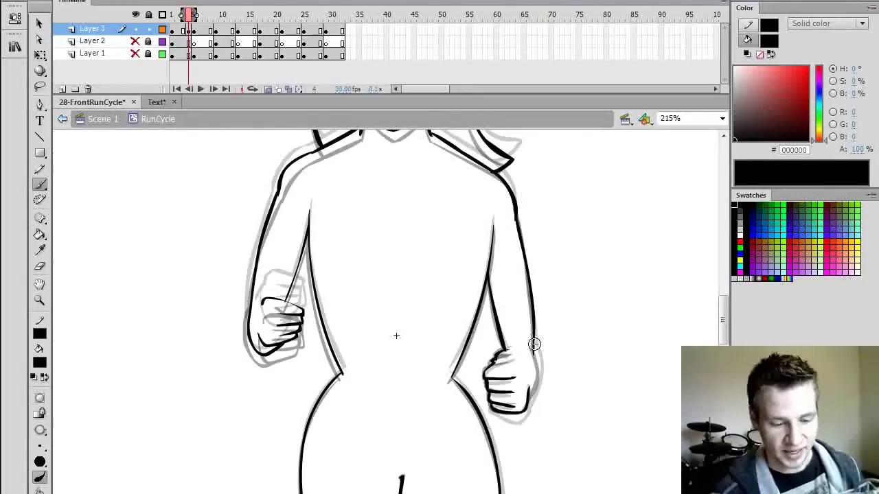
mouse_move(725, 319)
mouse_down()
mouse_move(726, 303)
mouse_move(724, 315)
mouse_up()
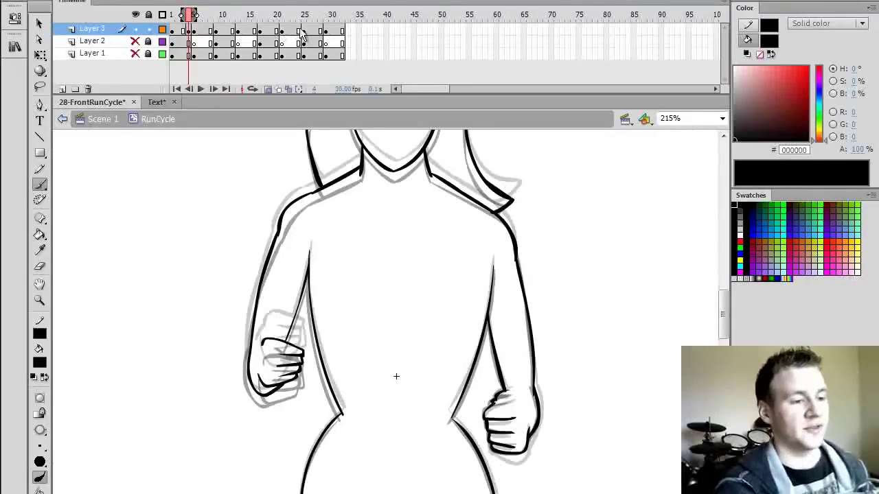
Save the file and touch up the hair tip above the right-hand shoulder in the frame 4 in-between.
mouse_move(725, 324)
mouse_down()
mouse_move(723, 342)
mouse_move(723, 318)
mouse_up()
key(q)
key(ctrl+s)
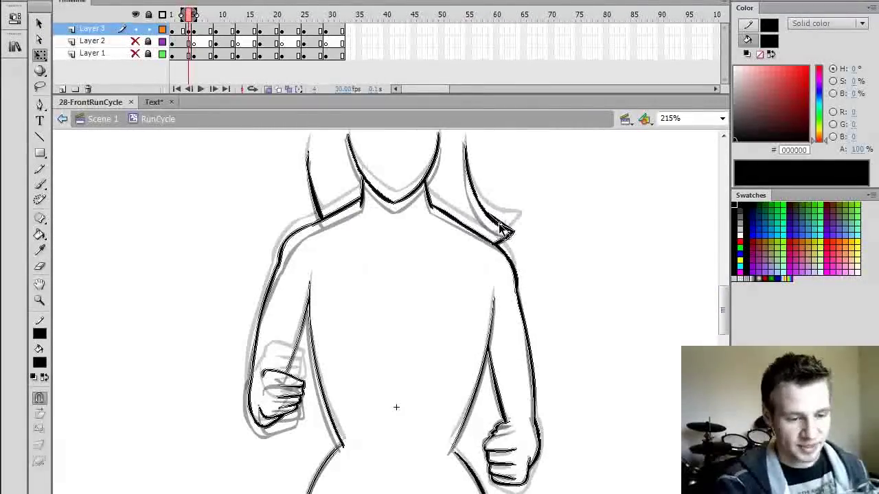
click(500, 223)
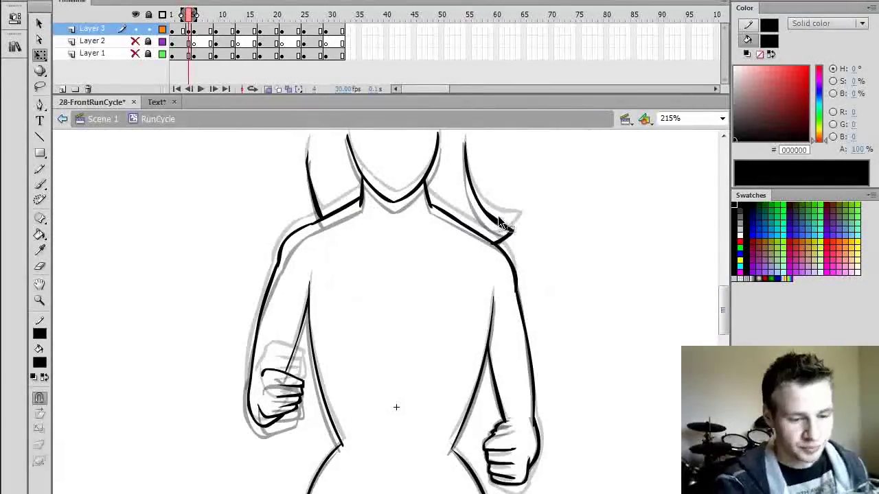
key(e)
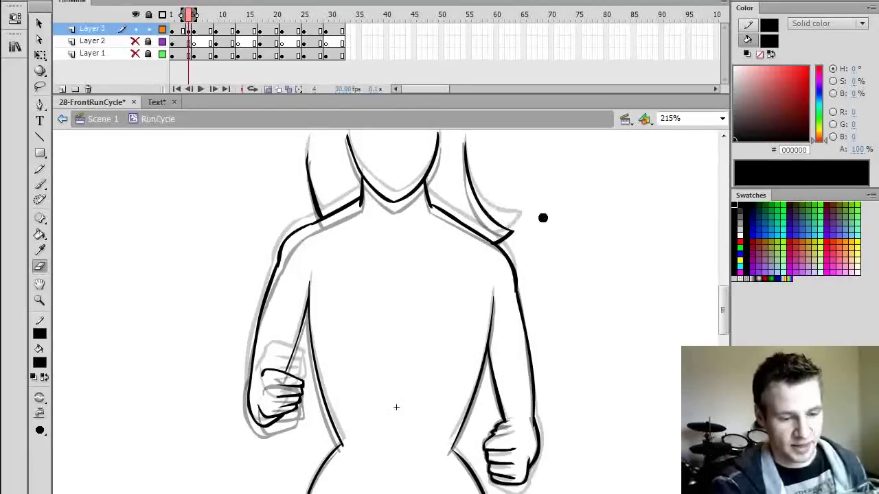
Insert a blank keyframe at frame 8 of Layer 3 and ink the face outline and chin between the onion-skinned poses.
click(212, 31)
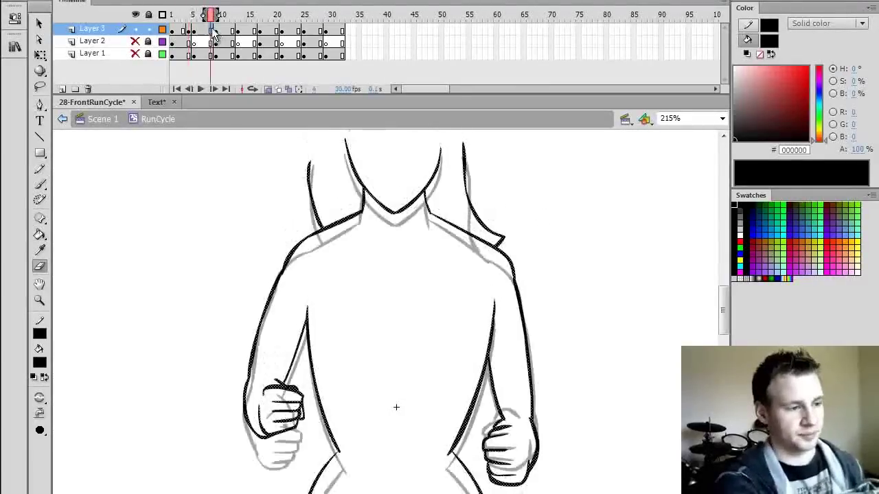
key(F7)
key(b)
drag(345, 146, 416, 207)
drag(440, 147, 410, 212)
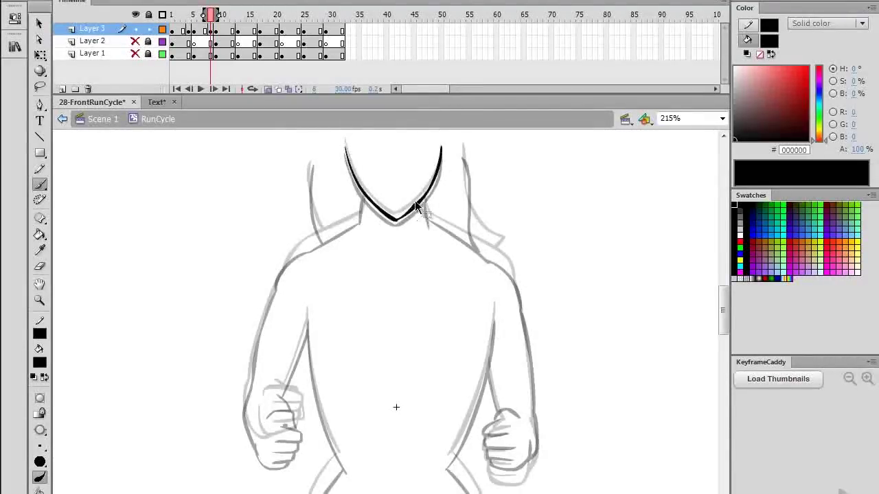
Ink the left-hand neck, shoulder, hair strand and outer arm line of the frame 8 in-between.
mouse_move(364, 194)
mouse_down()
mouse_move(361, 218)
mouse_move(276, 290)
mouse_up()
drag(311, 165, 322, 236)
scroll(321, 236, down, 1)
drag(276, 248, 251, 336)
Ink the left-hand fist of the frame 8 in-between, adjust it with Free Transform, and add the outer forearm line.
drag(266, 371, 301, 385)
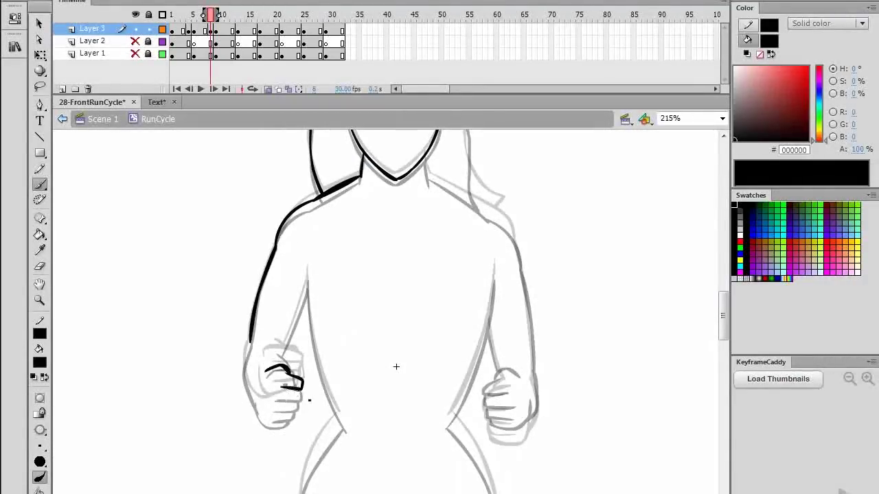
key(q)
drag(249, 426, 316, 352)
key(b)
drag(251, 338, 263, 406)
Ink both torso sides of the frame 8 in-between from the armpits down to the waist.
drag(307, 272, 344, 425)
scroll(427, 264, down, 2)
drag(494, 213, 486, 272)
scroll(498, 278, down, 2)
drag(495, 166, 450, 317)
key(ctrl+z)
Ink both hip and outer thigh contours and the inner leg line of the frame 8 in-between.
scroll(456, 299, down, 1)
mouse_move(340, 290)
mouse_down()
mouse_move(301, 411)
mouse_move(325, 493)
mouse_up()
drag(449, 288, 486, 481)
drag(401, 380, 410, 493)
drag(400, 383, 405, 450)
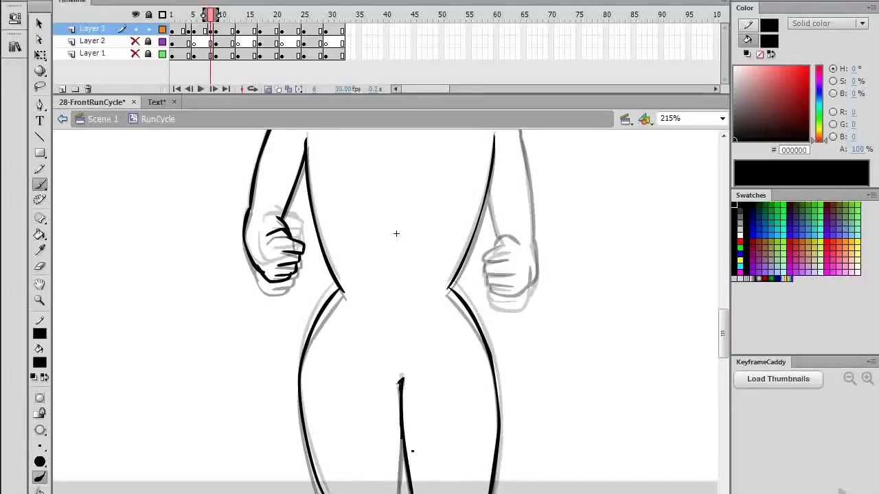
Ink the right-hand neck, shoulder, arm, fist and hair strand of the frame 8 in-between.
scroll(420, 344, up, 5)
drag(424, 203, 429, 224)
mouse_move(429, 220)
mouse_down()
mouse_move(511, 275)
mouse_move(522, 315)
mouse_up()
mouse_move(522, 311)
mouse_down()
mouse_move(535, 332)
mouse_move(535, 424)
mouse_up()
scroll(532, 384, down, 1)
mouse_move(489, 330)
mouse_down()
mouse_move(500, 377)
mouse_move(485, 397)
mouse_up()
drag(535, 375, 527, 438)
scroll(581, 299, up, 2)
drag(462, 201, 495, 287)
key(e)
scroll(474, 254, down, 1)
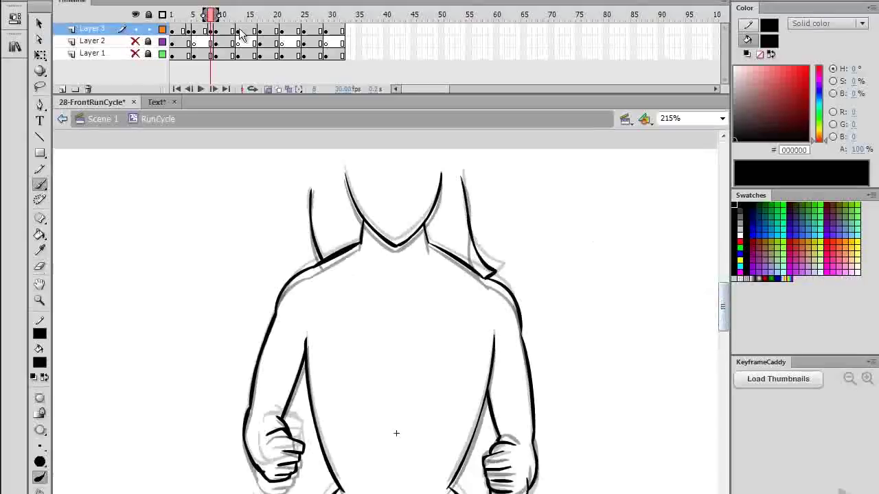
Insert a blank keyframe at frame 12 of Layer 3 and ink the face outline, neck, shoulder lines and left-hand hair strand.
click(234, 31)
key(F7)
drag(356, 183, 405, 251)
drag(448, 181, 404, 252)
mouse_move(370, 221)
mouse_down()
mouse_move(366, 248)
mouse_move(286, 323)
mouse_up()
drag(324, 192, 318, 271)
drag(435, 227, 437, 244)
drag(438, 244, 496, 282)
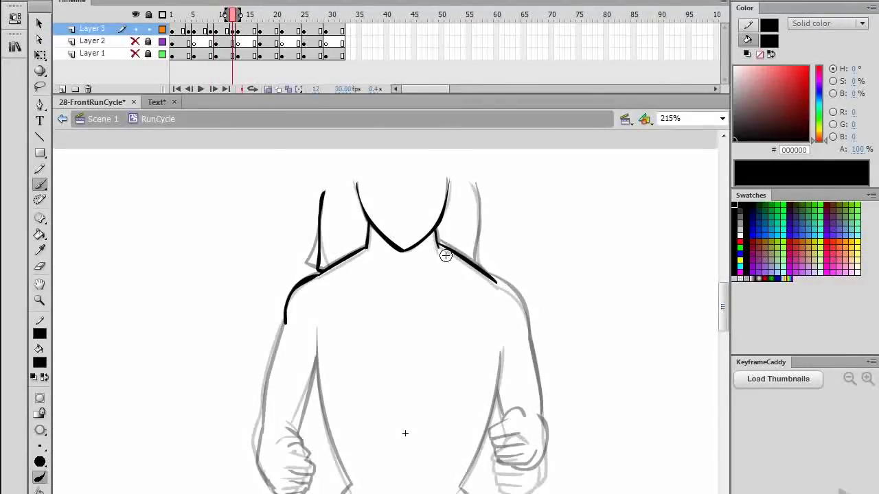
Ink the left-hand torso side, arm lines and fist of the frame 12 in-between.
scroll(446, 254, down, 3)
drag(317, 237, 352, 397)
key(ctrl+z)
drag(286, 230, 265, 330)
drag(284, 349, 308, 356)
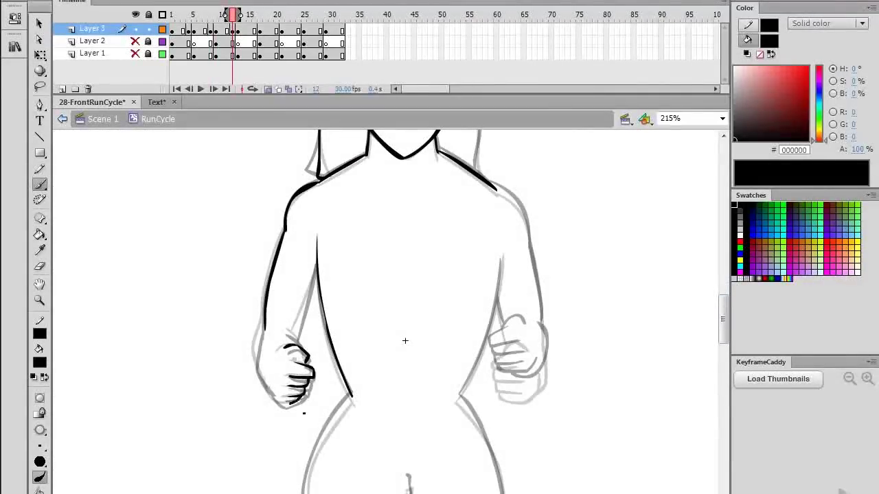
drag(265, 330, 302, 397)
drag(316, 272, 294, 335)
Ink the right-hand torso side, both hip and thigh contours and the inner leg lines of the frame 12 in-between.
drag(502, 257, 460, 401)
scroll(440, 343, down, 5)
drag(352, 254, 317, 429)
key(ctrl+z)
mouse_move(352, 253)
mouse_down()
mouse_move(306, 353)
mouse_move(329, 472)
mouse_up()
drag(409, 333, 407, 458)
drag(414, 417, 416, 459)
drag(460, 259, 498, 461)
Ink the right-hand shoulder, fist and outer arm line of the frame 12 in-between.
scroll(508, 343, up, 5)
drag(496, 205, 529, 264)
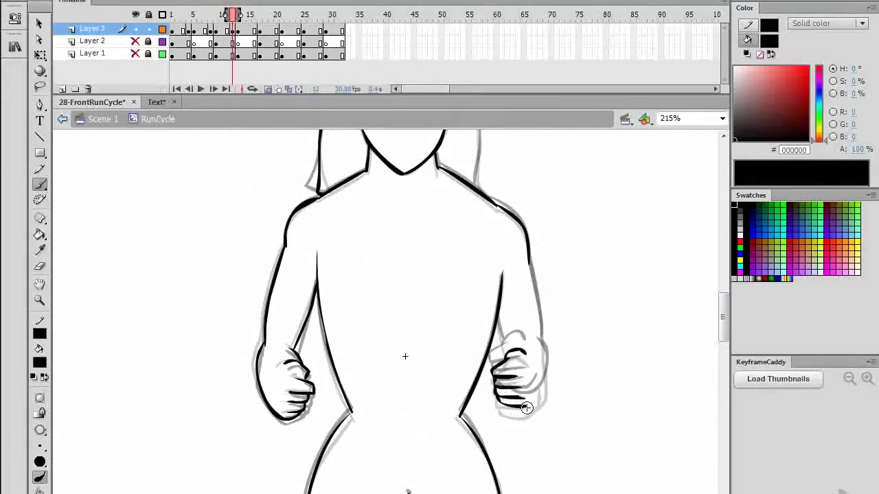
drag(527, 408, 542, 374)
drag(529, 264, 547, 385)
Insert a blank keyframe at frame 16 of Layer 3 and ink the face outline, left-hand neck and shoulder.
key(period)
key(period)
key(period)
key(period)
key(F7)
drag(722, 320, 723, 304)
drag(359, 185, 406, 264)
mouse_move(447, 185)
mouse_down()
mouse_move(407, 264)
mouse_move(285, 341)
mouse_up()
Ink the left-hand torso side, arm lines and fist of the frame 16 in-between.
drag(721, 307, 720, 324)
drag(312, 226, 353, 376)
drag(283, 213, 265, 334)
mouse_move(314, 269)
mouse_down()
mouse_move(296, 342)
mouse_move(302, 354)
mouse_up()
drag(295, 358, 283, 377)
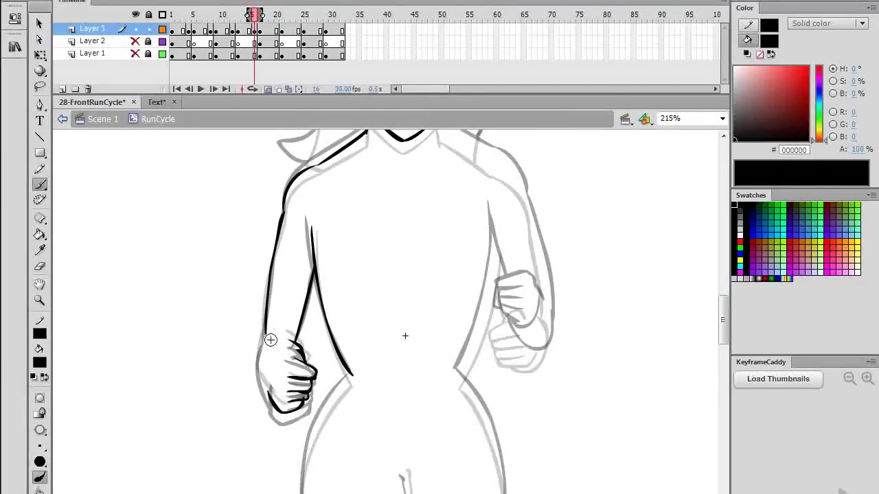
drag(266, 334, 272, 407)
Ink the right-hand neck, shoulder, torso side, fist and arm lines of the frame 16 in-between.
drag(722, 320, 723, 316)
drag(439, 136, 440, 158)
mouse_move(440, 156)
mouse_down()
mouse_move(485, 184)
mouse_move(527, 244)
mouse_up()
drag(495, 242, 490, 311)
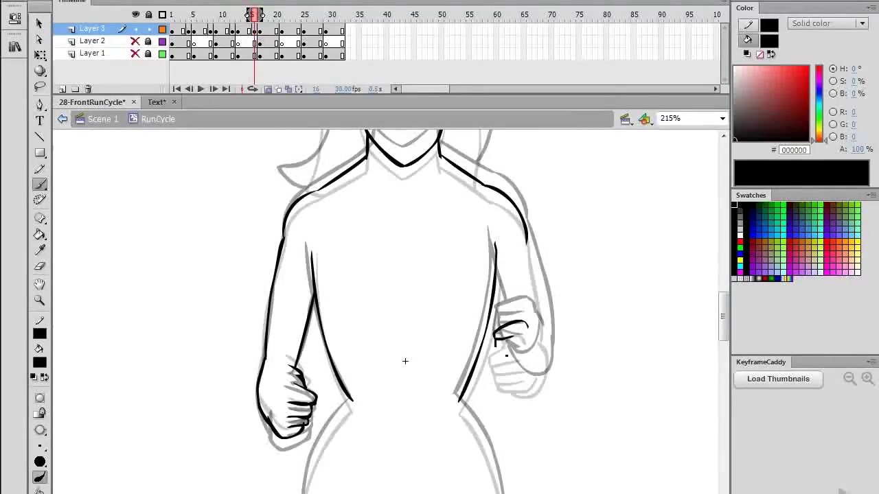
drag(495, 340, 516, 348)
drag(502, 356, 527, 366)
drag(534, 356, 527, 365)
drag(496, 281, 506, 324)
drag(509, 368, 552, 337)
drag(526, 241, 551, 340)
key(ctrl+z)
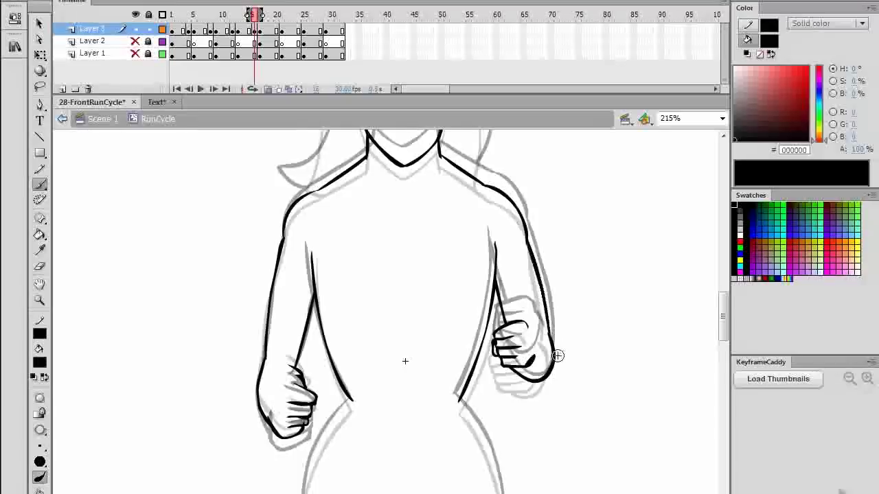
Ink the hips, thighs and inner leg line of the frame 16 in-between, plus the hair strands beside the neck.
drag(723, 317, 723, 342)
mouse_move(351, 215)
mouse_down()
mouse_move(315, 275)
mouse_move(323, 448)
mouse_up()
drag(404, 313, 411, 440)
mouse_move(459, 212)
mouse_down()
mouse_move(475, 241)
mouse_move(490, 440)
mouse_up()
drag(723, 341, 723, 311)
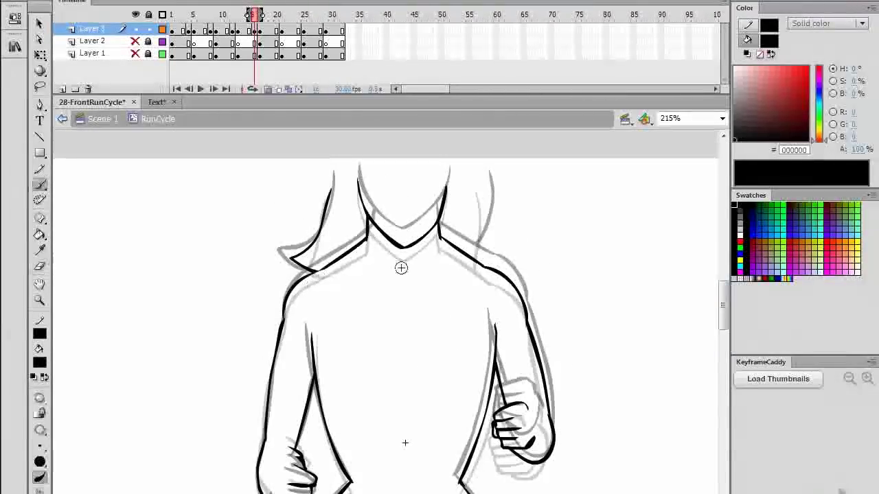
drag(482, 184, 474, 263)
Insert a blank keyframe at frame 20 of Layer 3 and ink the face outline, neck, shoulder lines and both hair strands.
key(period)
key(period)
key(period)
key(period)
key(F7)
key(b)
drag(358, 169, 442, 202)
drag(405, 238, 448, 172)
drag(372, 215, 313, 269)
drag(334, 177, 286, 256)
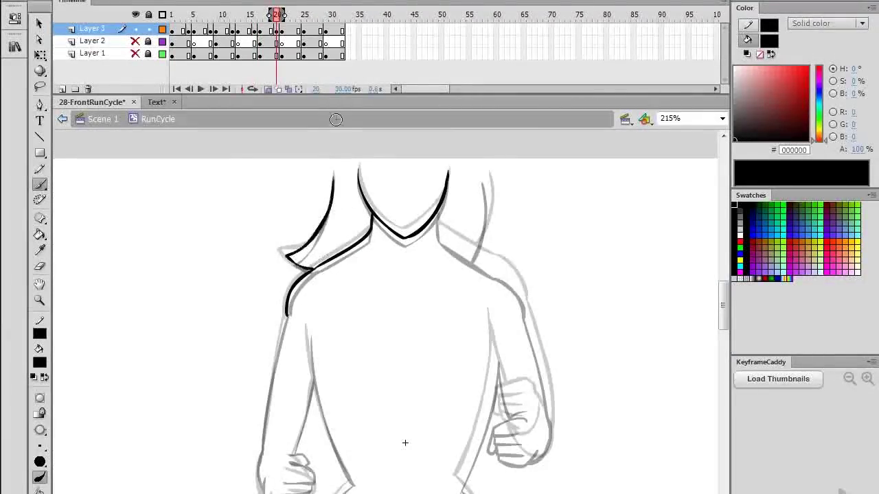
drag(483, 183, 473, 264)
drag(439, 217, 502, 273)
Ink the left-hand torso side, arm lines and fist of the frame 20 in-between.
scroll(514, 279, down, 3)
drag(309, 209, 351, 364)
drag(287, 198, 264, 336)
drag(285, 346, 316, 365)
mouse_move(287, 368)
mouse_down()
mouse_move(312, 370)
mouse_move(302, 400)
mouse_up()
drag(313, 266, 291, 345)
Ink the right-hand torso side, both hip and thigh contours and the inner leg line of the frame 20 in-between.
drag(494, 219, 490, 265)
scroll(450, 364, down, 2)
drag(350, 284, 329, 305)
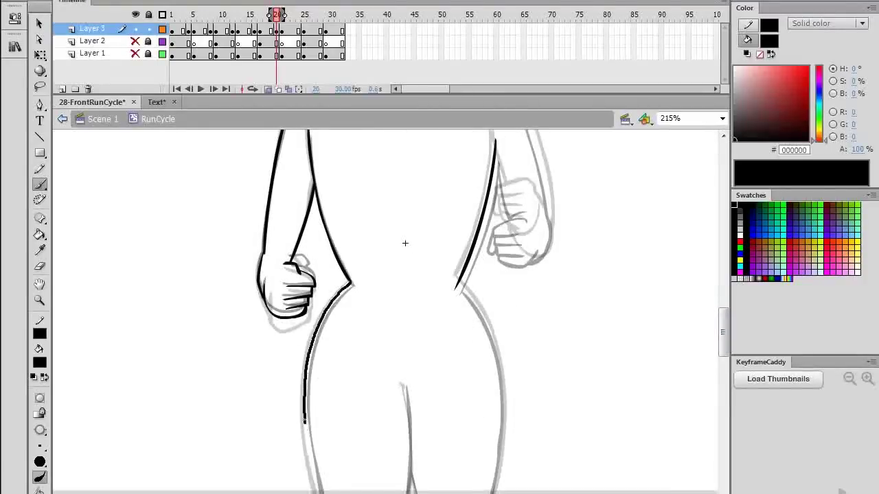
drag(305, 420, 321, 491)
mouse_move(458, 285)
mouse_down()
mouse_move(503, 397)
mouse_move(493, 492)
mouse_up()
scroll(446, 425, down, 1)
drag(402, 363, 413, 471)
Ink the right-hand shoulder, outer arm line and fist of the frame 20 in-between.
scroll(440, 384, up, 5)
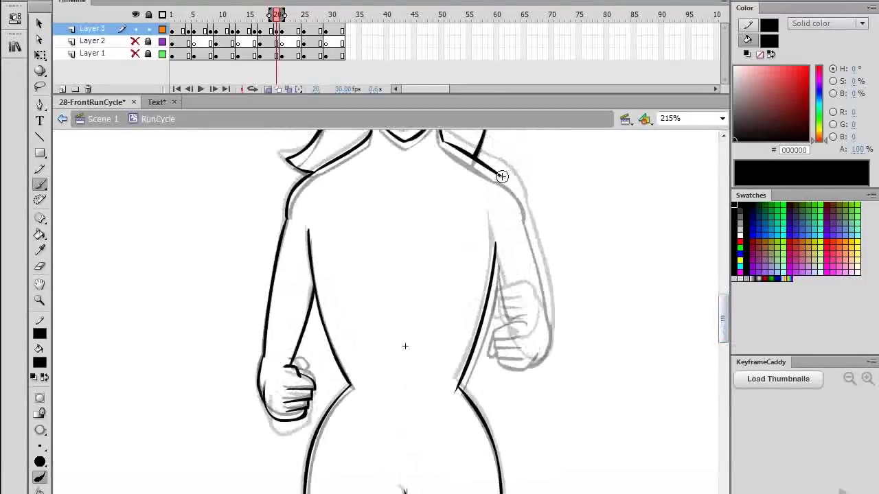
drag(502, 177, 528, 209)
drag(526, 218, 549, 317)
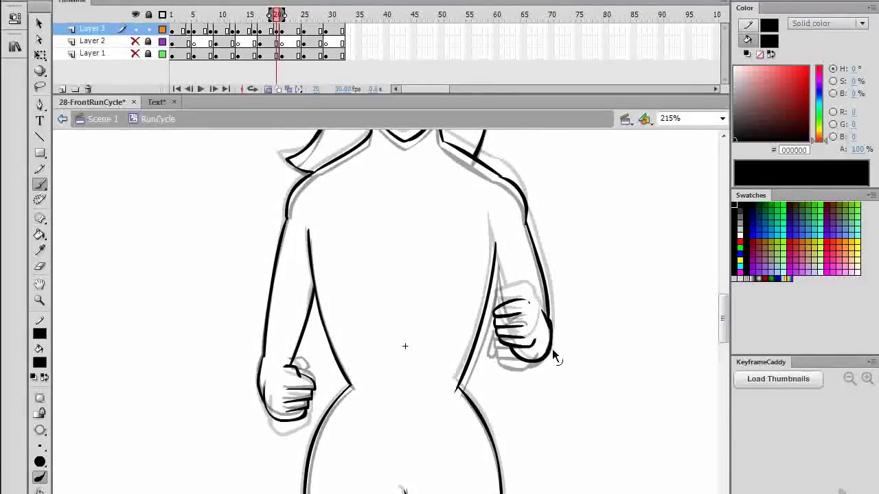
Insert a blank keyframe at frame 24 of Layer 3, save the file, and ink the face outline, left-hand neck, shoulder and hair strand.
mouse_move(724, 319)
mouse_down()
mouse_move(723, 329)
mouse_move(723, 312)
mouse_up()
key(period)
key(period)
key(period)
key(period)
key(F7)
key(q)
key(ctrl+s)
key(b)
drag(358, 157, 406, 226)
drag(449, 156, 406, 223)
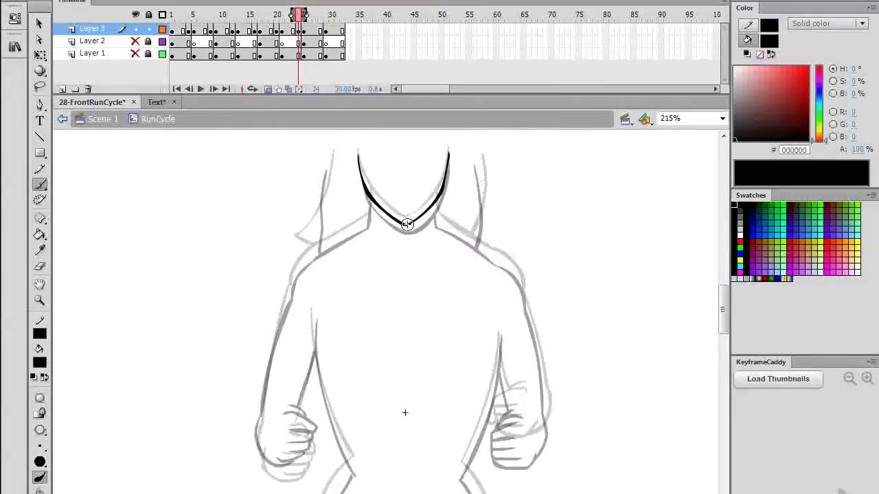
drag(369, 198, 318, 252)
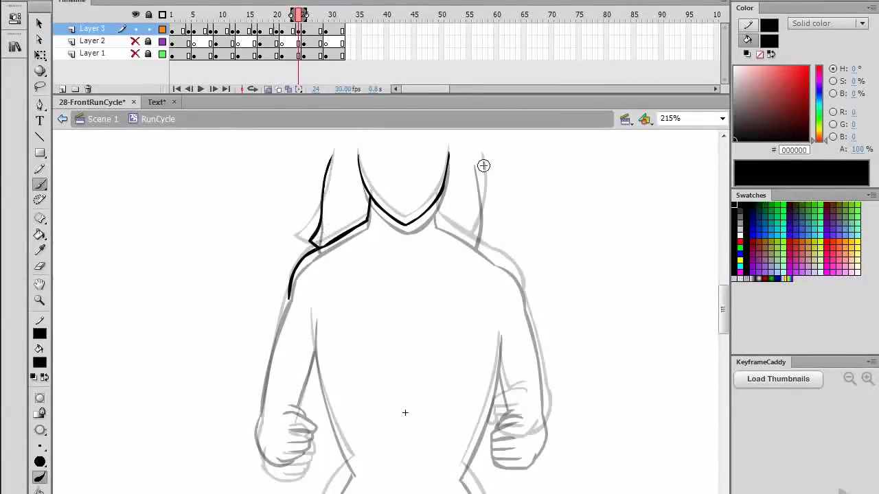
Ink the left-hand arm, both fists and both torso sides of the frame 24 in-between.
scroll(576, 262, down, 1)
drag(285, 393, 310, 398)
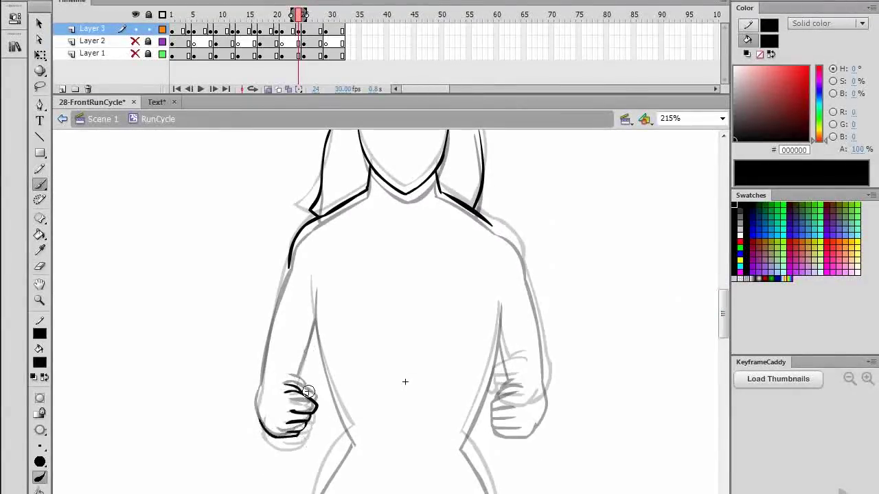
scroll(722, 292, down, 3)
mouse_move(523, 274)
mouse_down()
mouse_move(508, 311)
mouse_move(459, 342)
mouse_up()
Ink the hips, thighs, inner leg line and right-hand outer arm line of the frame 24 in-between.
scroll(435, 276, down, 2)
key(.)
drag(353, 270, 309, 387)
drag(465, 275, 506, 433)
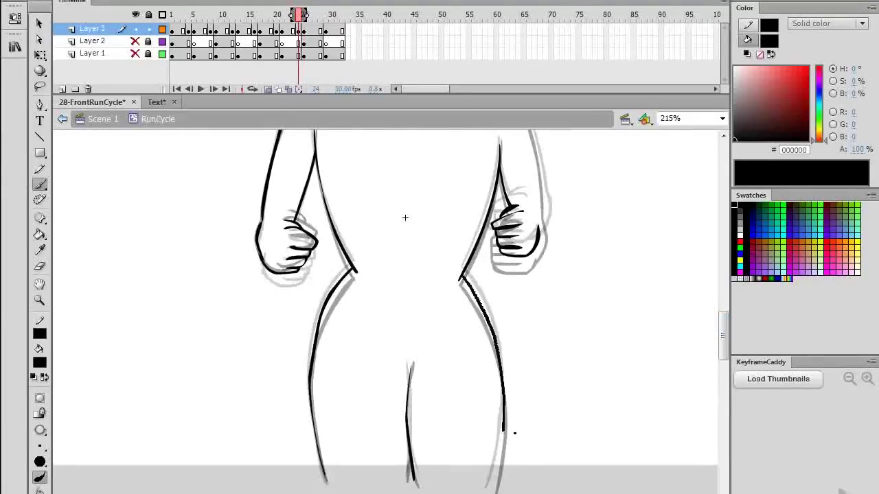
scroll(514, 433, up, 5)
drag(527, 259, 543, 356)
Insert a blank keyframe at frame 28 of Layer 3, save the file, and ink the face outline, left-hand neck and shoulder.
key(.)
key(.)
key(.)
key(.)
key(F7)
key(ctrl+s)
scroll(630, 337, up, 2)
mouse_move(357, 153)
mouse_down()
mouse_move(361, 171)
mouse_move(449, 156)
mouse_up()
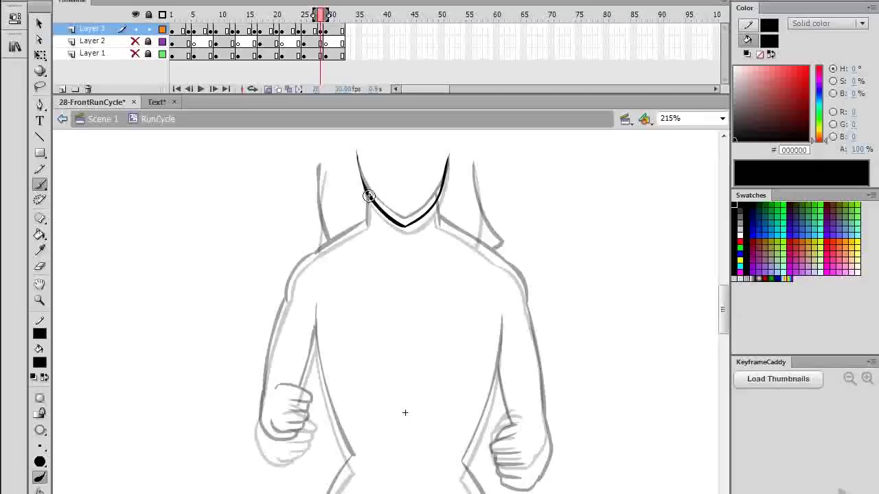
drag(369, 196, 289, 297)
Ink the left-hand torso side, arm lines and fist of the frame 28 in-between, adjusting the fist with Free Transform.
drag(315, 309, 354, 465)
scroll(355, 452, down, 3)
drag(316, 213, 304, 255)
drag(288, 164, 265, 263)
mouse_move(281, 266)
mouse_down()
mouse_move(318, 284)
mouse_move(309, 303)
mouse_up()
key(q)
drag(267, 263, 323, 318)
key(b)
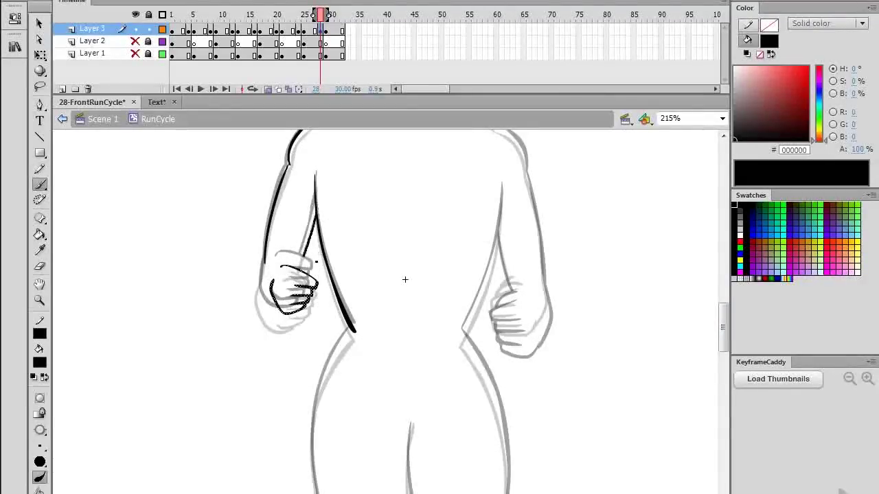
drag(263, 261, 289, 315)
Ink both hip and thigh contours and the inner leg lines of the frame 28 in-between.
scroll(343, 302, down, 2)
drag(354, 255, 331, 462)
drag(411, 348, 423, 468)
drag(412, 427, 408, 467)
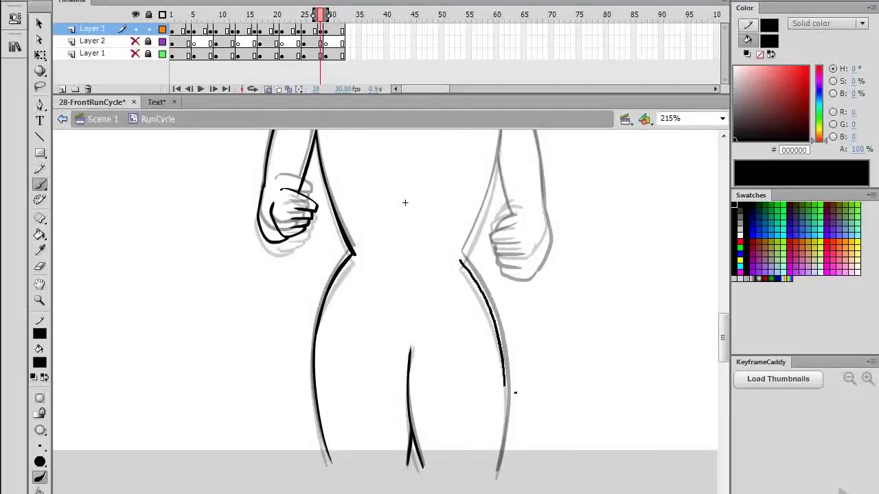
Ink the right-hand neck, shoulder, torso side, arm and fist plus the hair strands of the frame 28 in-between.
scroll(405, 202, up, 5)
mouse_move(437, 187)
mouse_down()
mouse_move(527, 262)
mouse_move(544, 376)
mouse_up()
drag(723, 316, 724, 324)
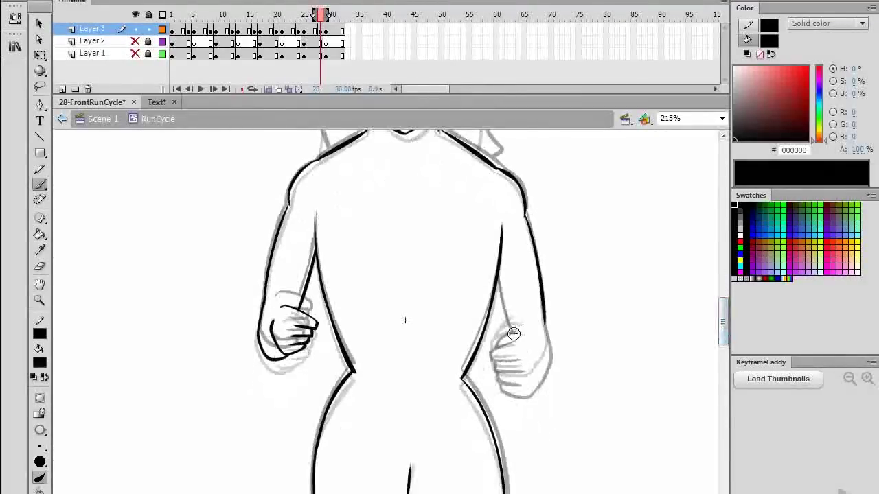
drag(515, 330, 491, 351)
drag(499, 378, 525, 378)
drag(545, 321, 503, 384)
drag(723, 323, 722, 312)
drag(474, 146, 487, 236)
Insert a blank keyframe at frame 32 of Layer 3 and ink the face outline and left-hand neck, shoulder, arm and fist.
key(period)
key(period)
key(period)
key(period)
key(F7)
drag(722, 323, 723, 318)
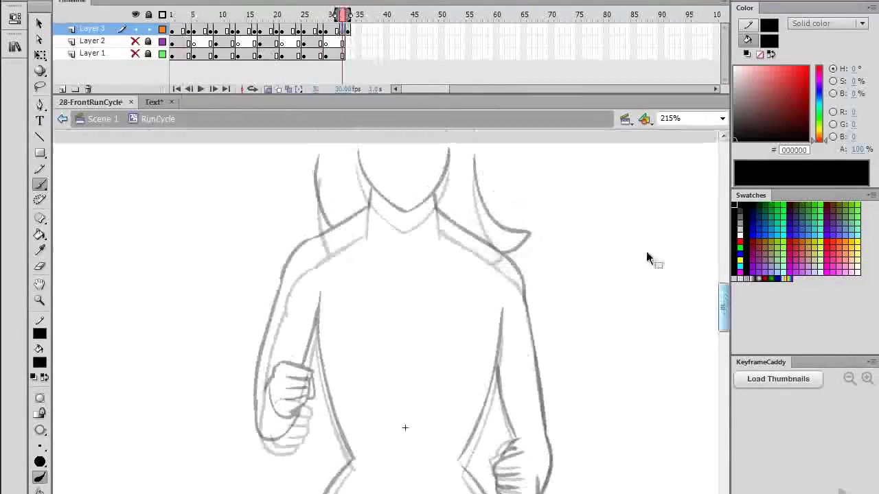
drag(358, 153, 404, 224)
mouse_move(404, 223)
mouse_down()
mouse_move(448, 153)
mouse_move(448, 160)
mouse_up()
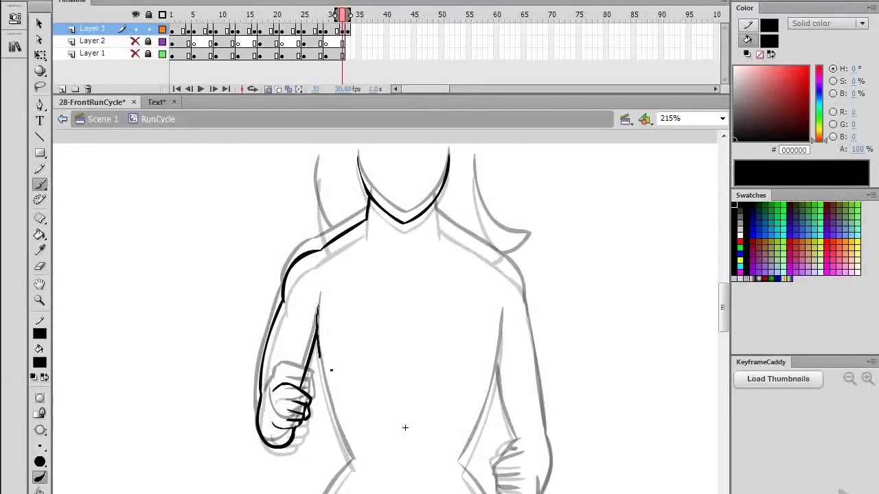
Ink the torso sides, both hip and thigh contours and the inner leg lines of the frame 32 in-between.
drag(320, 358, 353, 461)
drag(724, 309, 724, 335)
drag(353, 260, 316, 340)
drag(410, 364, 422, 485)
drag(460, 263, 509, 491)
drag(724, 335, 724, 320)
drag(502, 237, 460, 369)
Ink the hair strands, right-hand neck and shoulder, and both right-hand arm lines of the frame 32 in-between.
drag(724, 316, 725, 300)
drag(317, 182, 331, 263)
drag(475, 181, 515, 269)
mouse_move(437, 225)
mouse_down()
mouse_move(496, 284)
mouse_move(525, 333)
mouse_up()
drag(725, 303, 724, 316)
drag(526, 235, 544, 360)
drag(498, 295, 515, 362)
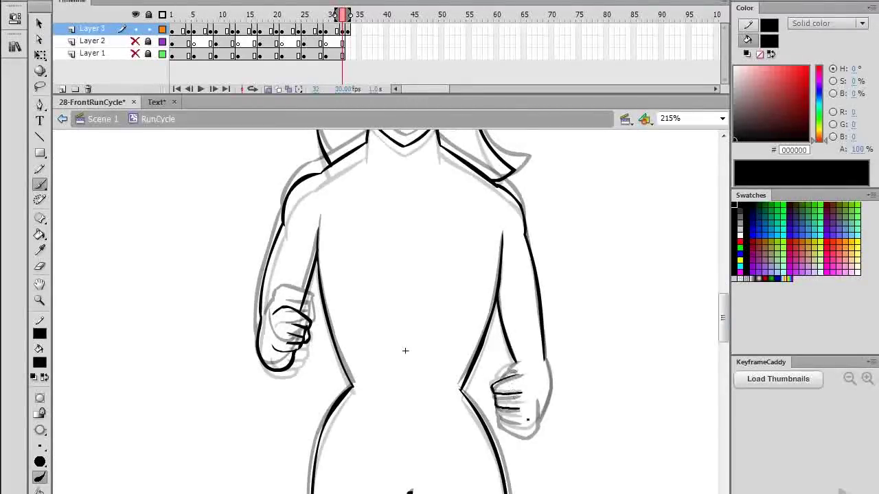
Ink the right-hand fist of the frame 32 in-between and remove the extra frame 33 from Layer 3.
drag(501, 415, 524, 420)
drag(502, 420, 536, 401)
drag(499, 379, 524, 364)
drag(545, 360, 551, 387)
click(348, 30)
key(shift+F5)
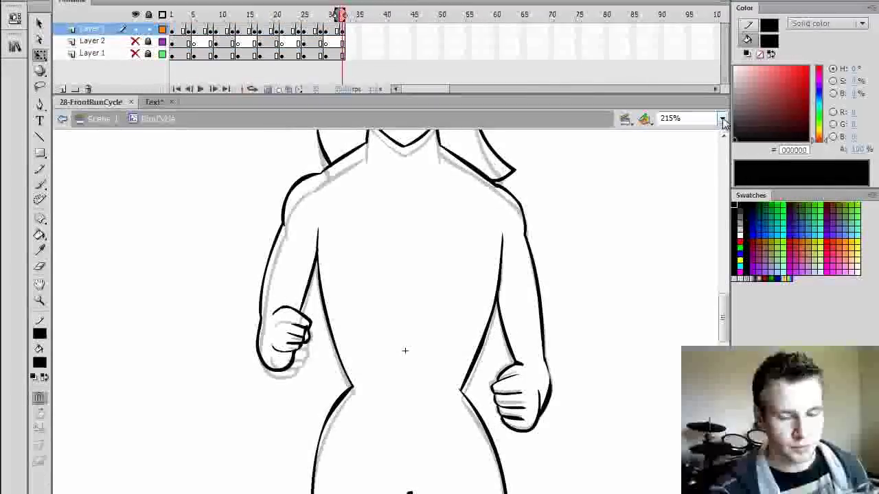
Move every in-between keyframe on Layer 3, from frame 4 through frame 32, one frame earlier and save the file.
click(723, 118)
click(687, 131)
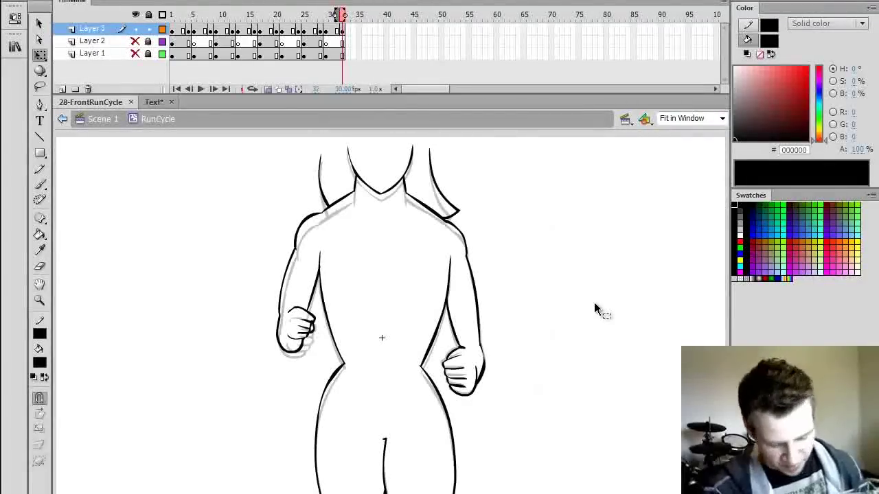
click(190, 30)
key(Return)
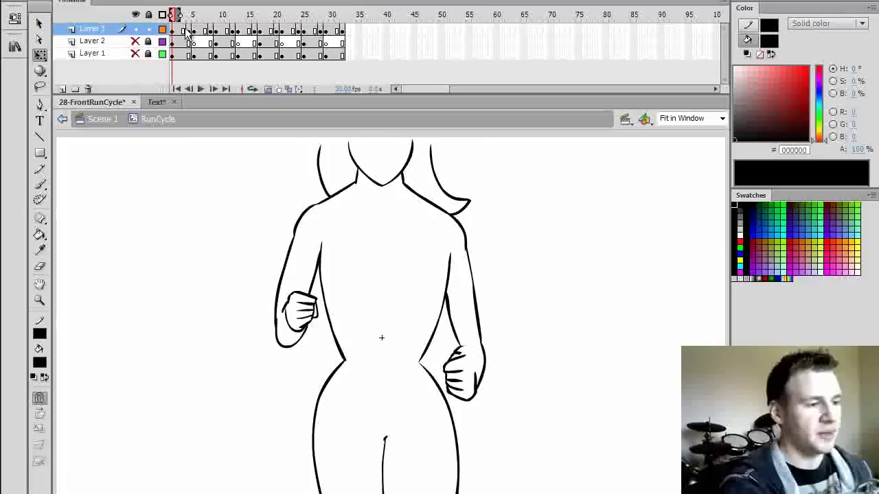
click(187, 32)
click(212, 35)
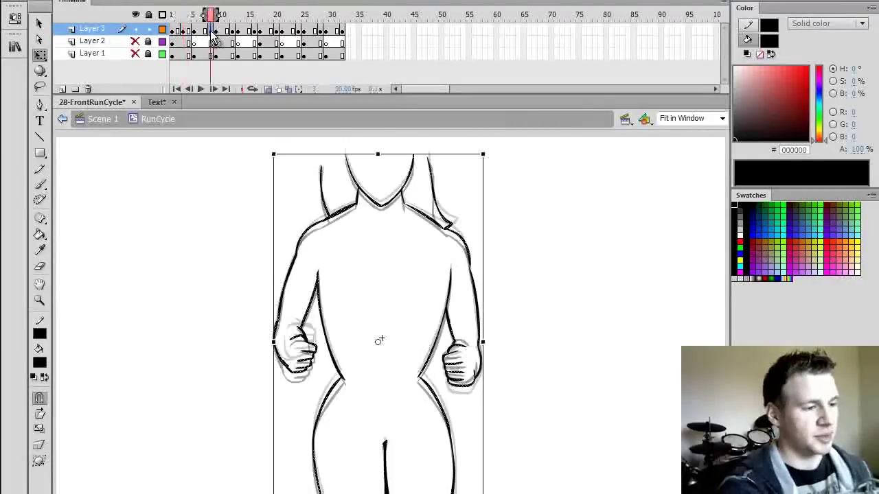
click(231, 31)
click(249, 32)
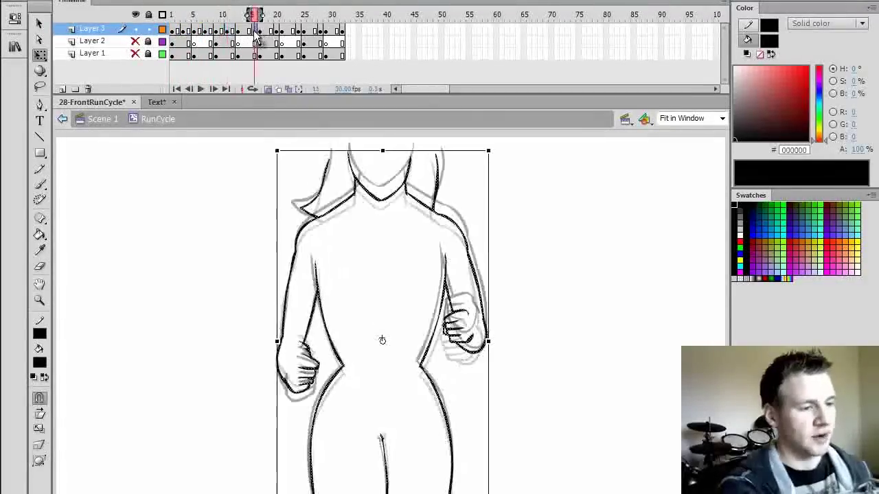
click(274, 32)
click(293, 32)
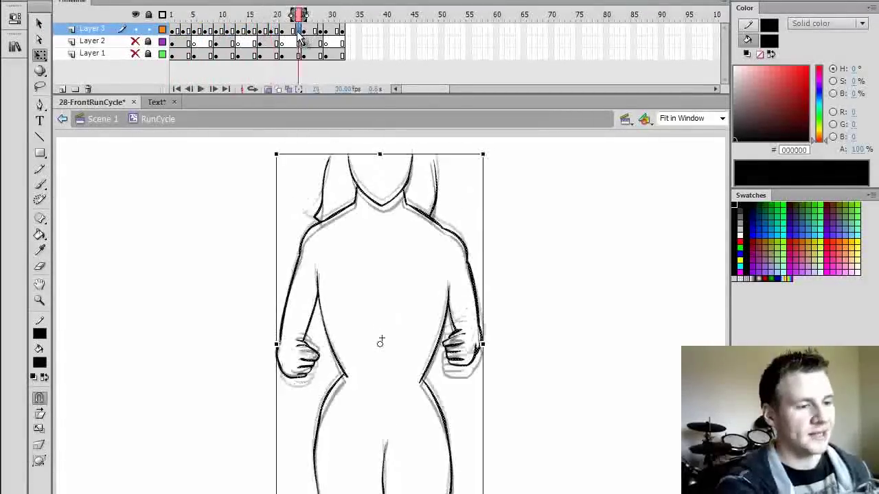
click(318, 32)
click(340, 31)
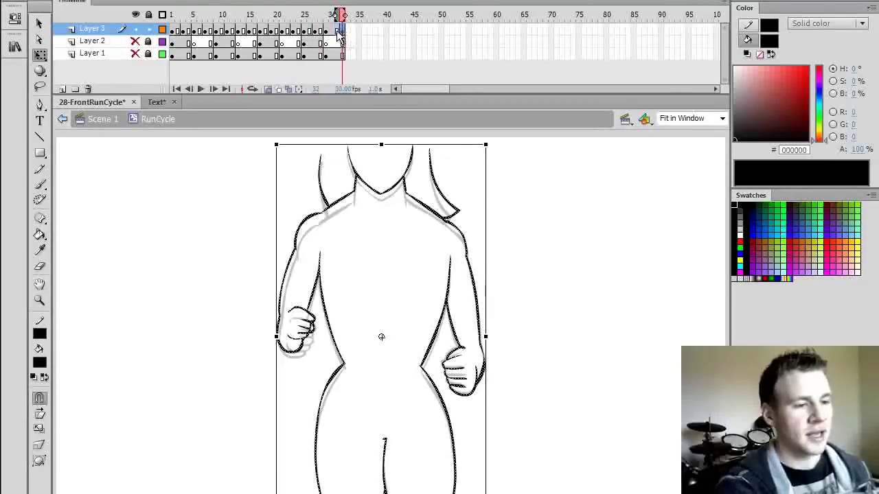
key(ctrl+s)
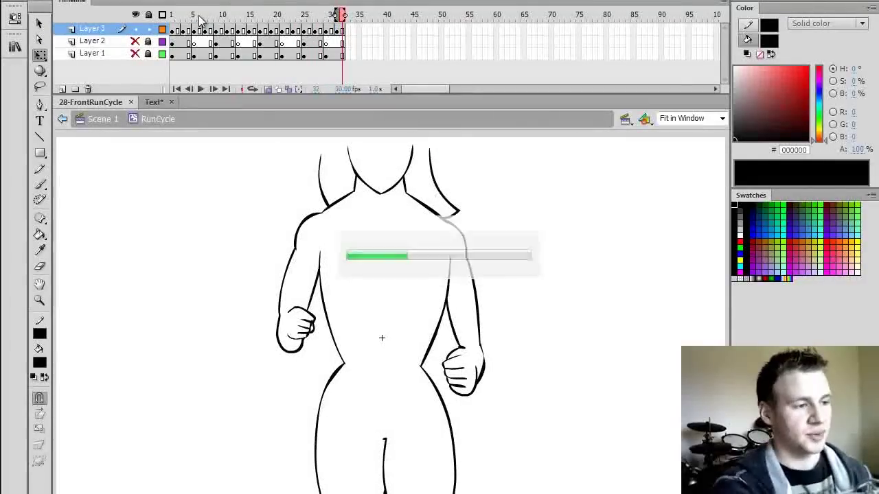
Try to delete the hidden rough layers below Layer 3, and undo the deletion.
click(171, 31)
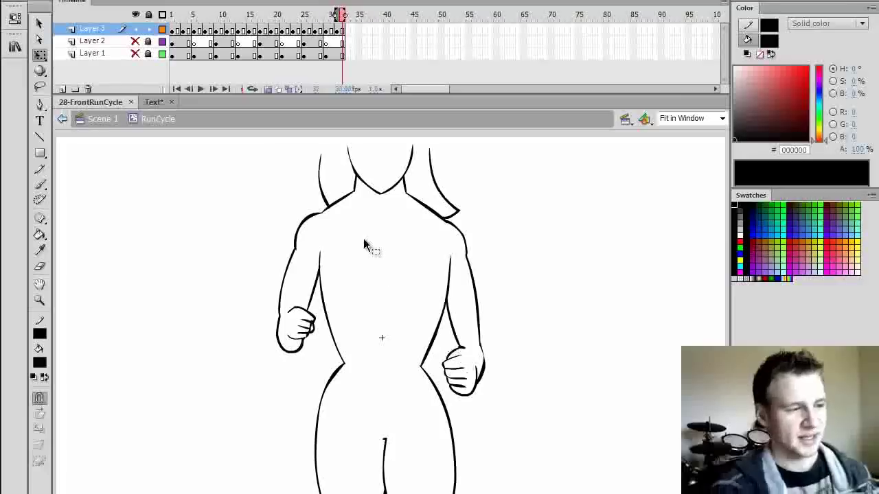
drag(199, 15, 172, 15)
click(96, 53)
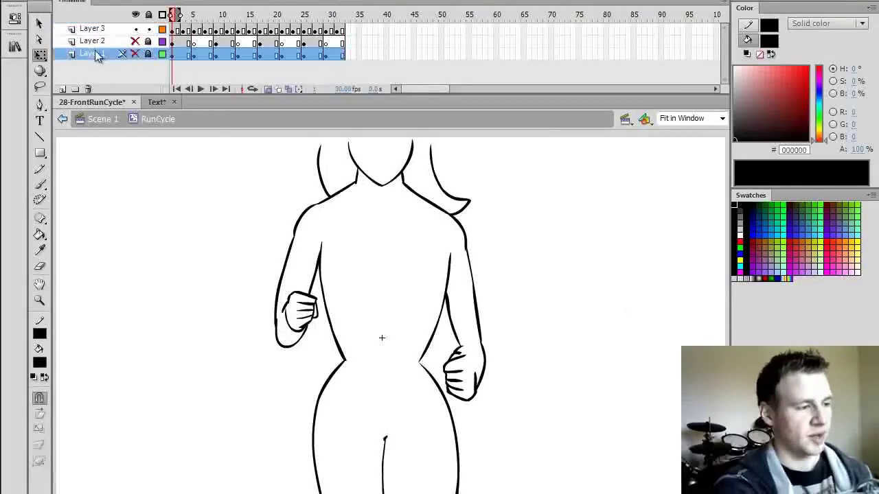
double_click(88, 89)
key(ctrl+z)
key(ctrl+z)
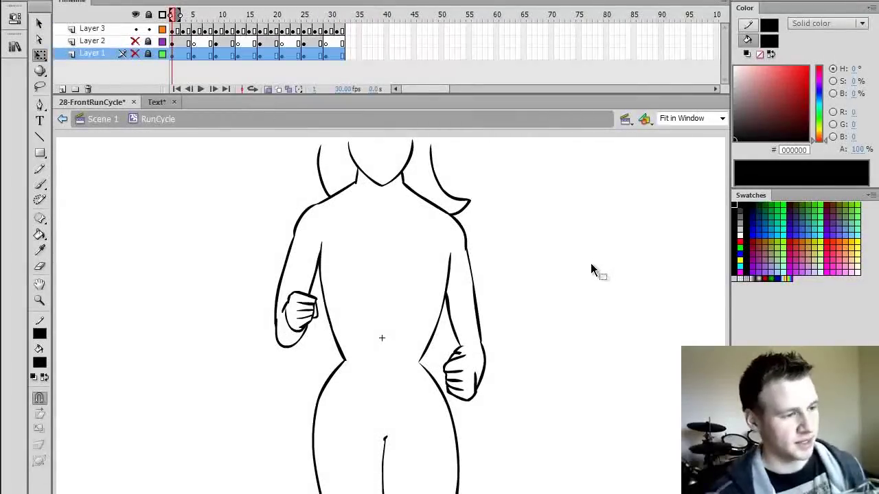
Save the file and play the run cycle repeatedly from frame 1 to check the motion.
key(ctrl+s)
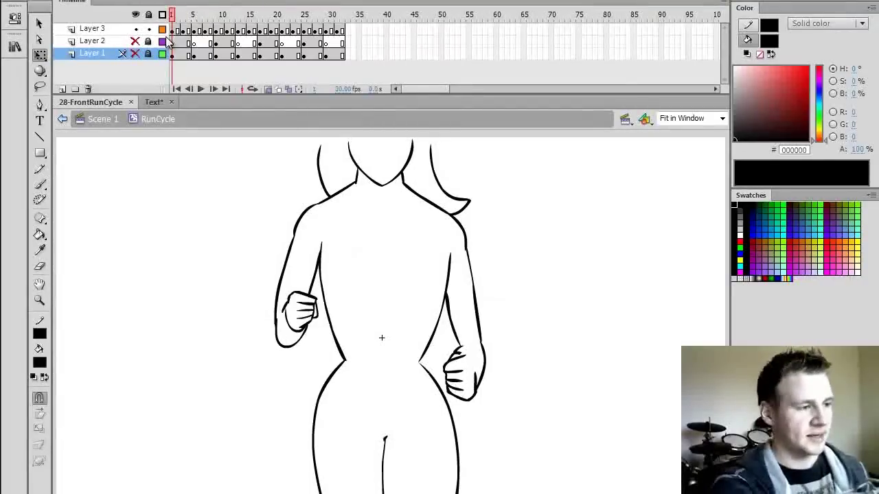
key(Return)
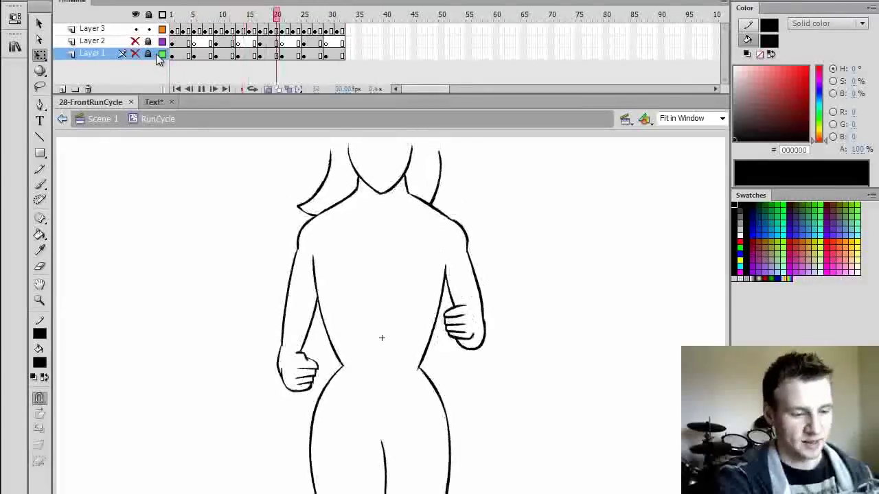
key(Return)
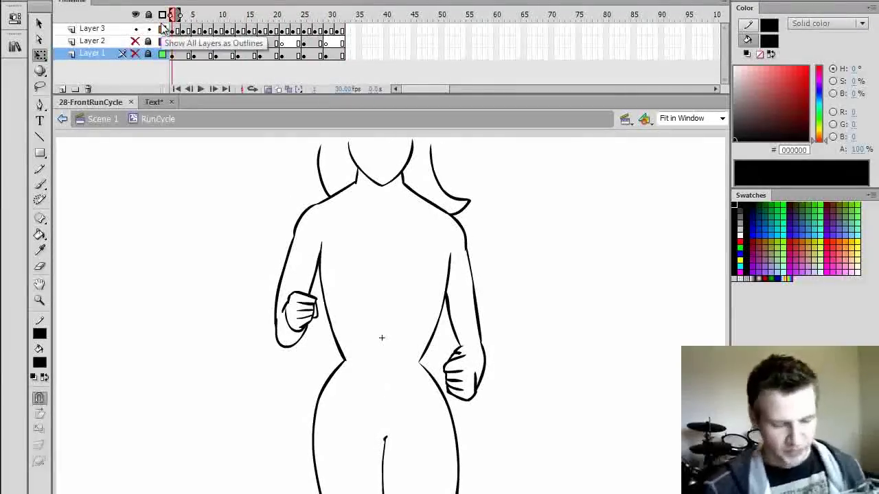
drag(184, 15, 146, 71)
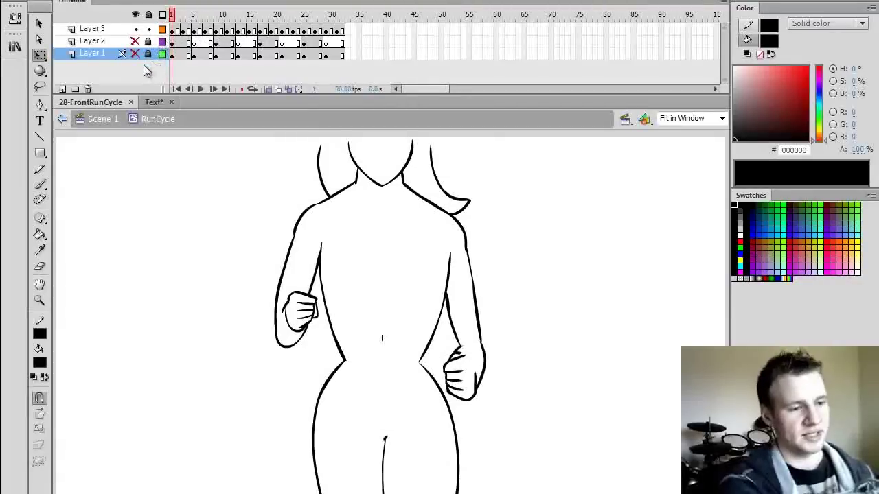
key(Return)
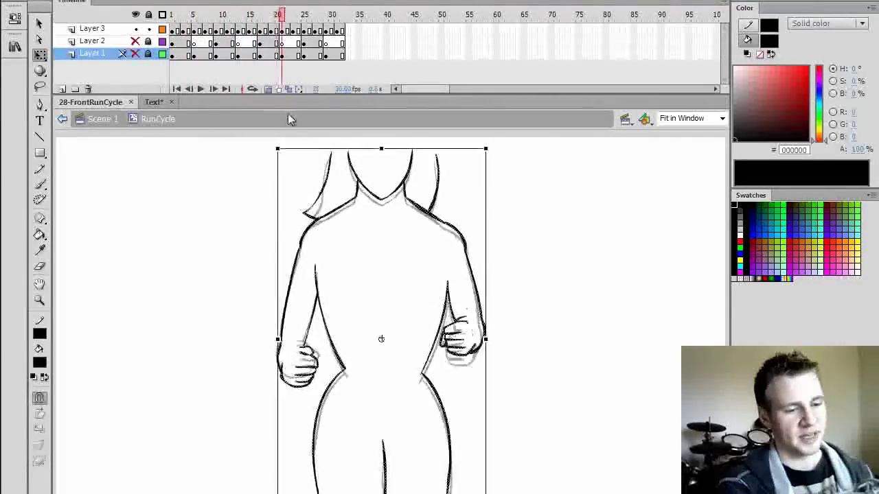
key(Return)
key(shift+comma)
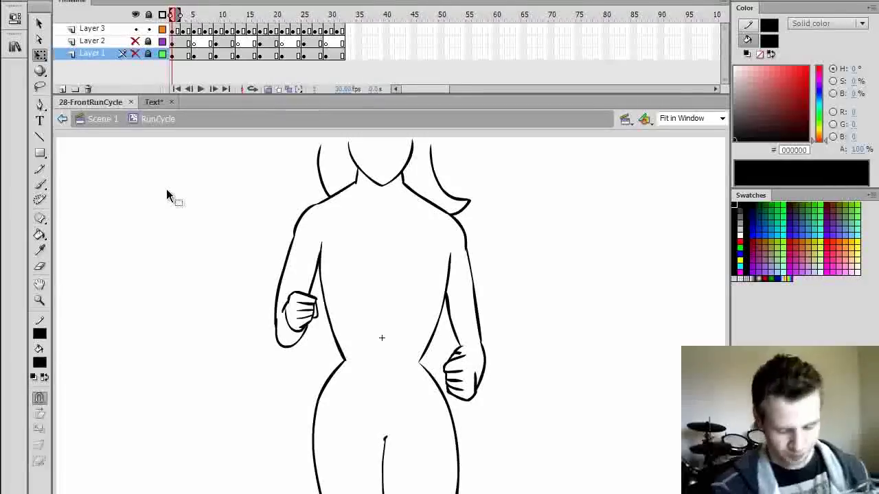
Nudge the Layer 3 drawings at frames 3 and 7 slightly downward to adjust the body's bounce.
mouse_move(164, 39)
mouse_down()
mouse_move(227, 33)
mouse_move(195, 32)
mouse_up()
click(194, 33)
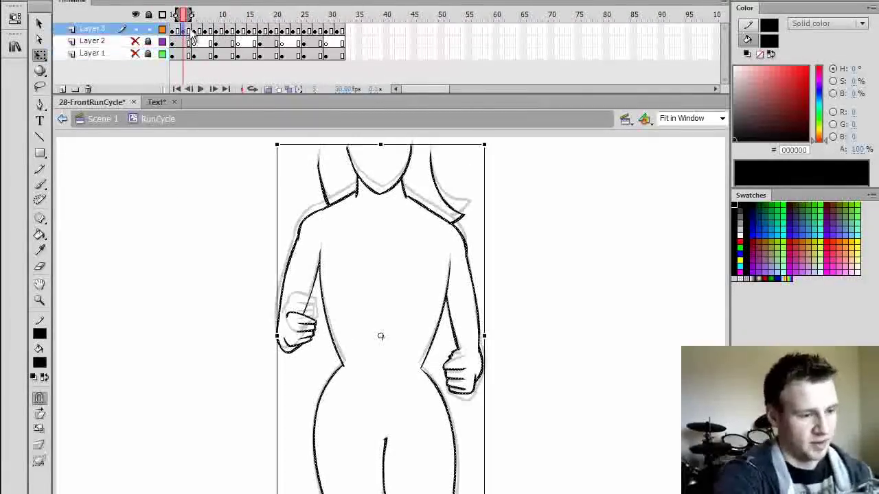
click(203, 32)
click(206, 33)
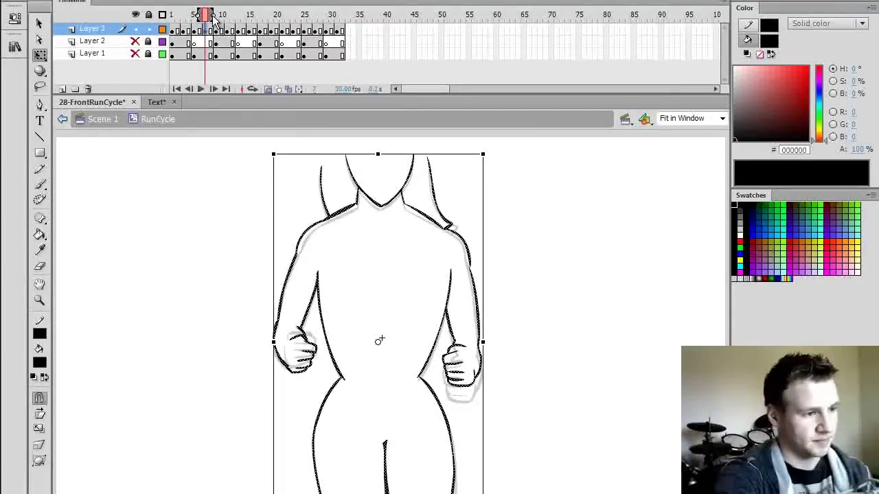
click(204, 28)
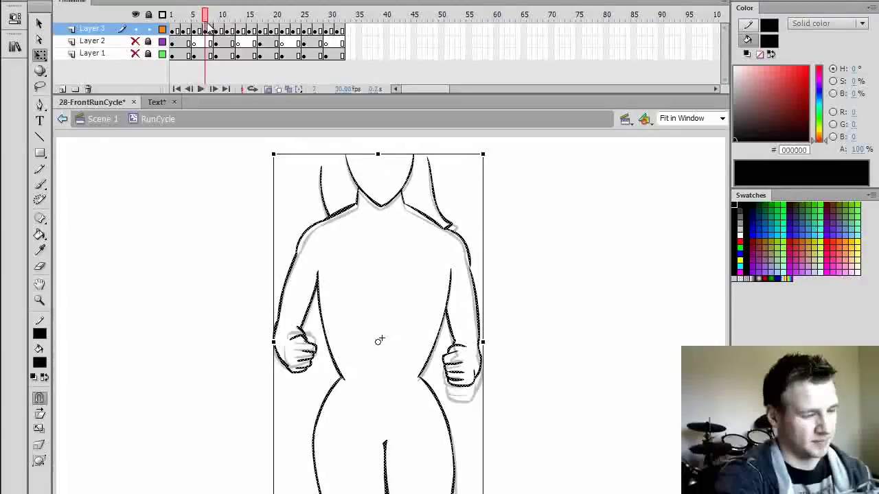
click(211, 31)
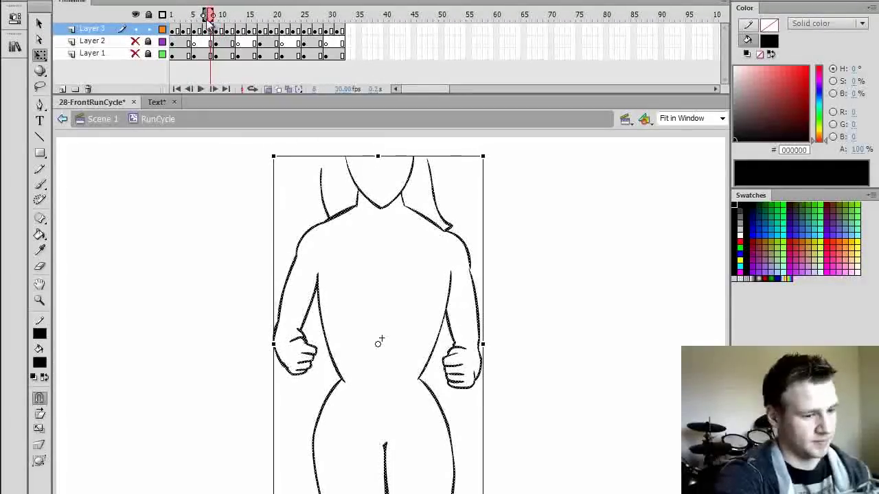
Play the run cycle from frame 1 and check the poses around frames 8 and 15.
drag(189, 22, 210, 21)
key(Return)
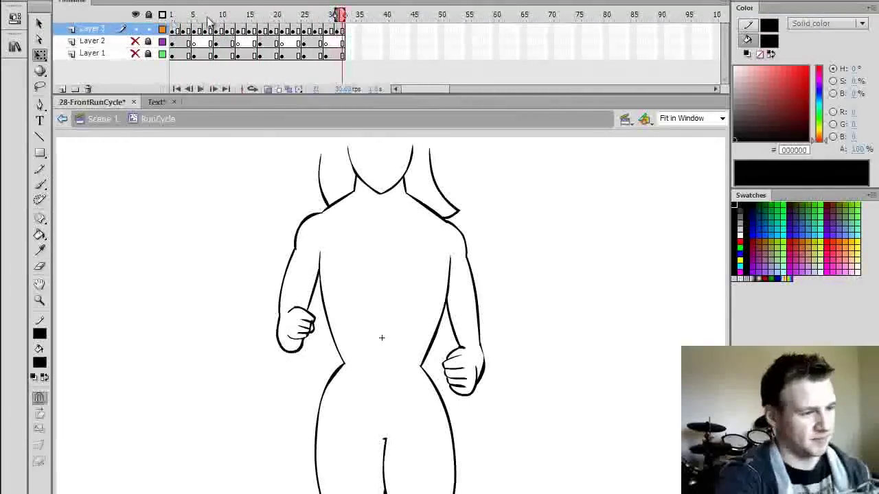
click(173, 17)
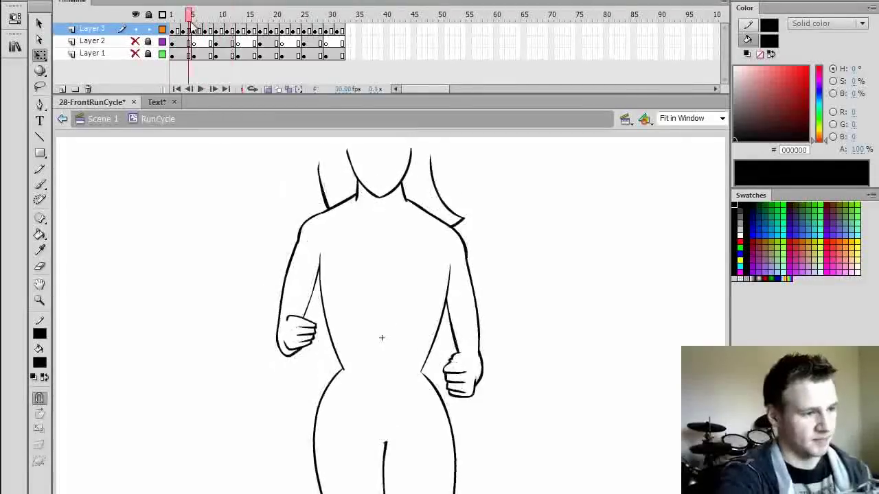
click(212, 30)
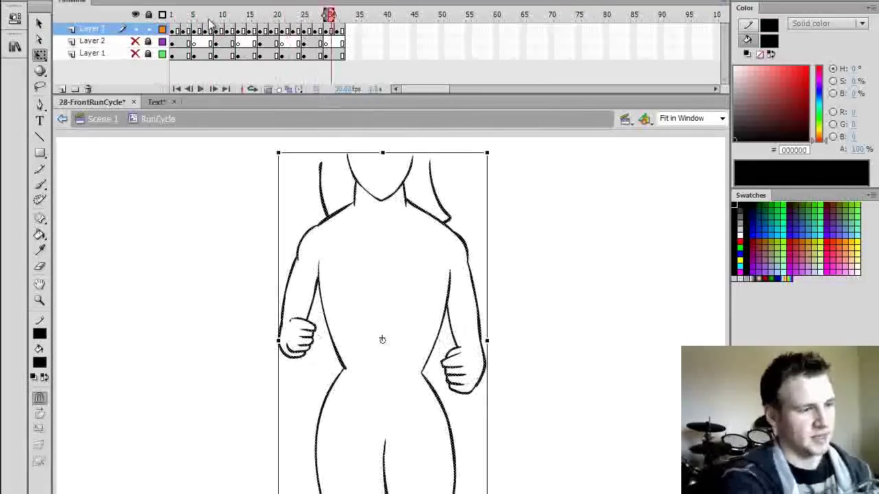
click(249, 32)
drag(252, 32, 173, 37)
key(Return)
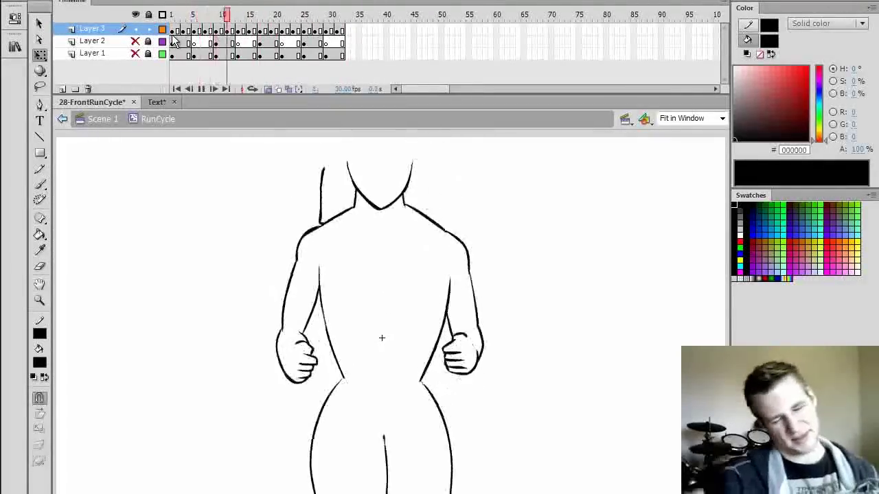
key(Return)
Scrub back from frame 14 to frame 1 and replay the full 32-frame cycle to judge its smoothness.
click(245, 22)
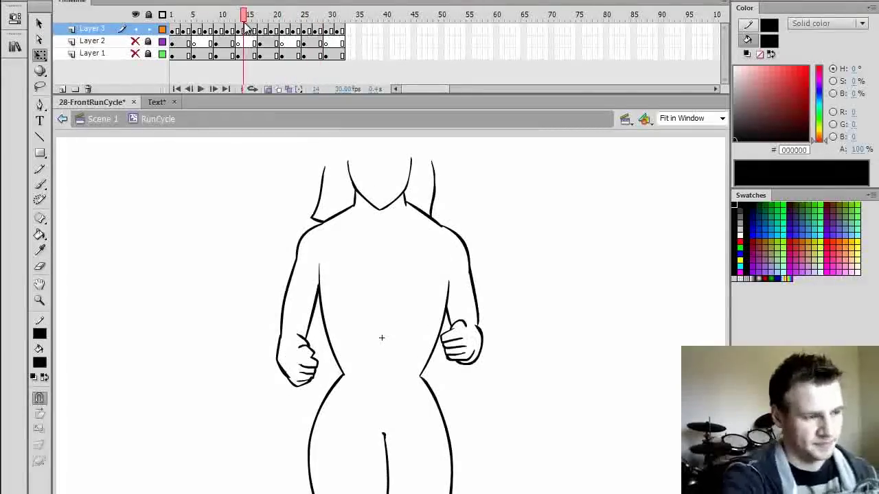
drag(246, 27, 179, 33)
click(183, 32)
click(173, 16)
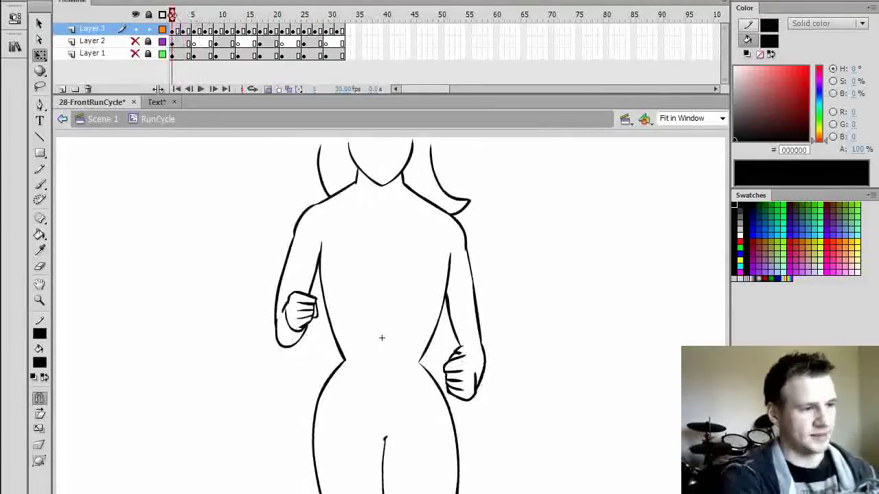
key(Return)
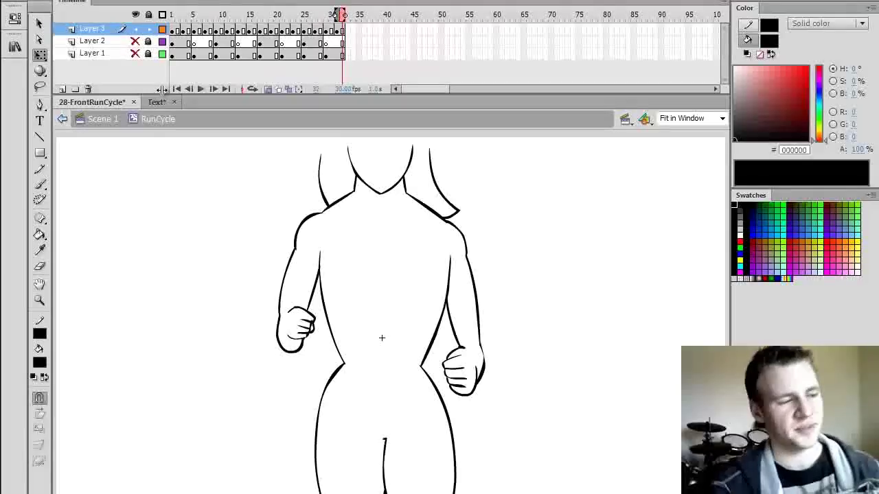
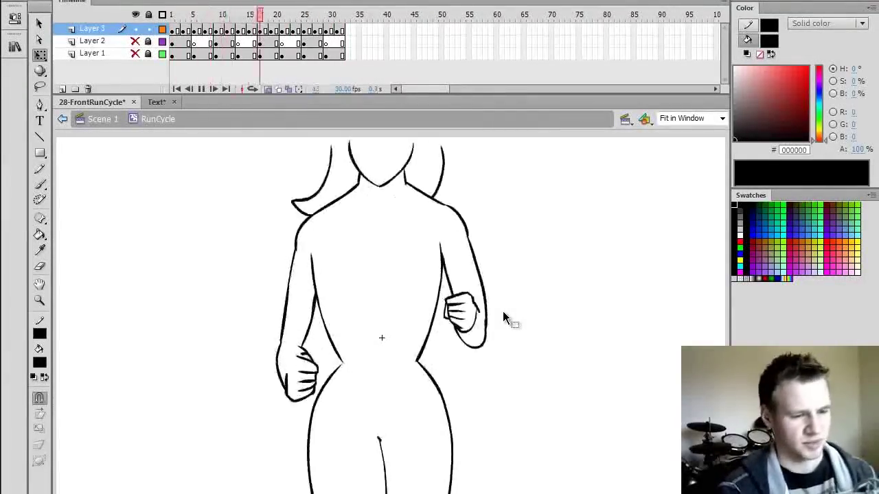
click(171, 15)
drag(170, 39, 376, 34)
key(Return)
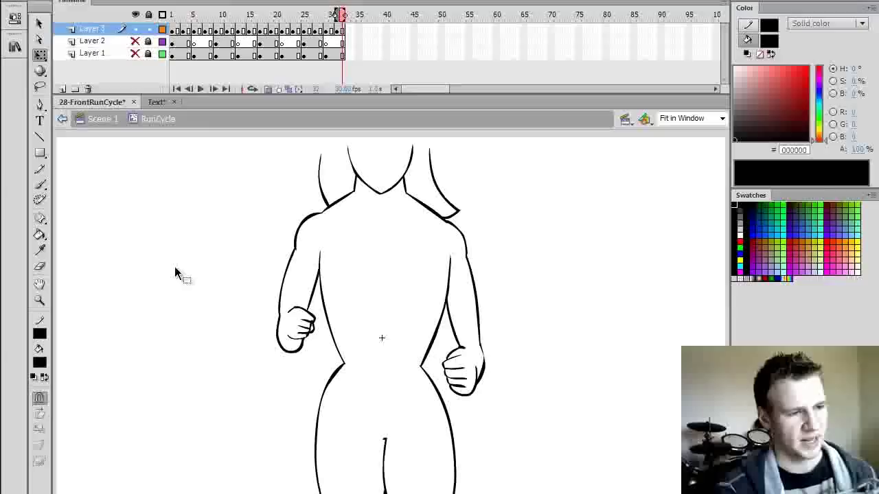
key(Return)
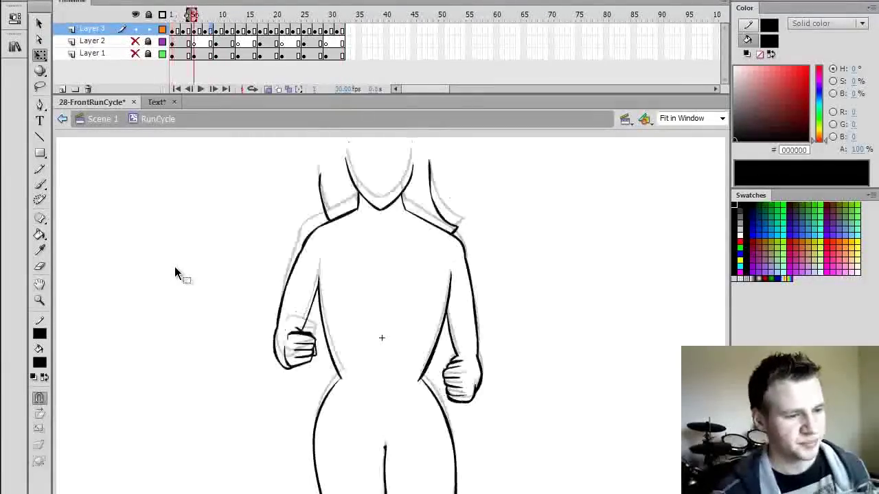
Step back and forth through the Layer 3 frames to compare neighbouring run-cycle poses.
key(period)
key(period)
key(comma)
key(comma)
key(comma)
key(comma)
key(comma)
key(comma)
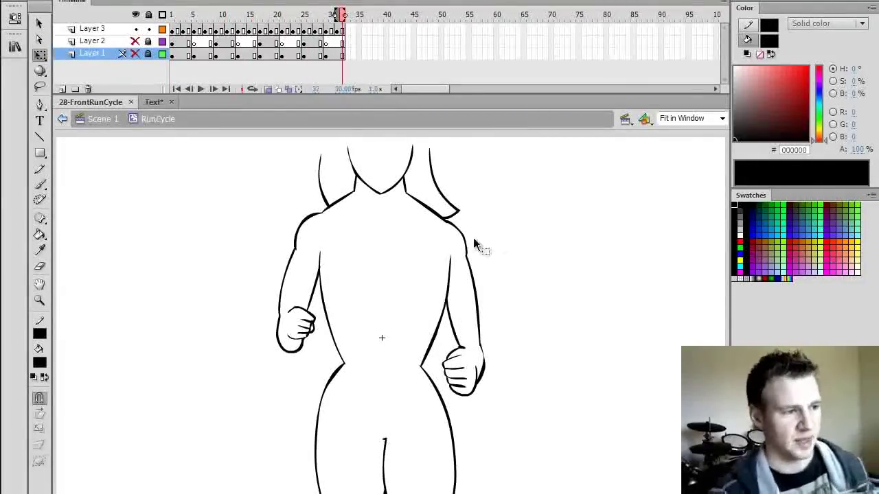
Return to Scene 1, add a Layer 1 keyframe at frame 3 and duplicate its RunCycle symbol as RunCycle copy.
click(97, 28)
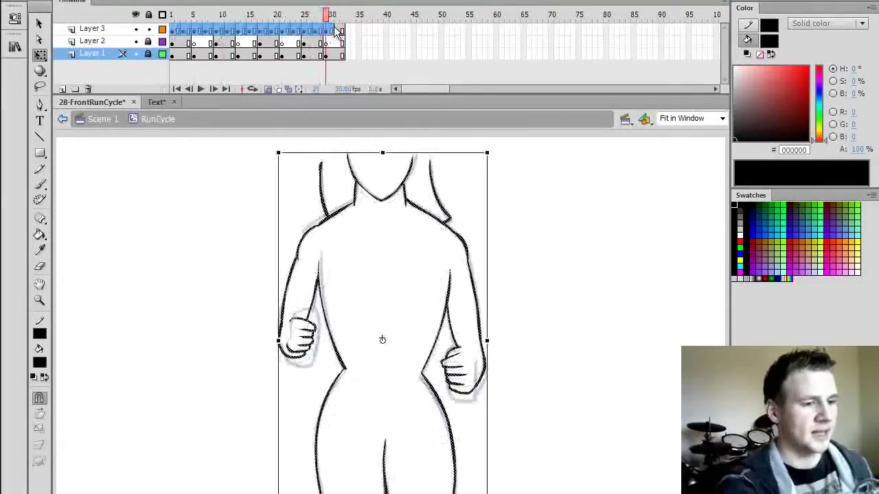
click(62, 119)
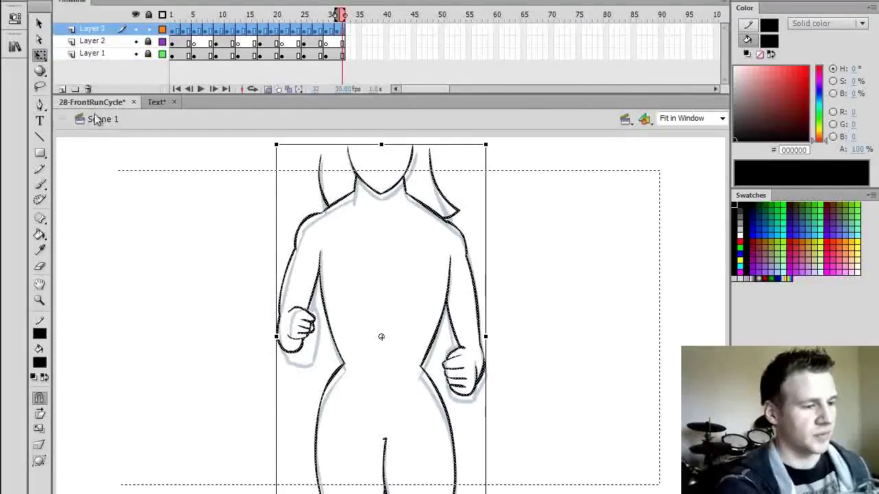
click(510, 180)
drag(183, 29, 183, 89)
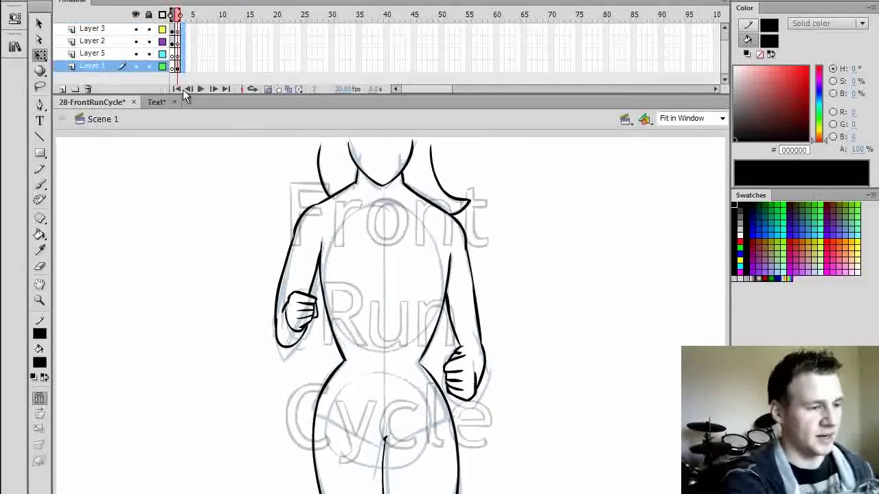
key(F6)
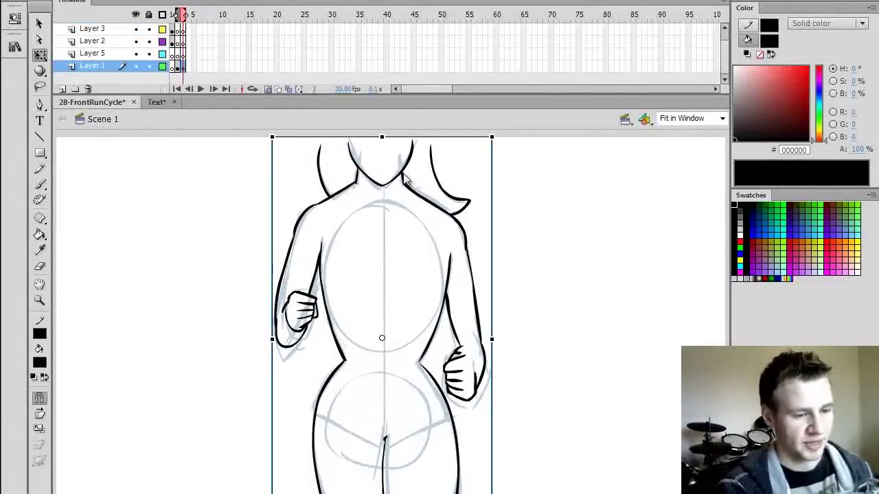
right_click(406, 182)
click(471, 399)
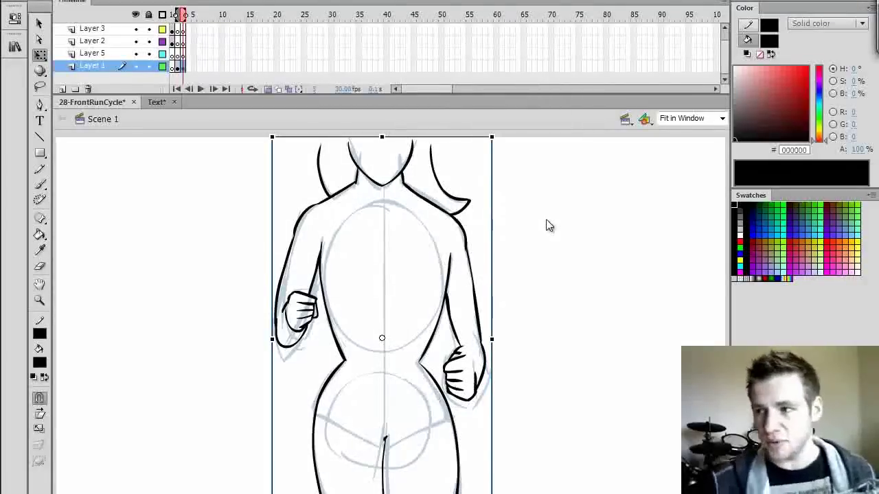
Open the RunCycle copy symbol and delete its sketch layers, Layer 1 and Layer 2.
double_click(413, 191)
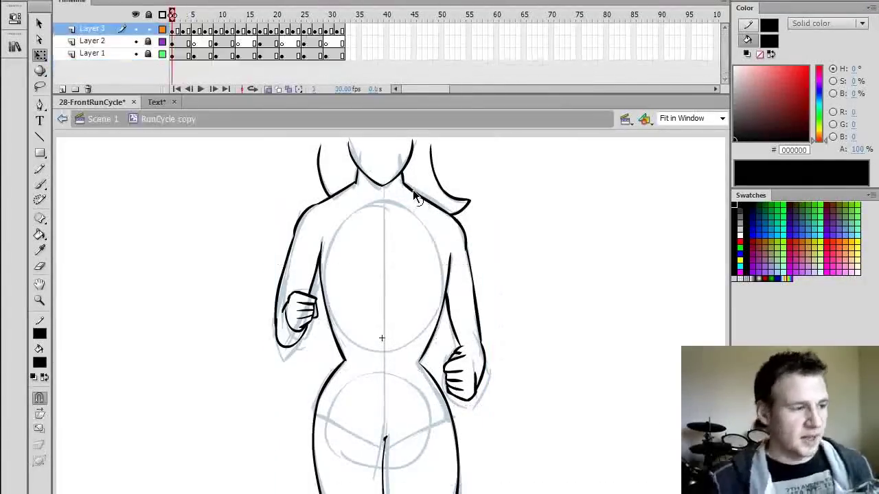
click(92, 53)
click(89, 88)
click(88, 88)
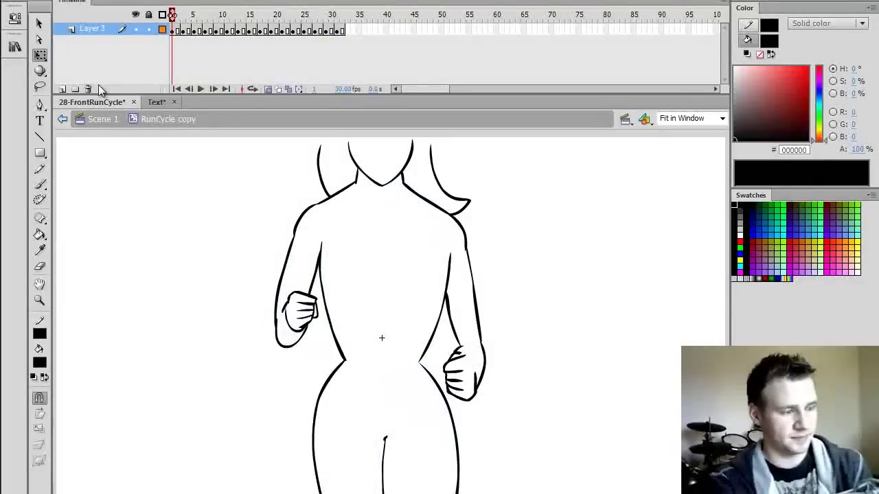
Copy all 32 Layer 3 frames, add a new layer above and move the frame 1 drawing onto it.
drag(173, 15, 216, 17)
click(342, 31)
click(464, 76)
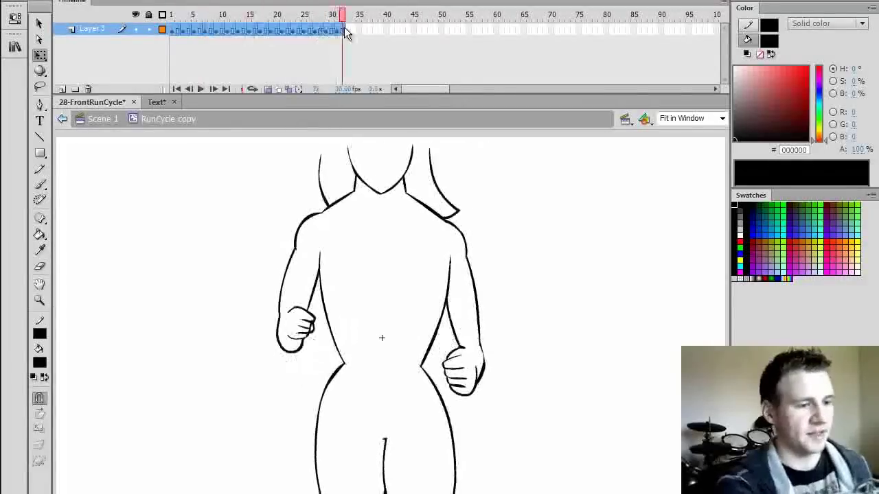
drag(342, 30, 163, 32)
click(62, 89)
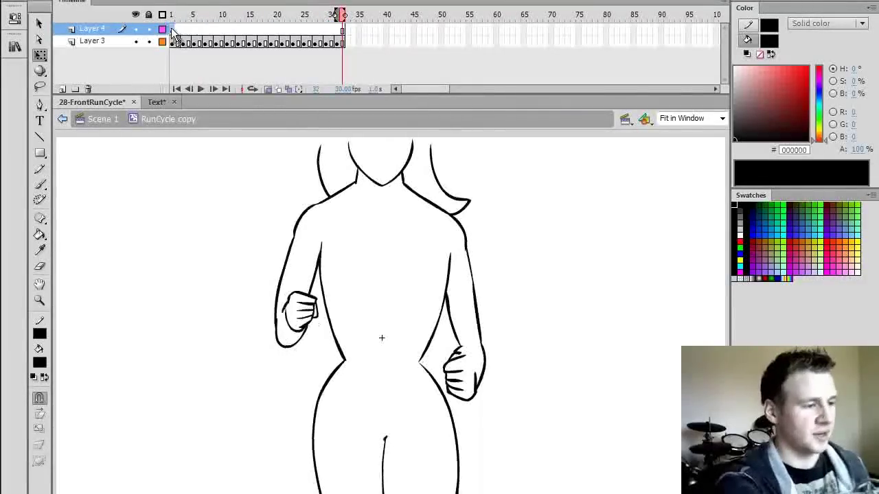
click(174, 30)
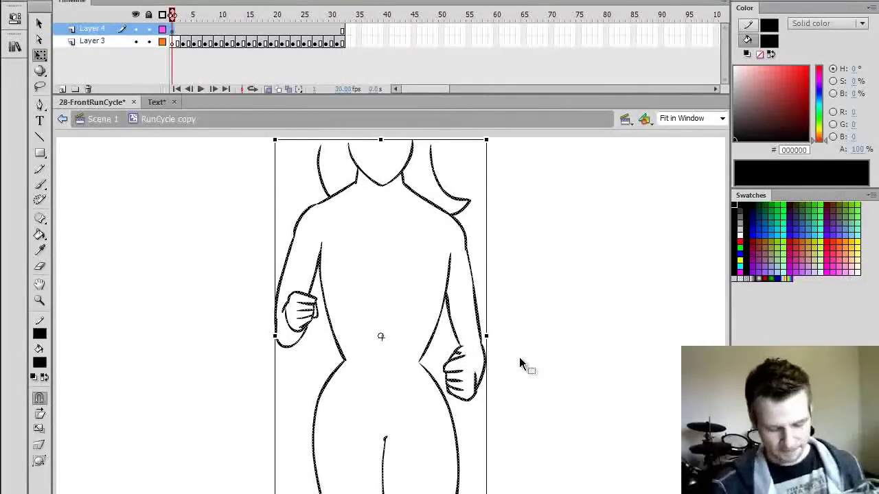
Convert the frame 1 drawing on Layer 4 into a Graphic symbol named Symbol 1.
key(F8)
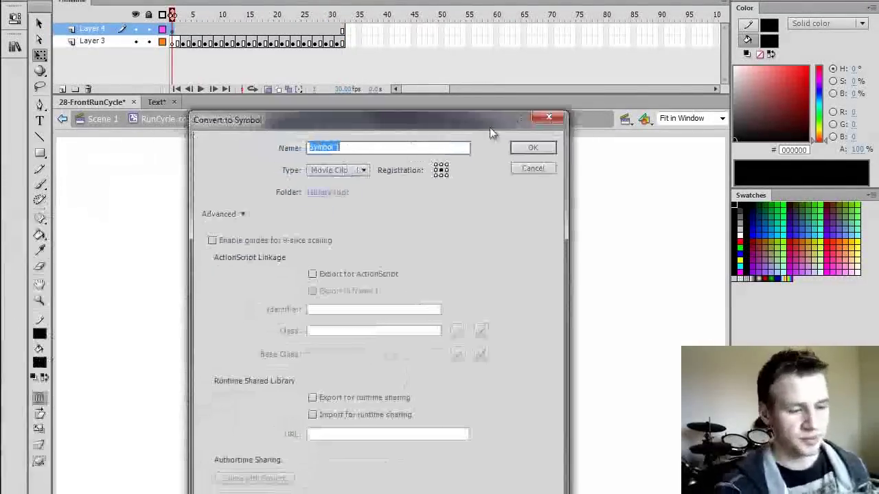
click(338, 170)
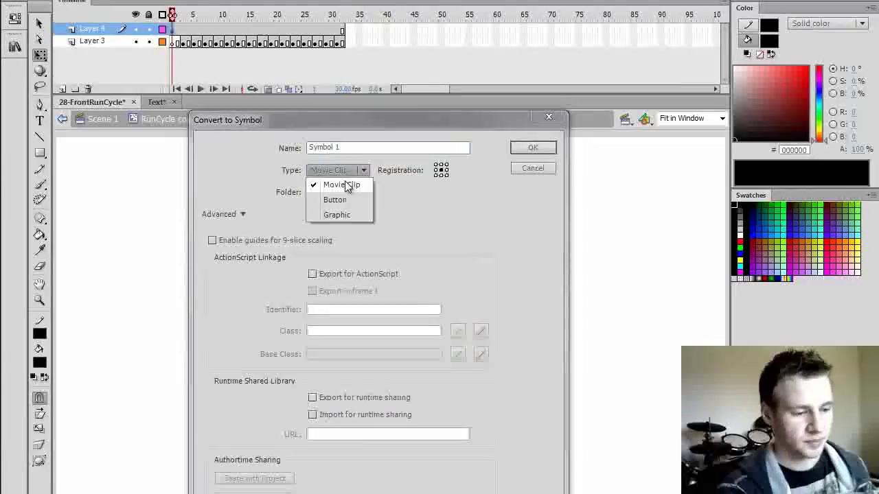
click(338, 214)
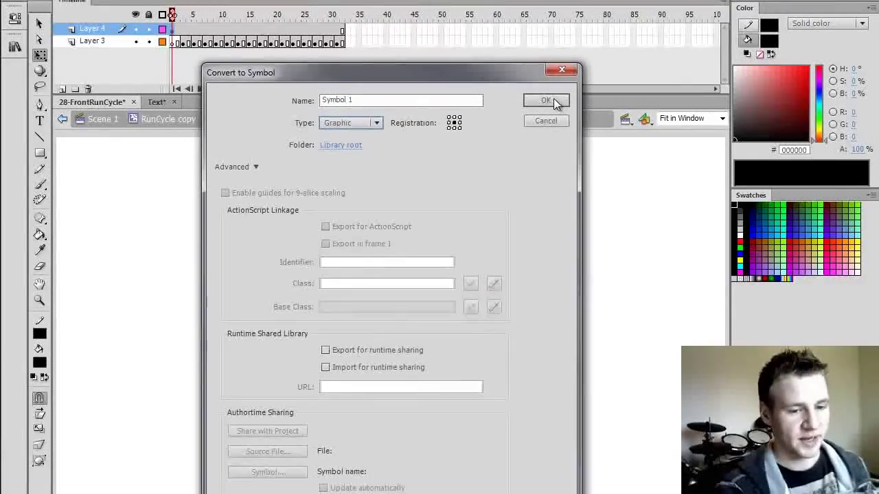
click(555, 102)
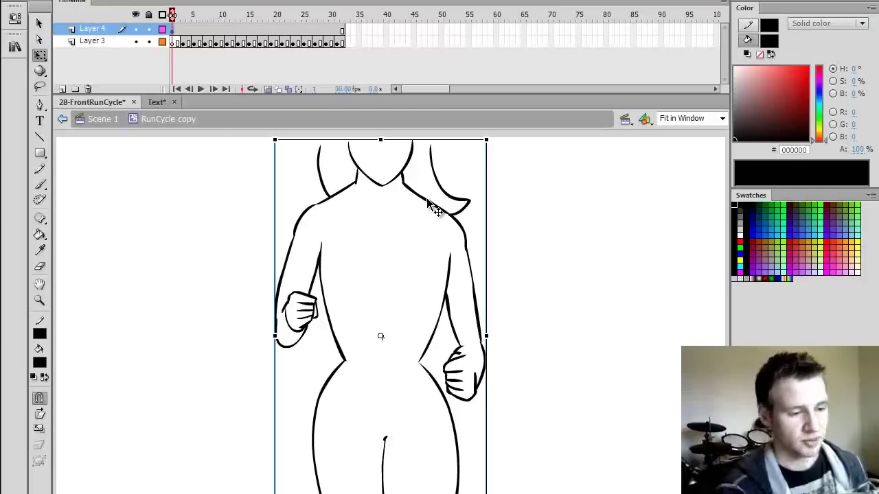
Open Symbol 1, paste the copied 32 run-cycle frames into its Layer 1 and play them.
double_click(359, 186)
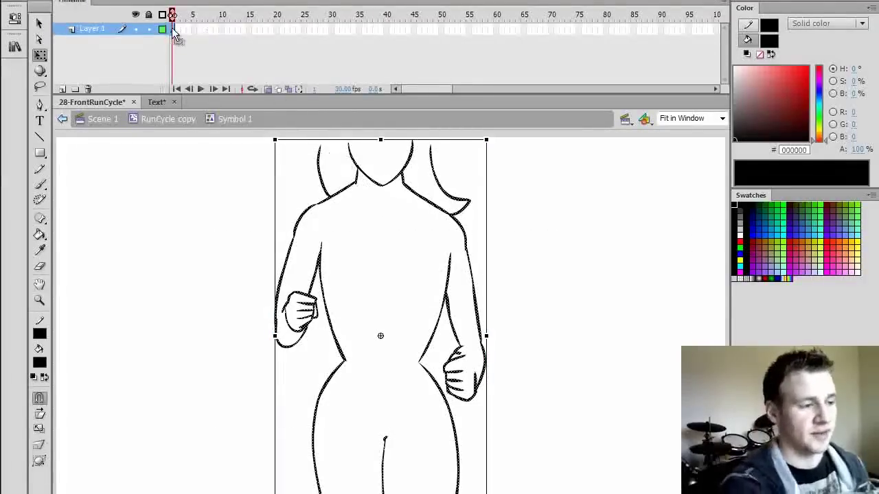
click(561, 245)
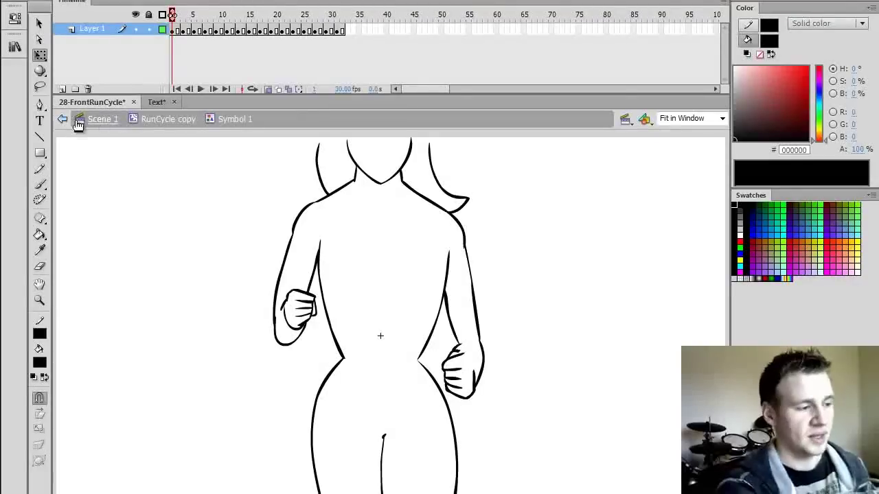
key(Return)
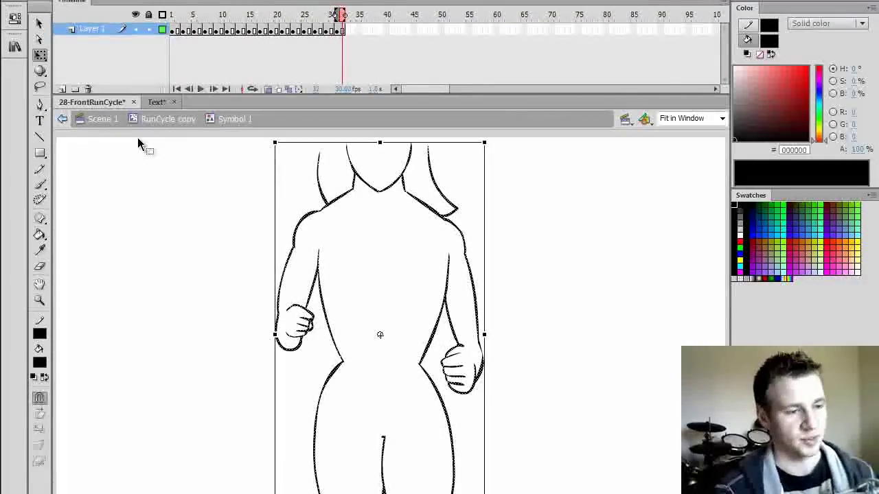
Go back to RunCycle copy, delete Layer 3 and preview the nested cycle on Layer 4.
click(62, 119)
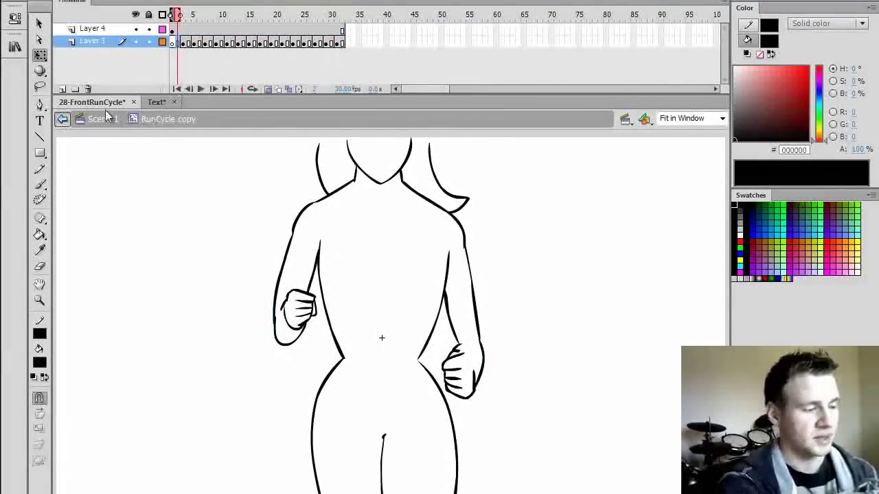
click(88, 89)
key(Return)
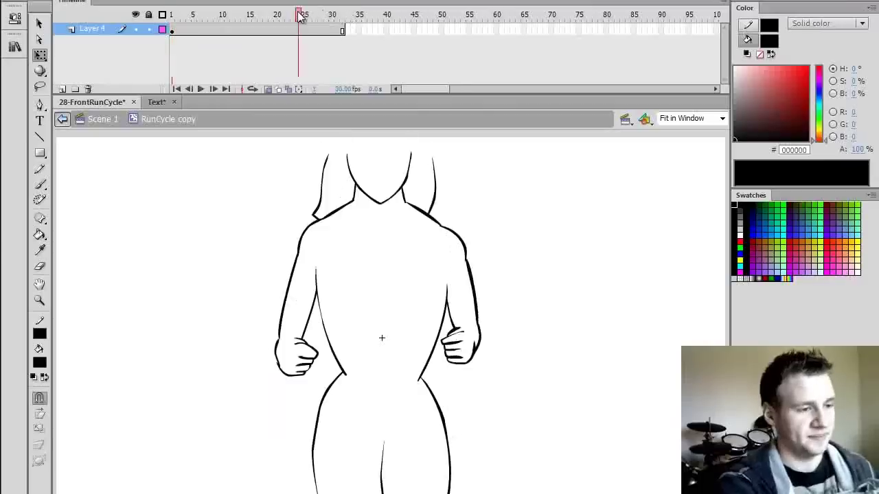
Insert Layer 4 keyframes at frames 8, 17, 25 and 32 for the body's up-and-down motion.
click(259, 29)
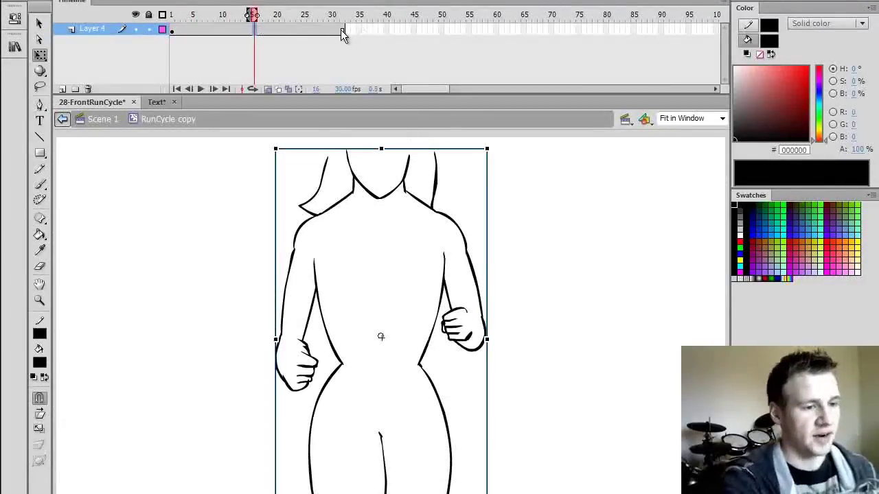
click(342, 30)
click(259, 31)
key(Return)
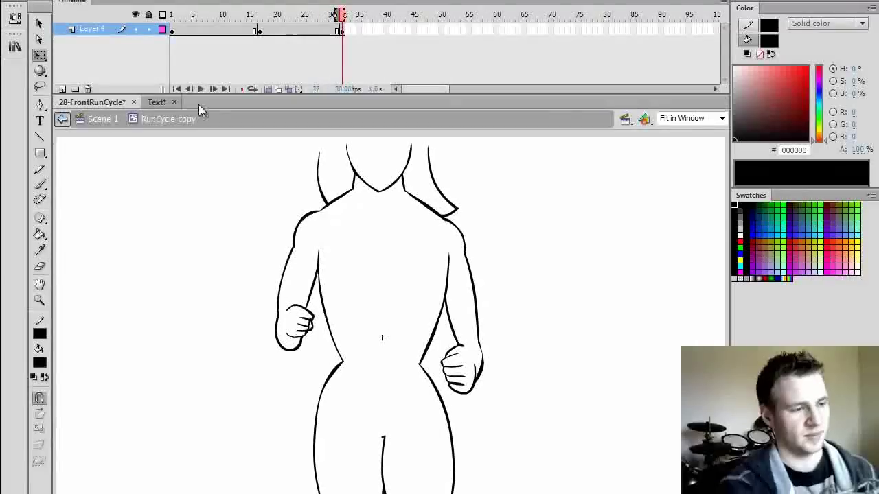
click(210, 31)
click(304, 31)
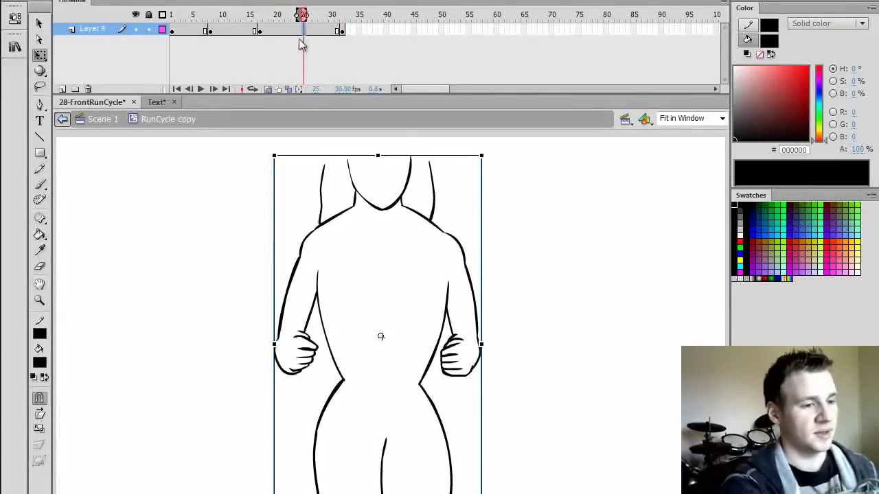
Nudge the Symbol 1 figure slightly downward at the Layer 4 keyframes on frames 8 and 25.
click(211, 31)
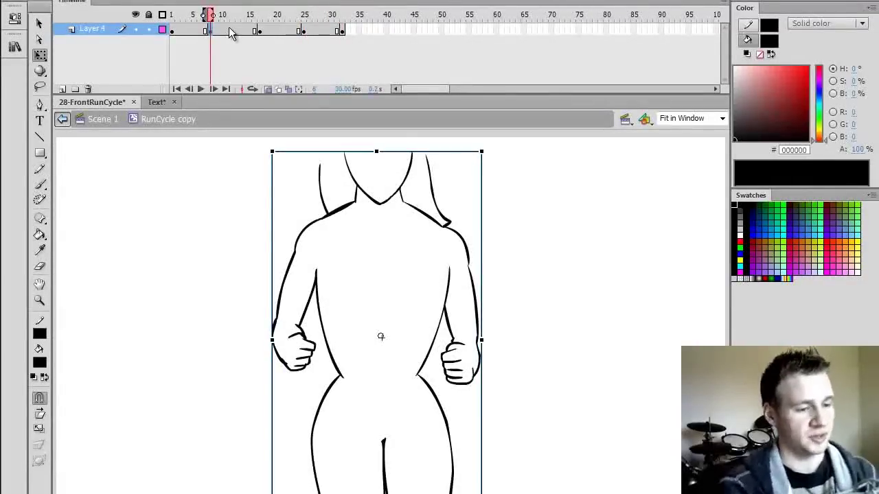
click(304, 31)
click(180, 32)
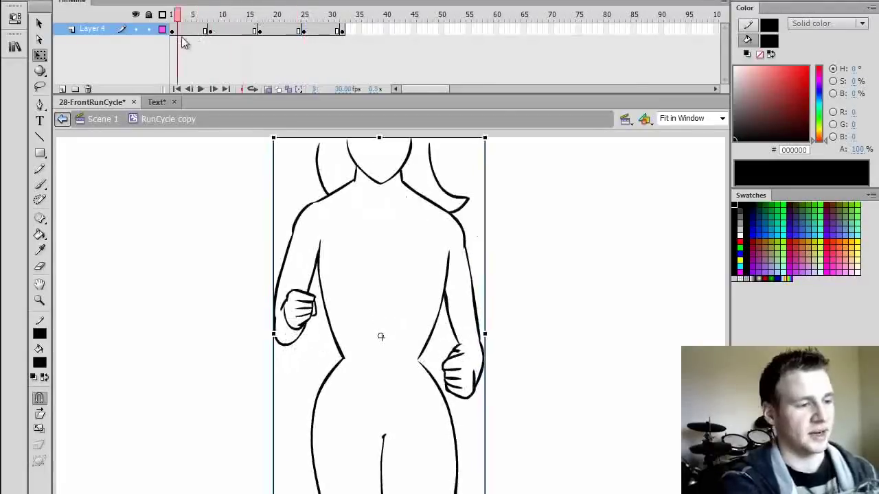
click(211, 31)
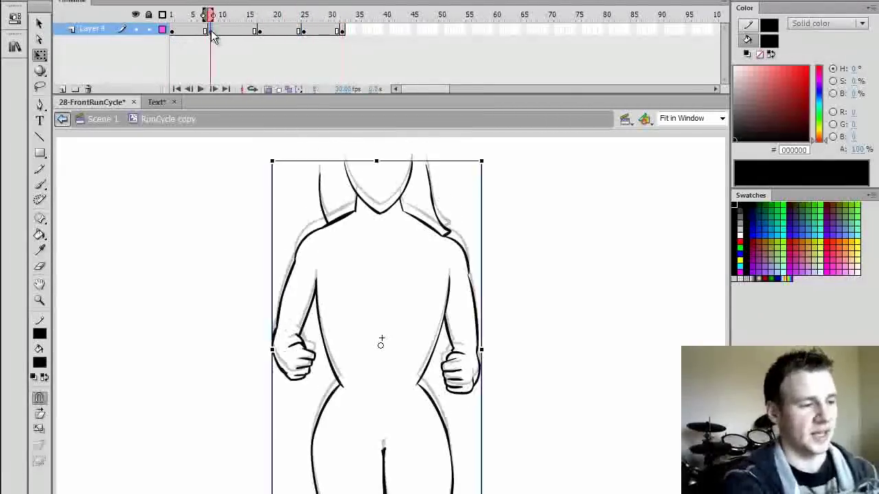
click(303, 31)
Create classic tweens between the Layer 4 keyframes with ease set to 100 out and play the cycle.
drag(309, 32, 207, 32)
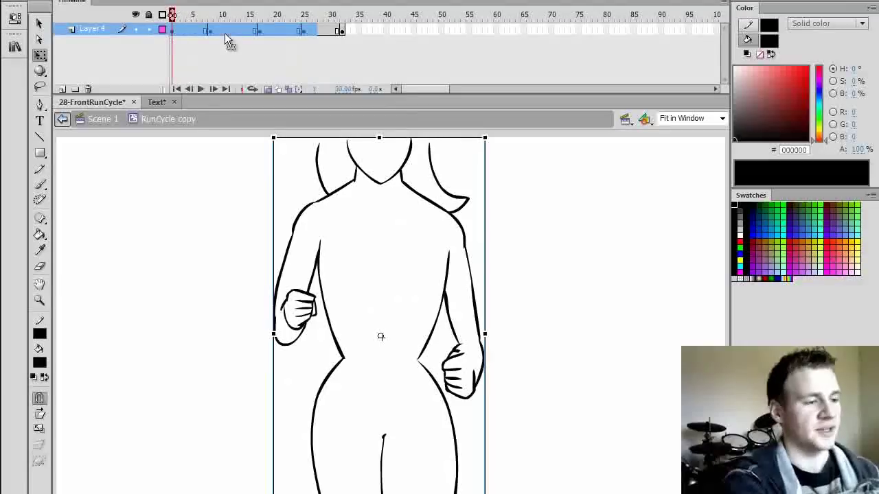
right_click(226, 34)
click(323, 74)
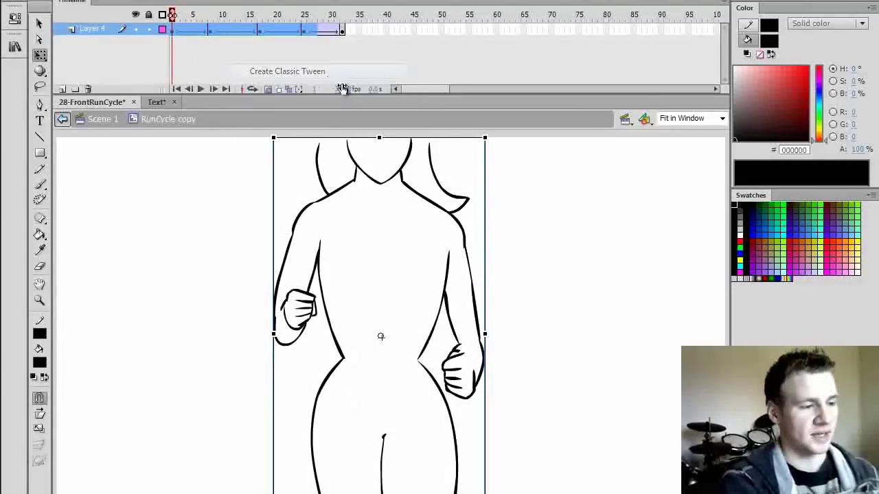
click(14, 17)
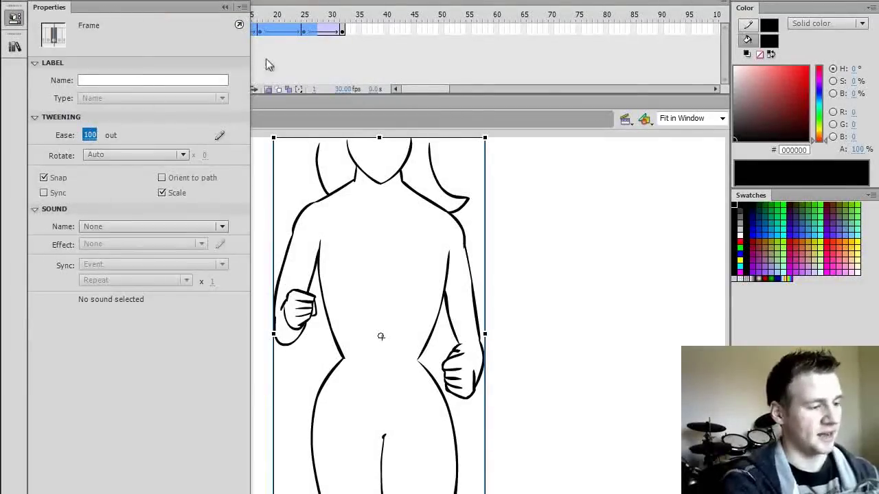
click(190, 55)
key(Return)
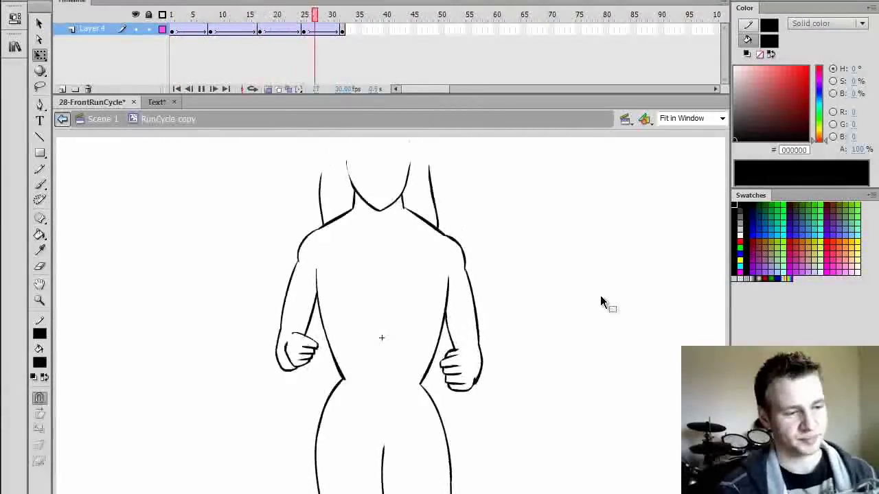
Test the movie, close the preview window and save the file.
key(ctrl+Return)
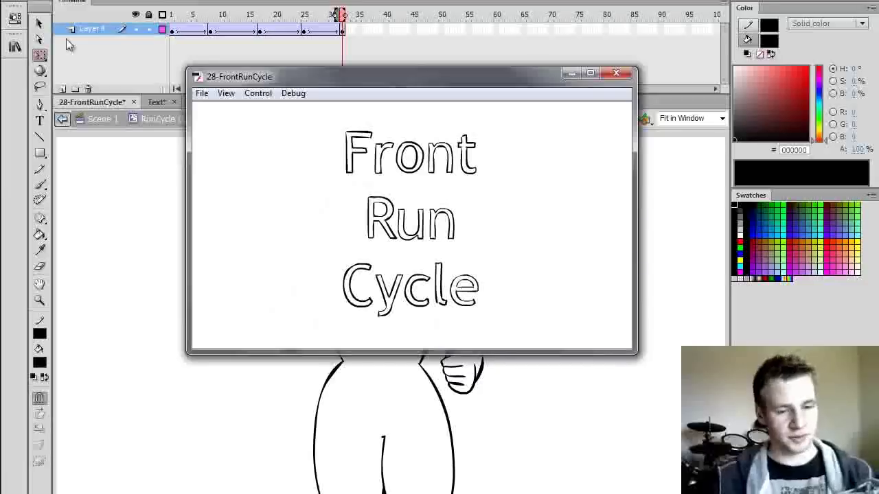
click(616, 74)
key(ctrl+s)
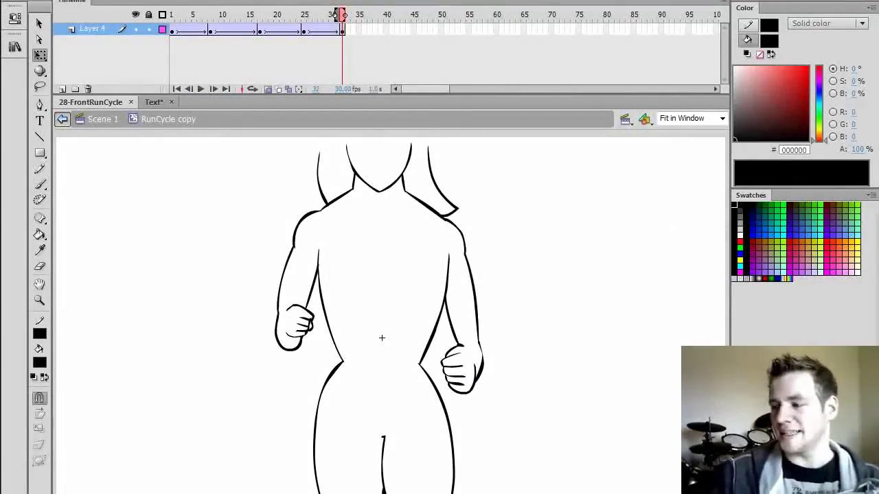
Return to Scene 1 and select the Layer 1 keyframe at frame 2.
drag(878, 45, 484, 46)
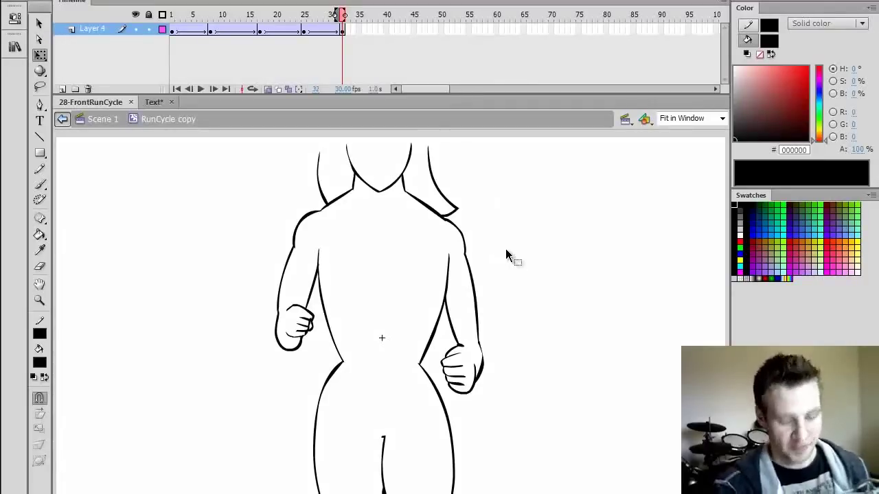
double_click(506, 251)
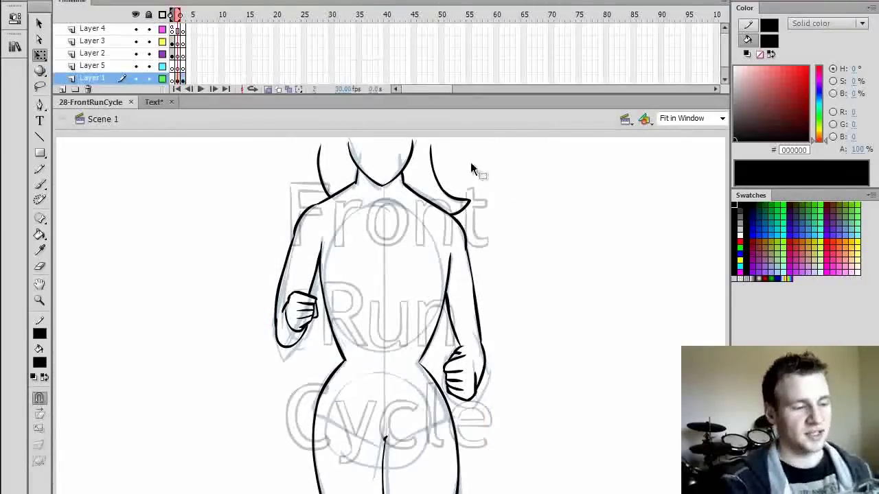
click(178, 80)
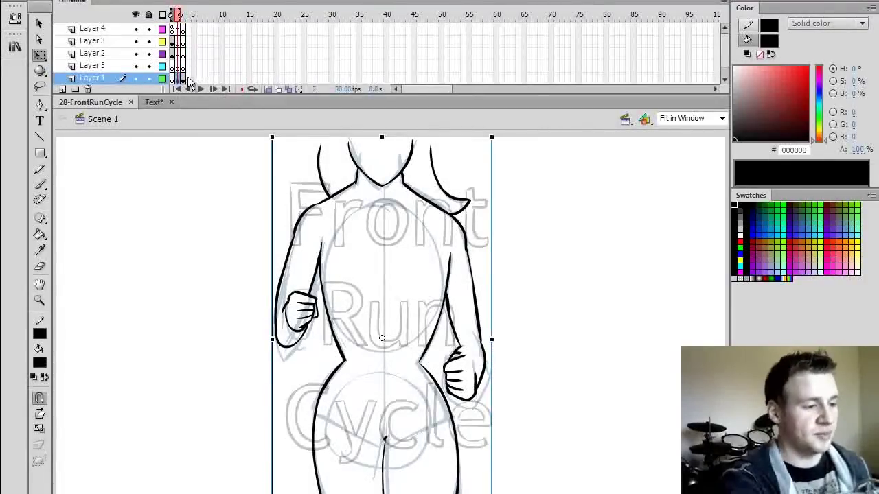
Insert a keyframe at frame 4 on Layer 1 and blank keyframes at frame 4 on the layers above it.
click(188, 79)
key(F6)
drag(189, 67, 192, 25)
key(F7)
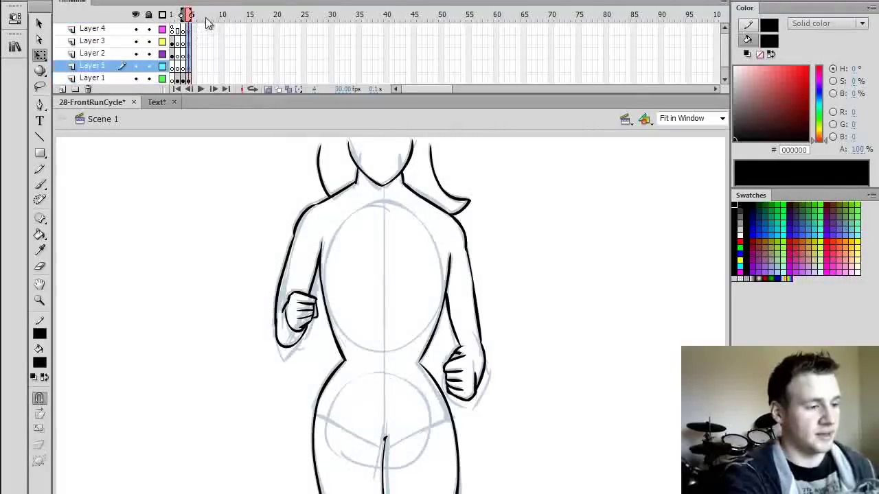
Duplicate the run cycle symbol on Layer 1's frame 4 as RunCycle copy 2.
click(338, 140)
click(382, 190)
right_click(379, 188)
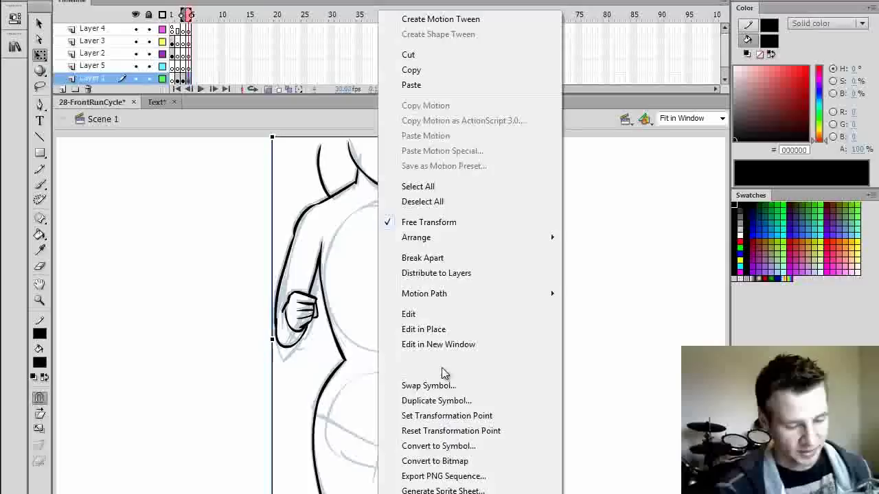
click(433, 400)
Open RunCycle copy 2 for editing and delete its rough sketch layers, Layer 1 and Layer 2.
double_click(359, 170)
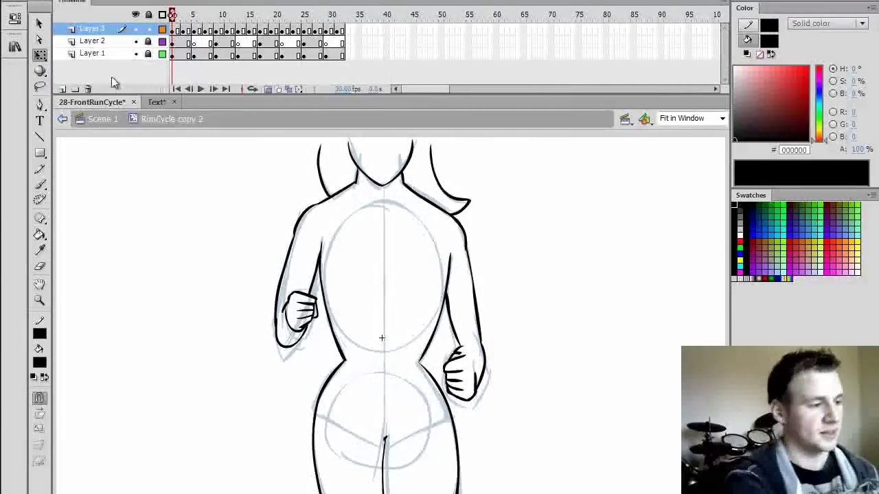
click(100, 53)
double_click(88, 89)
Move the inked keyframes on Layer 3 onto consecutive frames 1 to 16 so each drawing lasts one frame.
click(177, 30)
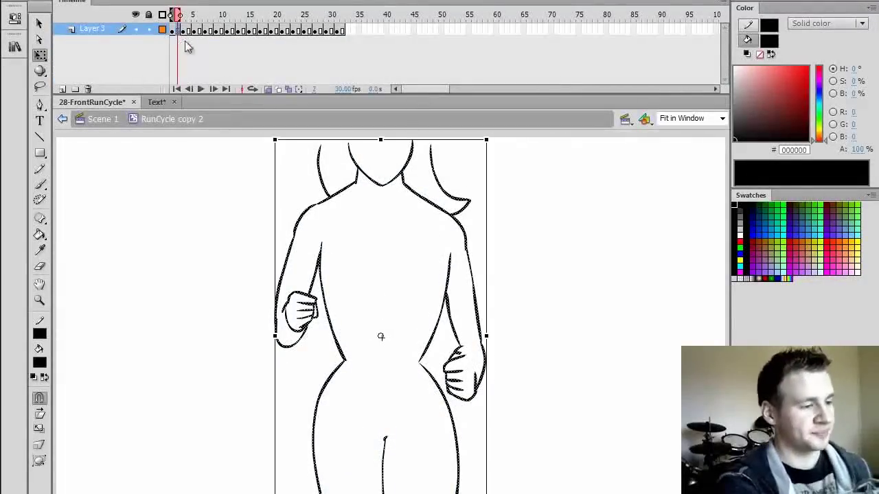
click(183, 31)
drag(183, 32, 204, 33)
click(194, 31)
click(205, 30)
click(215, 30)
click(225, 33)
click(237, 31)
click(241, 32)
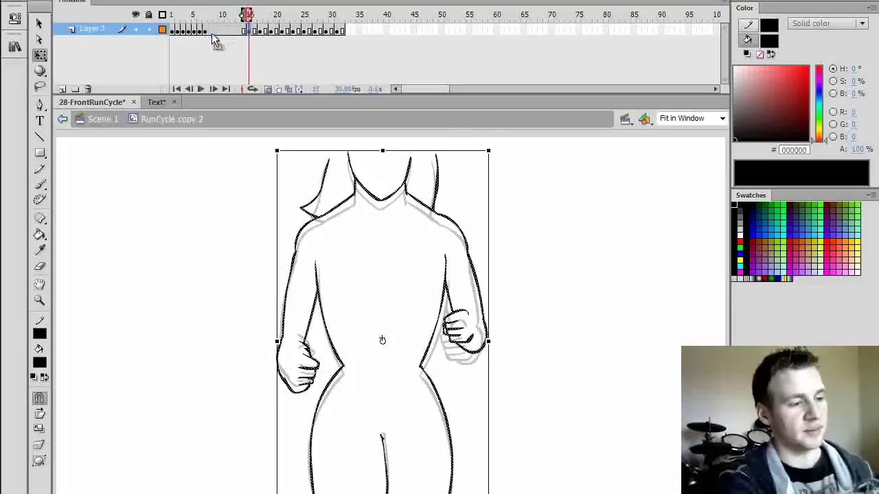
click(258, 30)
click(267, 32)
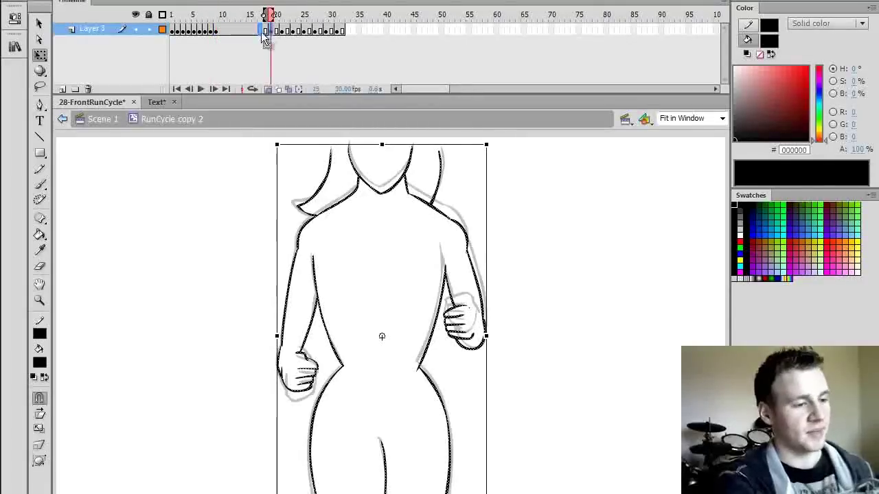
key(period)
key(period)
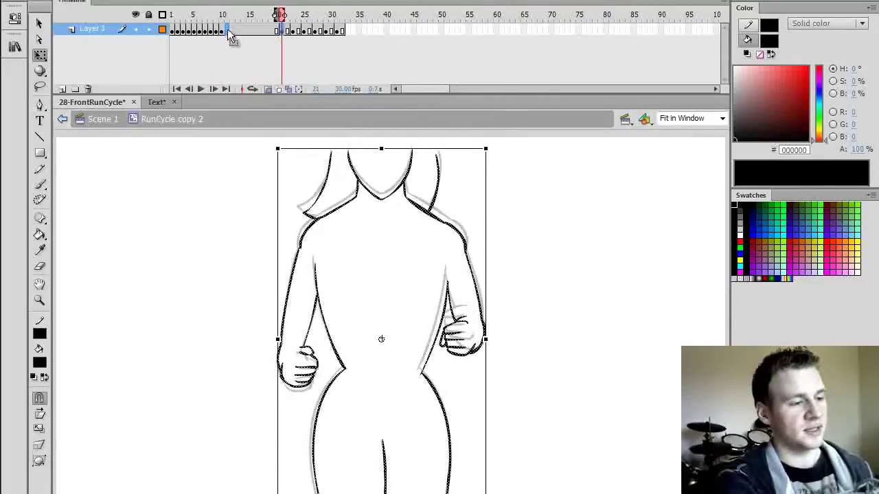
click(294, 31)
key(period)
key(period)
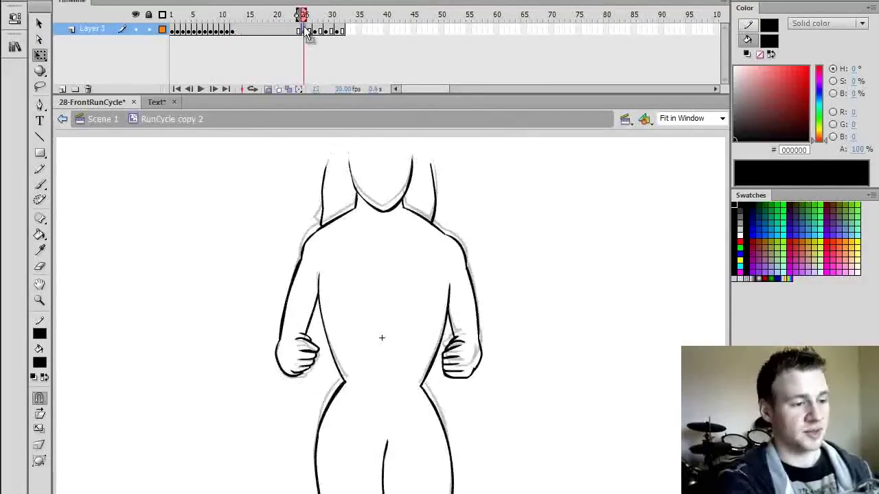
click(316, 32)
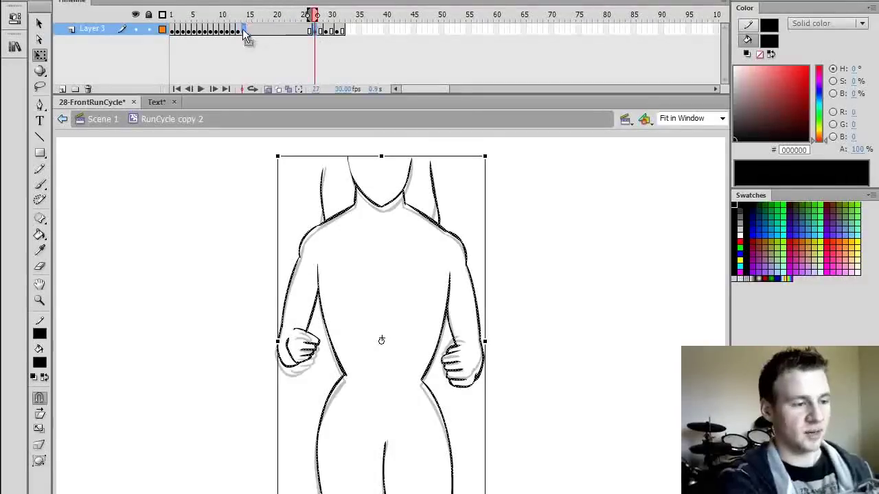
click(328, 32)
click(337, 31)
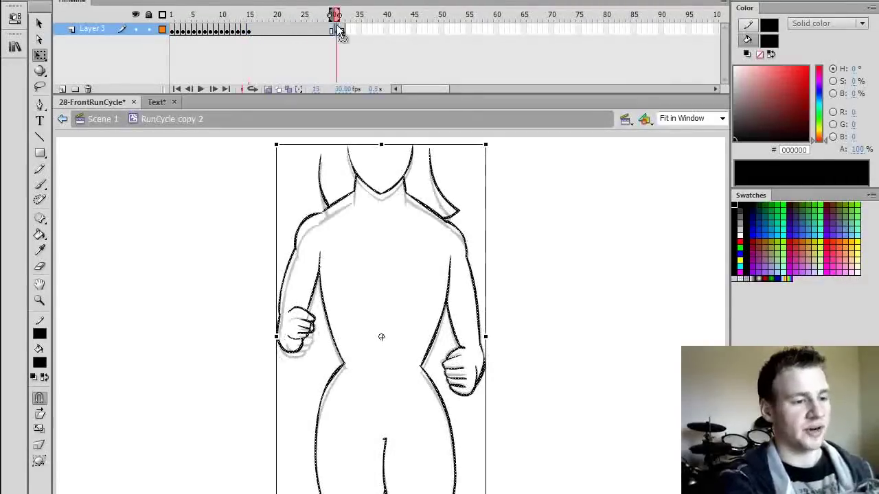
Remove the leftover frames on Layer 3 after frame 16.
drag(174, 31, 255, 31)
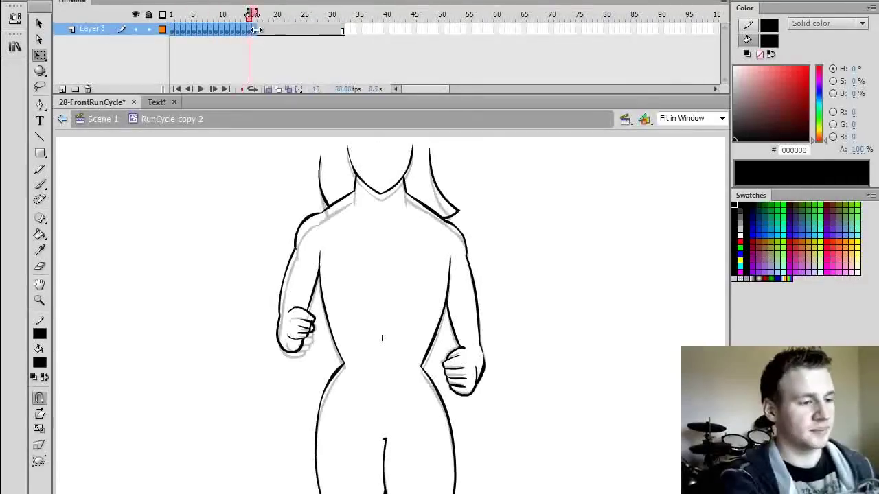
click(341, 31)
drag(340, 31, 261, 31)
key(shift+F5)
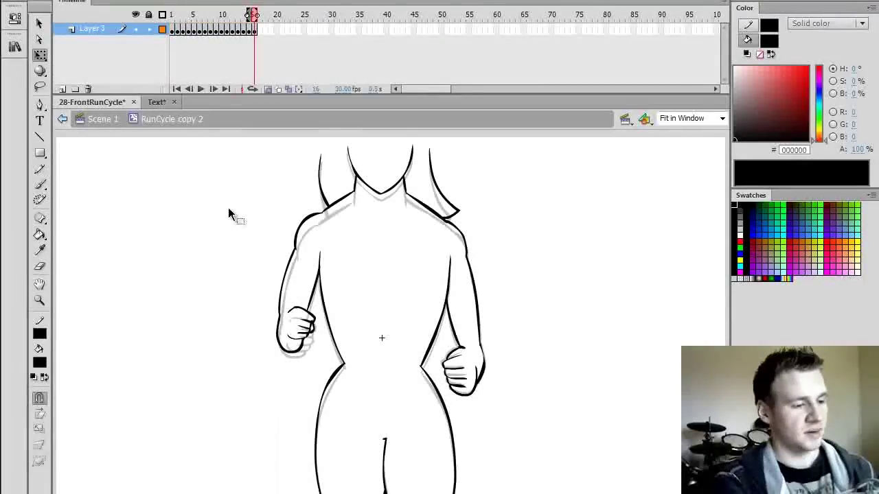
Return to Scene 1, test the movie with the faster run cycle and close the preview window.
double_click(569, 232)
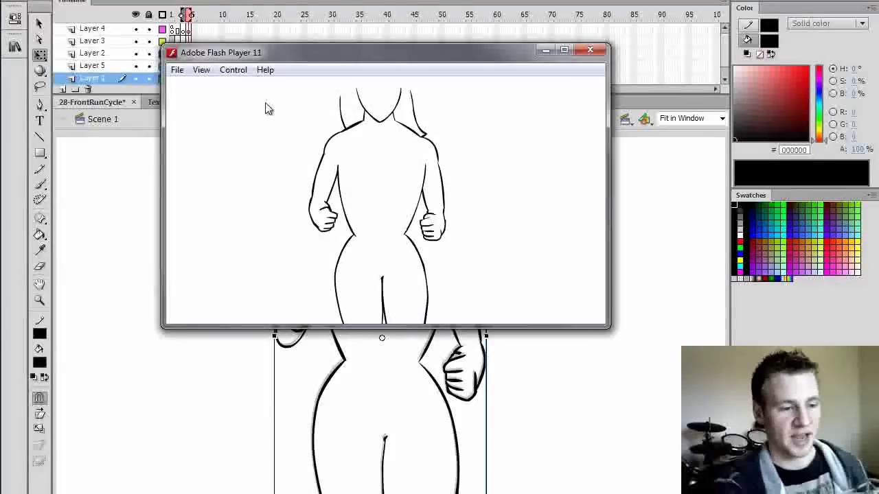
click(589, 49)
click(587, 320)
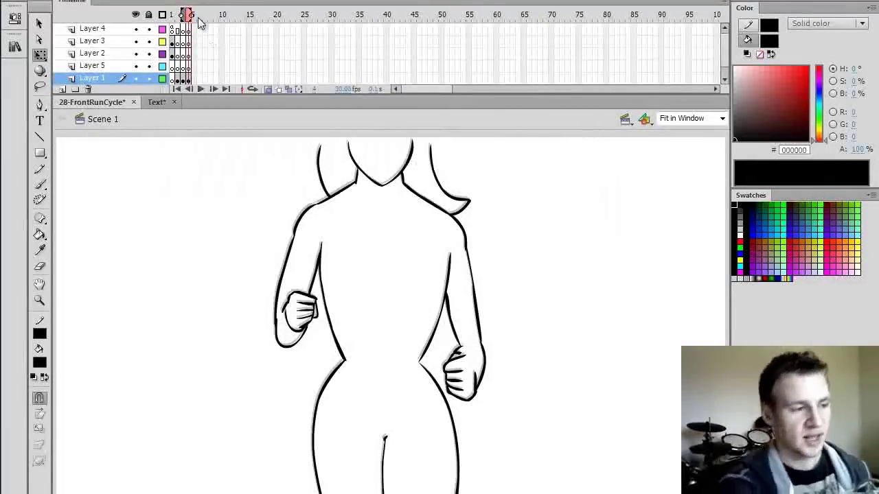
Step back and forth through the Scene 1 frames to compare the run cycle versions, ending on frame 4.
key(comma)
key(comma)
key(period)
key(period)
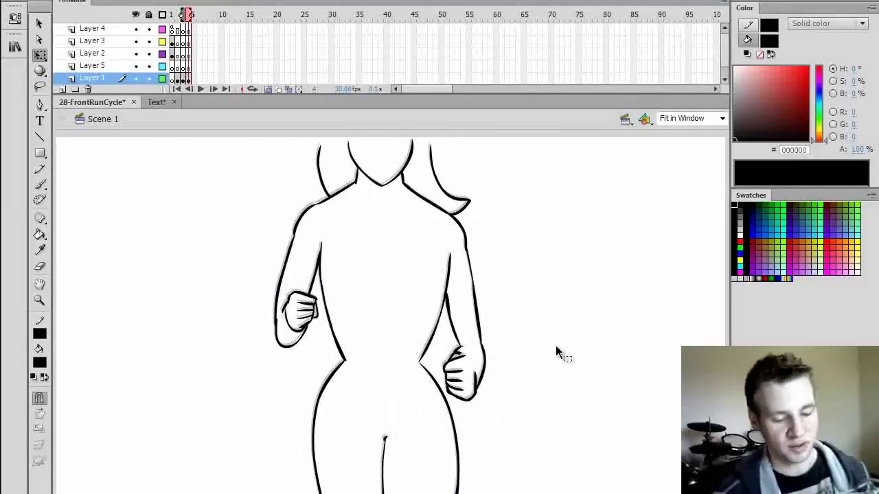